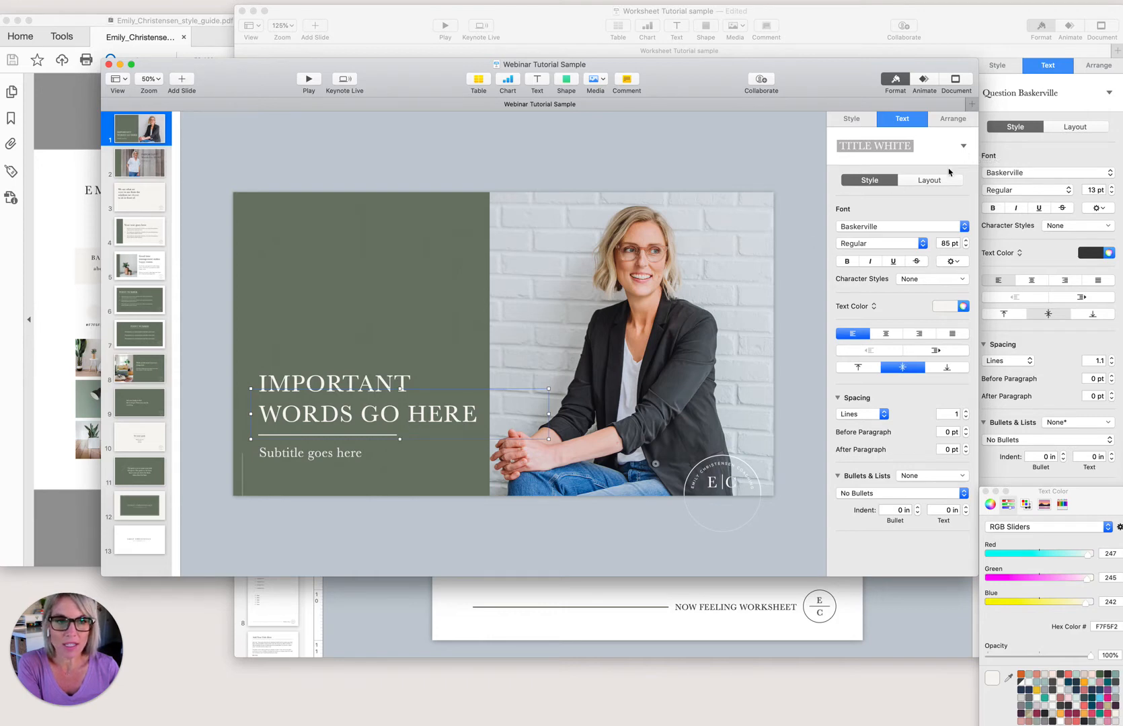
# Review the slide 1 title's text layout settings and its advanced font options such as character spacing and capitalization.
pyautogui.click(930, 180)
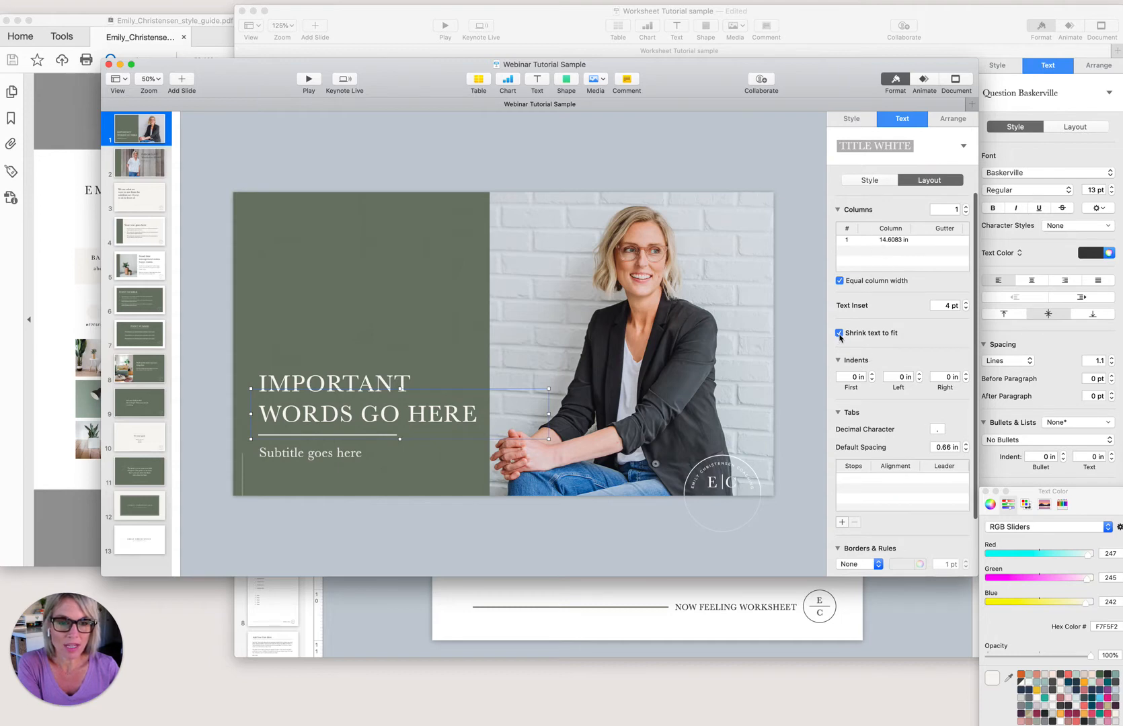
pyautogui.click(870, 182)
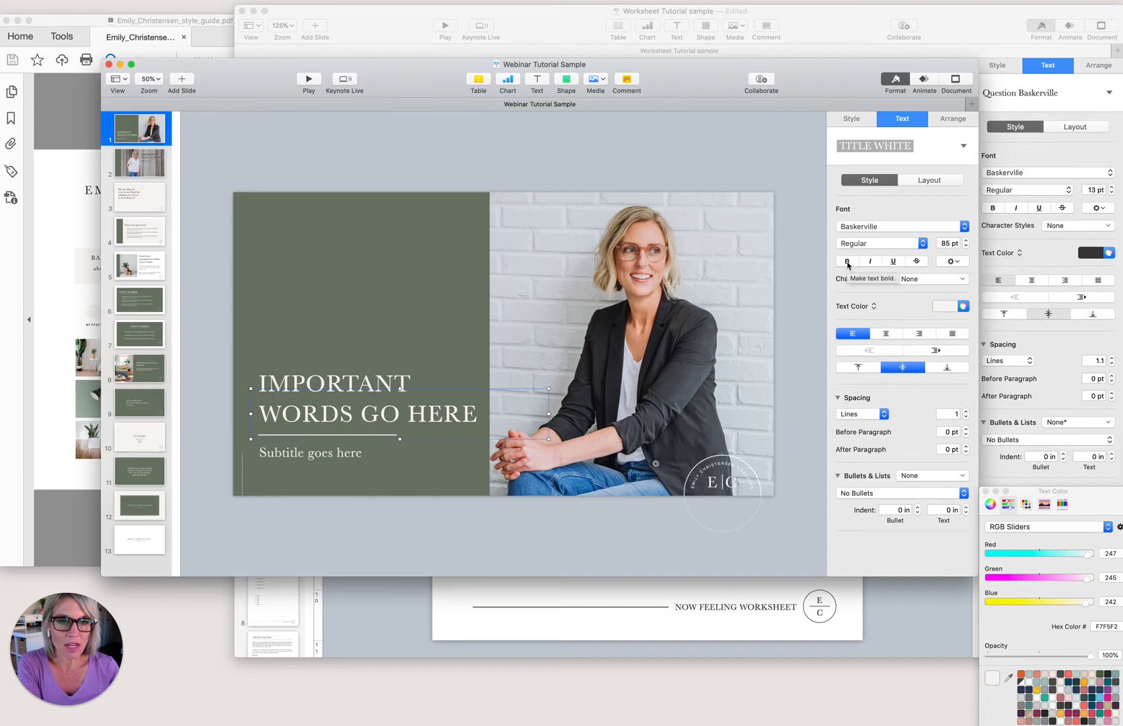
pyautogui.click(953, 262)
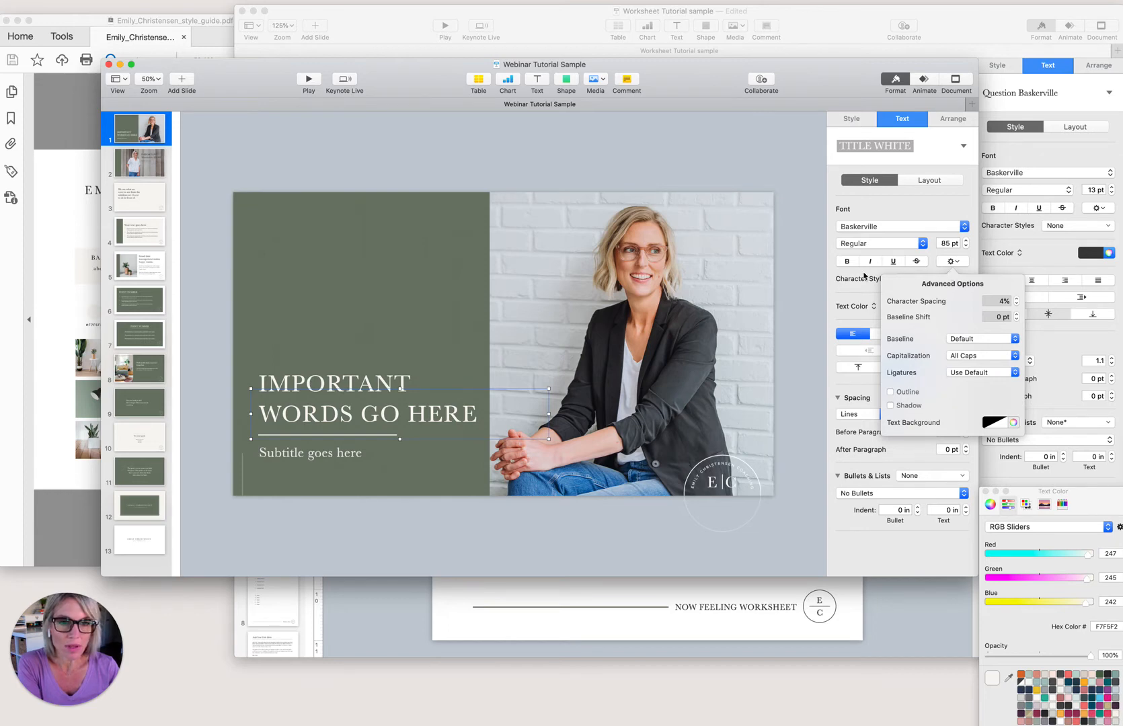
pyautogui.click(838, 278)
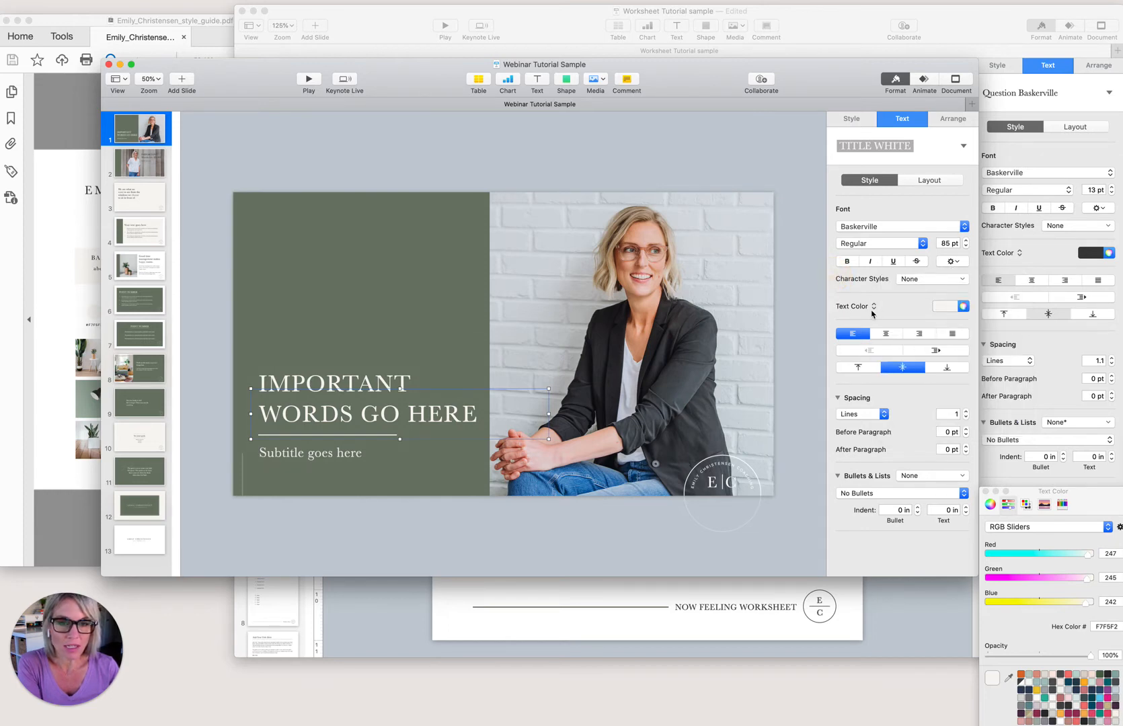
# Select WORDS GO HERE in the slide 1 title, view its preset text colors, and check the color palette in the PDF style guide.
pyautogui.click(449, 413)
pyautogui.moveTo(476, 413); pyautogui.dragTo(258, 413)
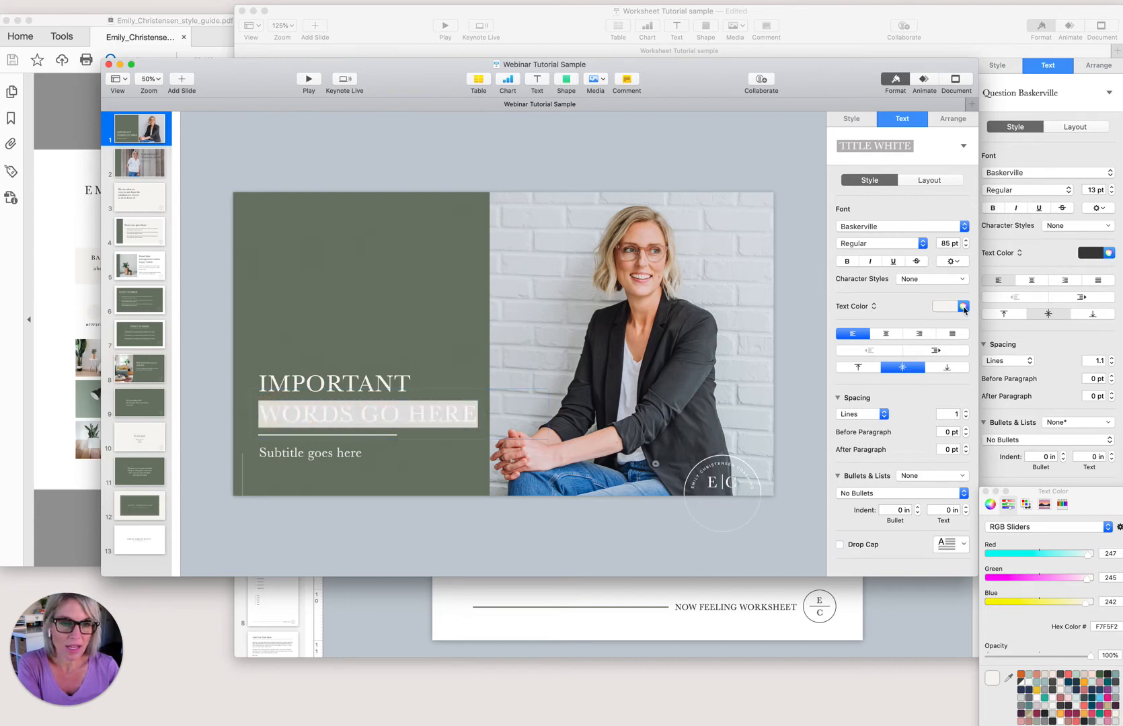
pyautogui.click(964, 307)
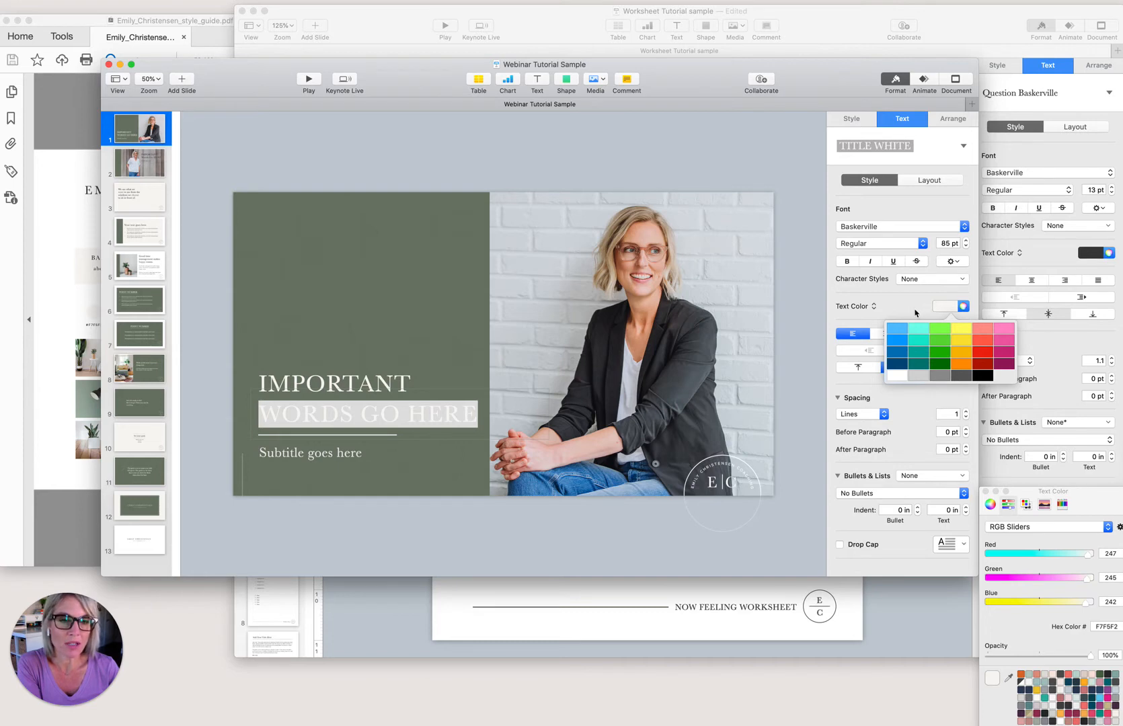
pyautogui.click(925, 313)
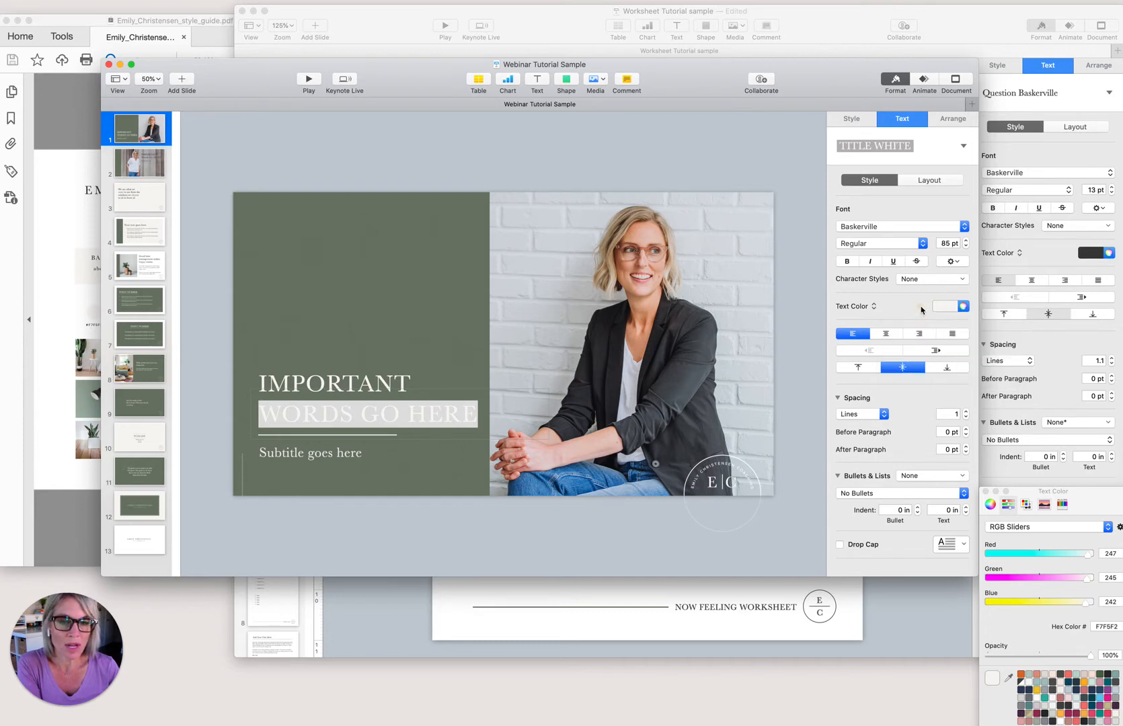
pyautogui.click(63, 279)
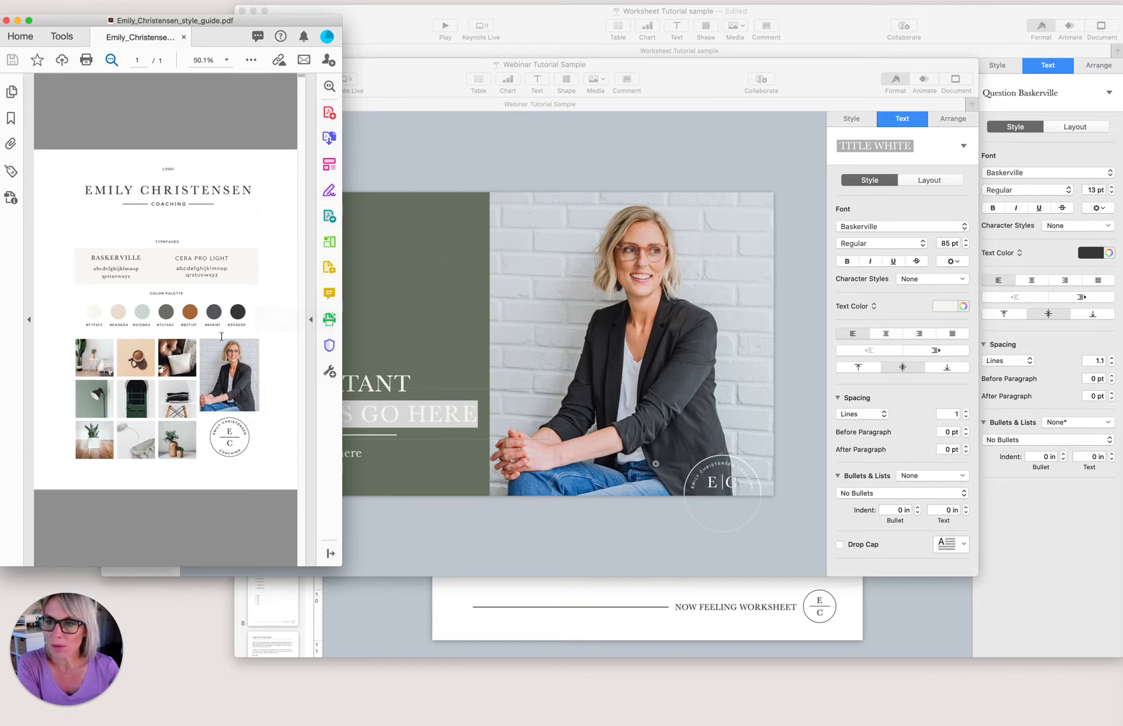
pyautogui.click(683, 88)
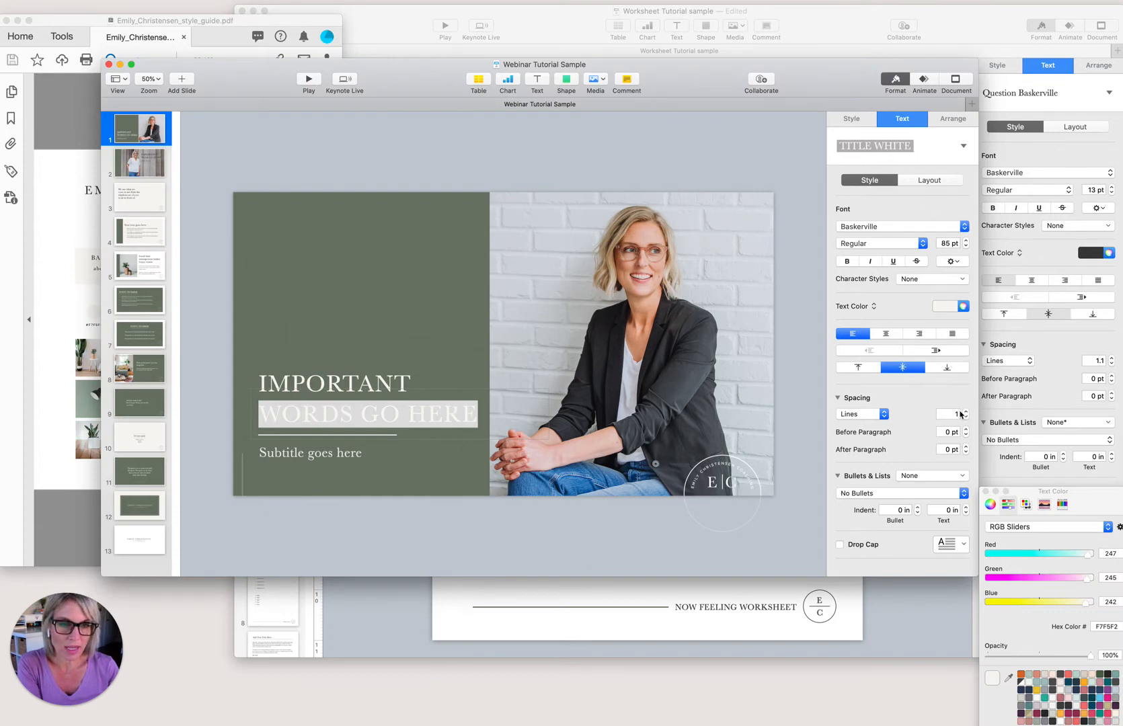
# Try coloring WORDS GO HERE with the green sampled from the slide using the color picker's eyedropper, and undo that color change.
pyautogui.click(962, 310)
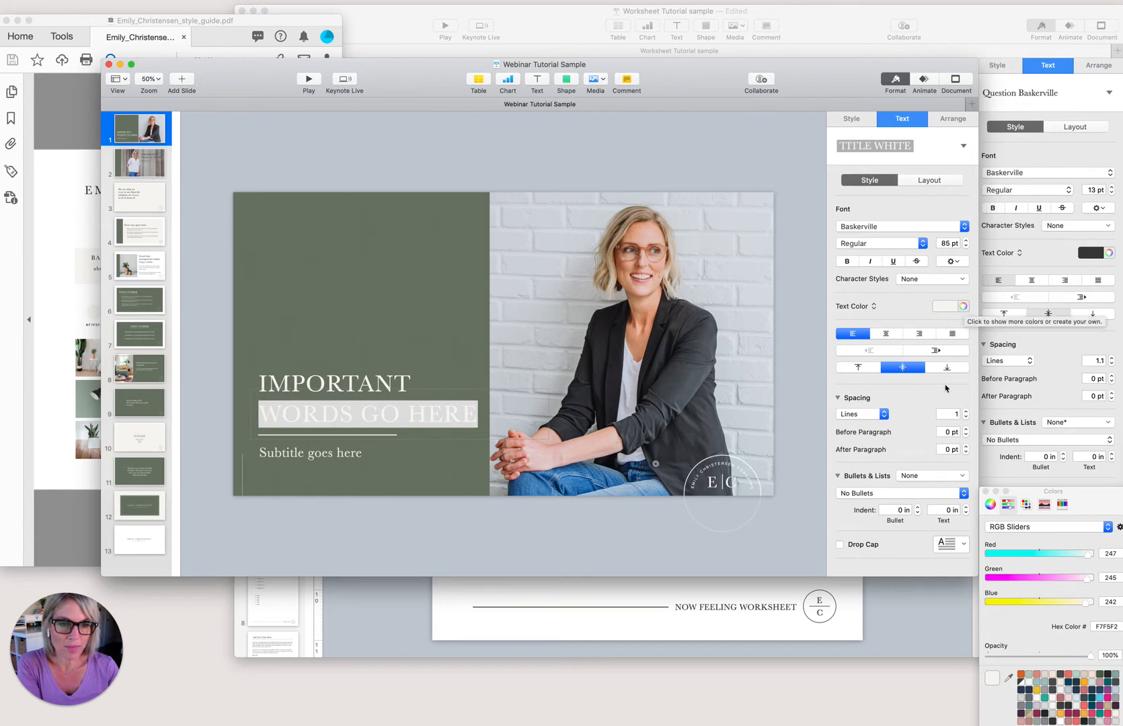
pyautogui.moveTo(1093, 506); pyautogui.dragTo(1072, 327)
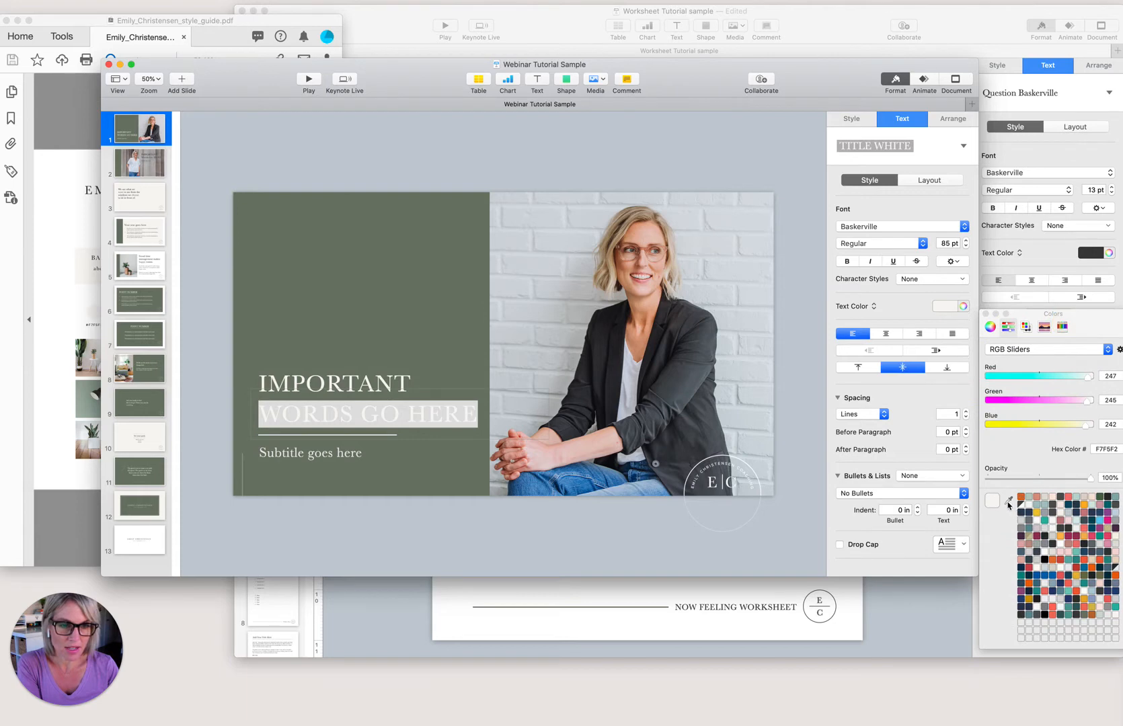
pyautogui.click(1009, 502)
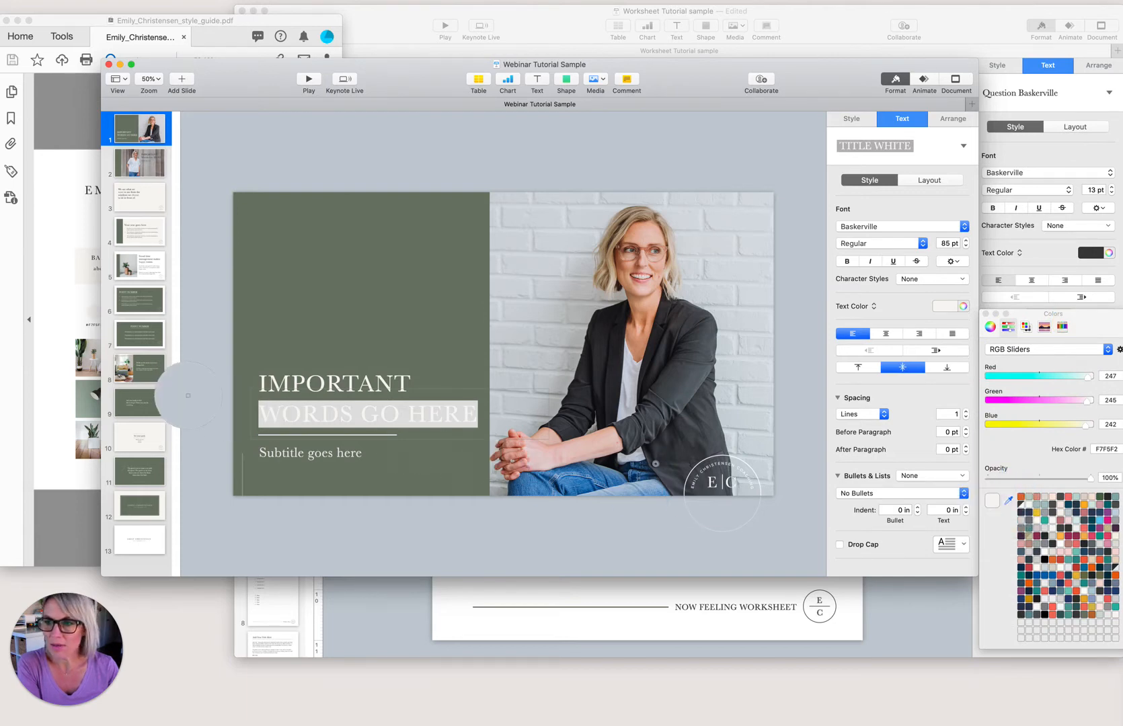
pyautogui.click(279, 291)
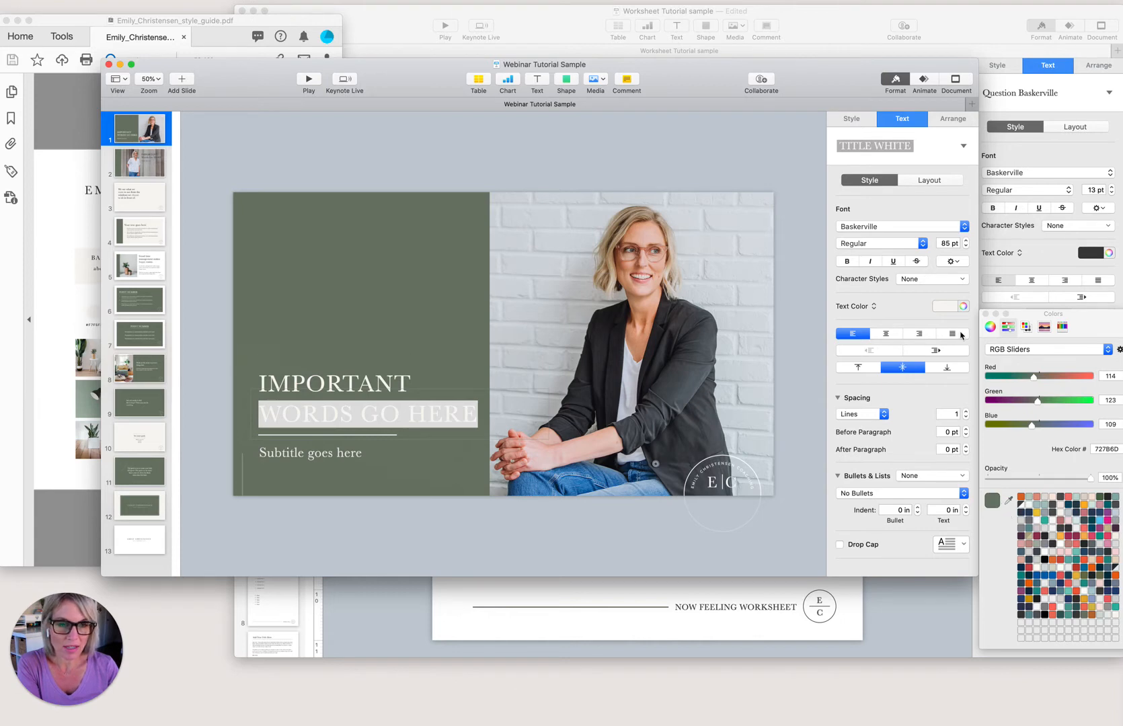
pyautogui.click(967, 307)
pyautogui.click(1008, 501)
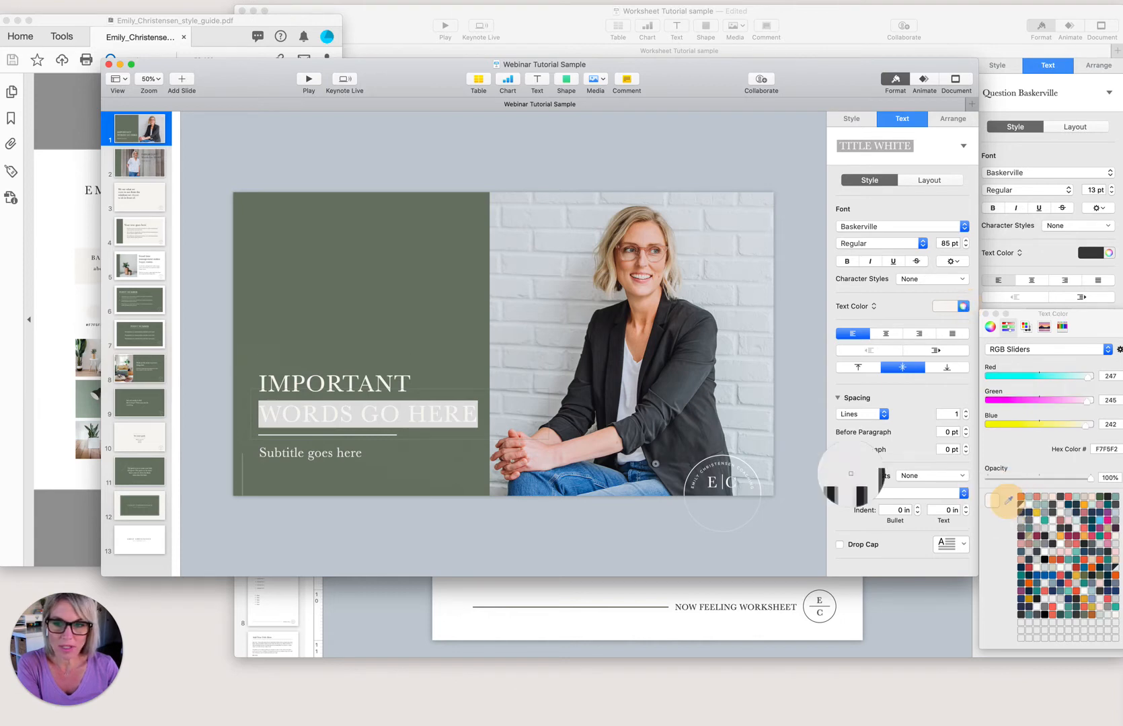
pyautogui.click(367, 321)
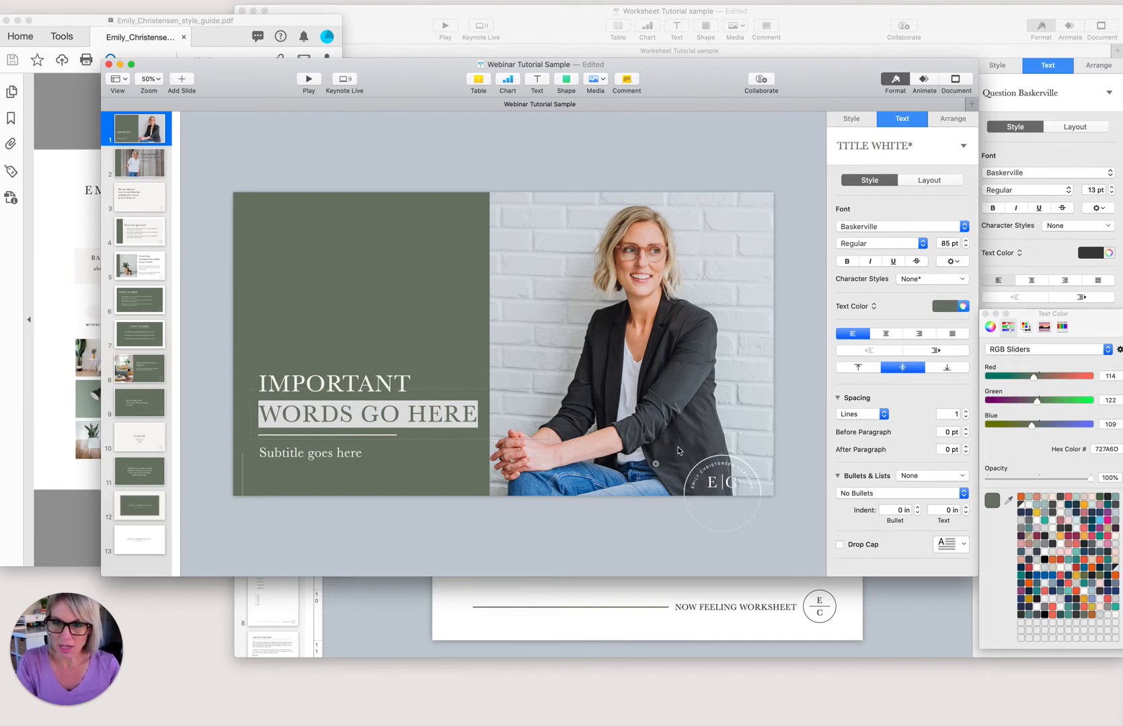
pyautogui.press('super+z')
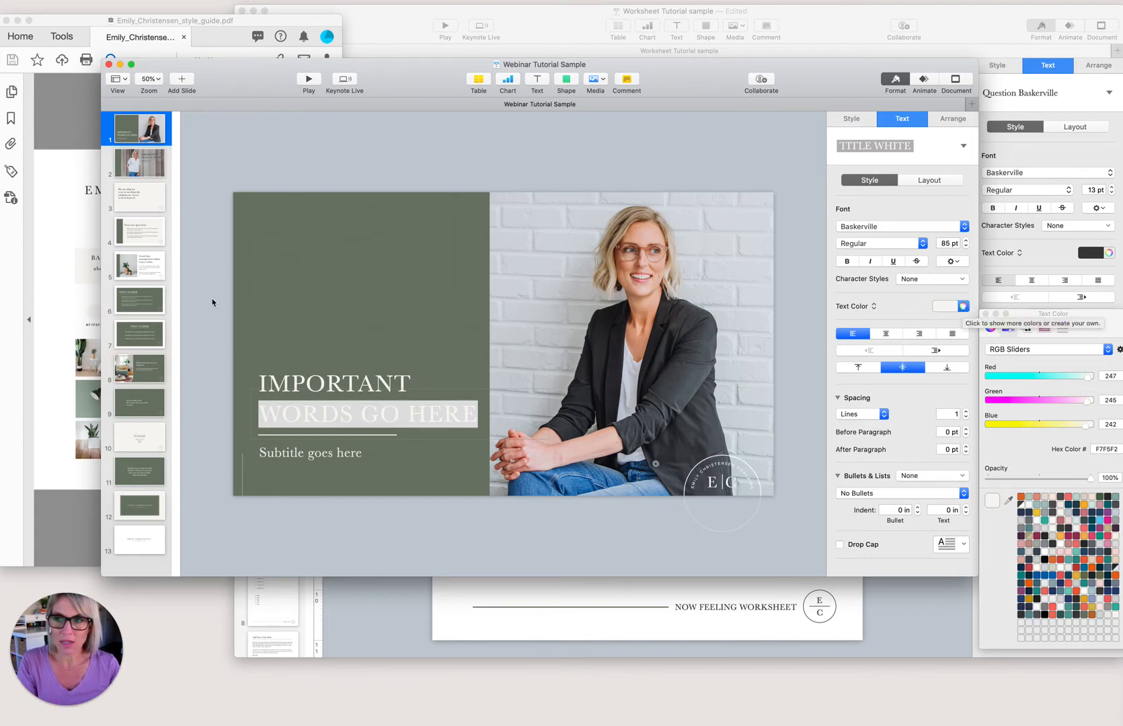
# Pick up the off-white hex code F7F5F2 from the style guide and try to store that text color as a custom swatch.
pyautogui.click(79, 302)
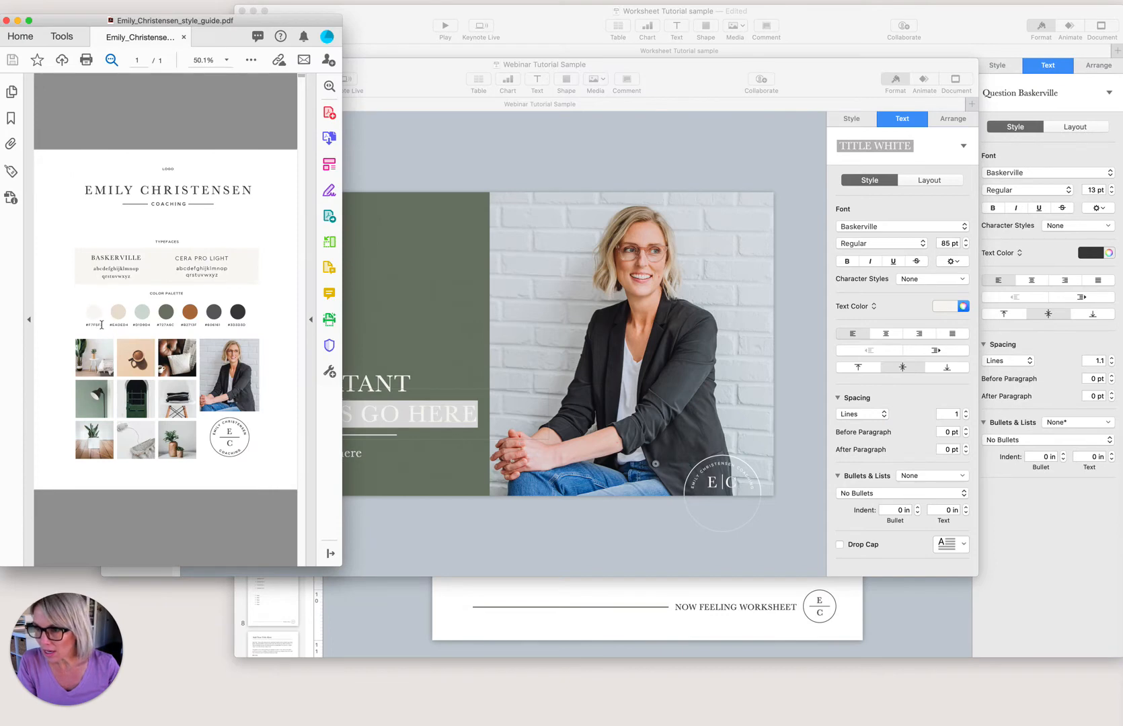
pyautogui.moveTo(101, 326); pyautogui.dragTo(77, 324)
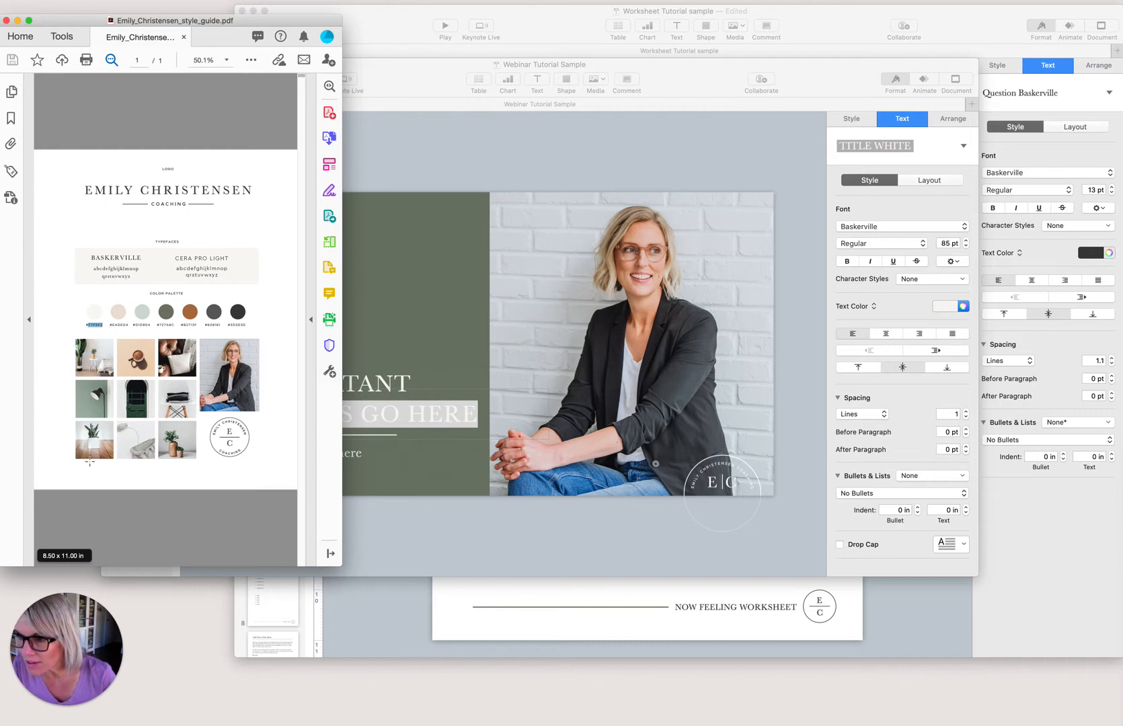
pyautogui.click(964, 306)
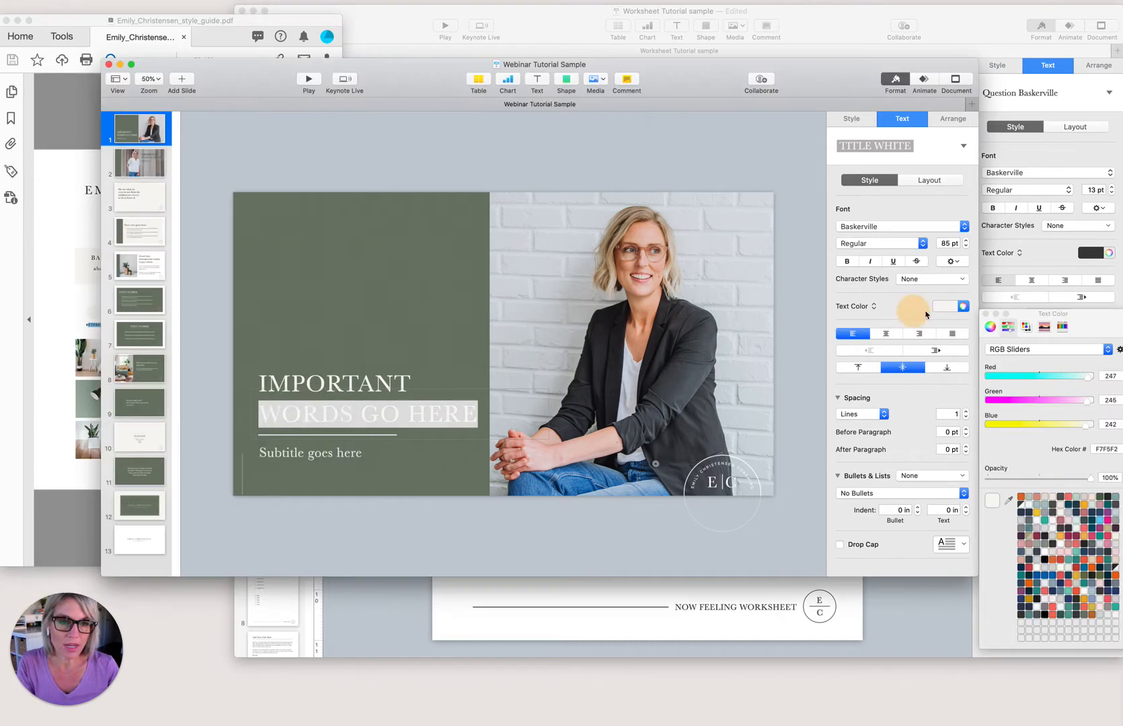
pyautogui.click(964, 309)
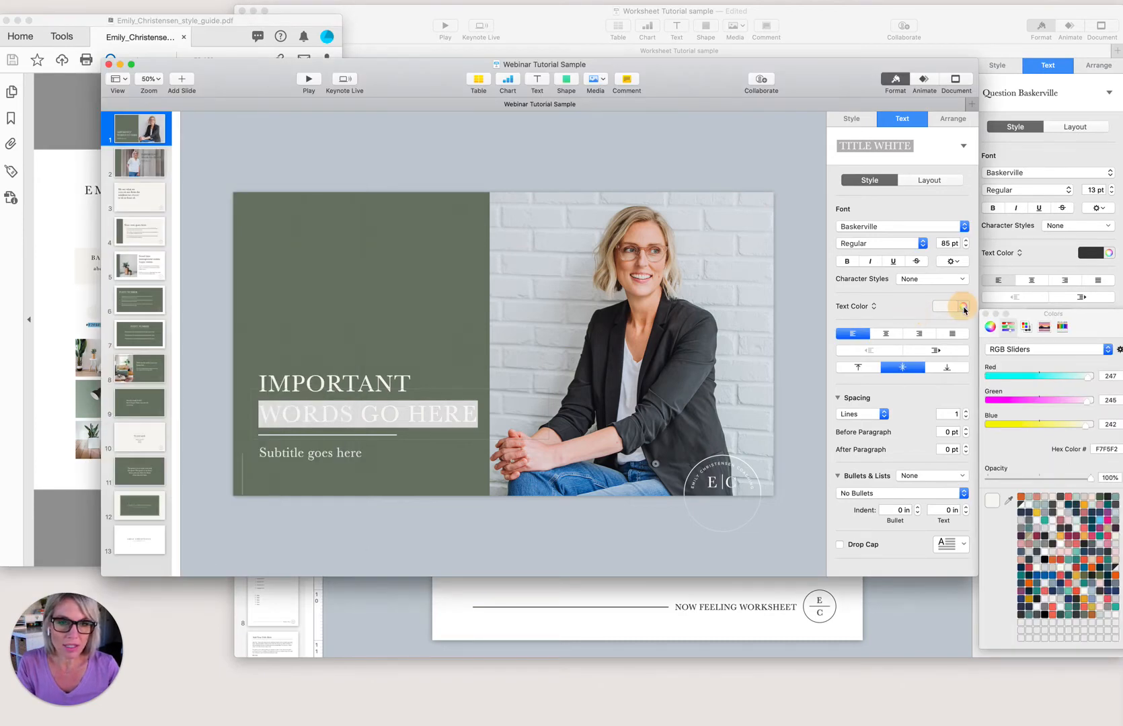
pyautogui.click(1116, 449)
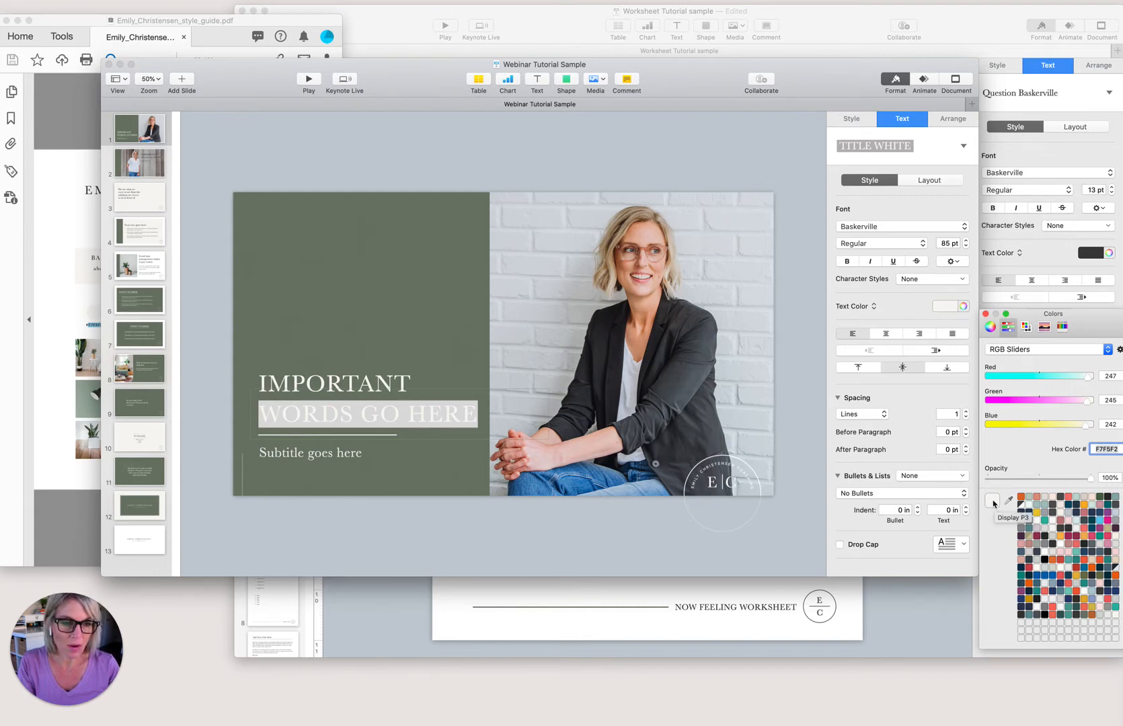
pyautogui.moveTo(992, 503); pyautogui.dragTo(1022, 624)
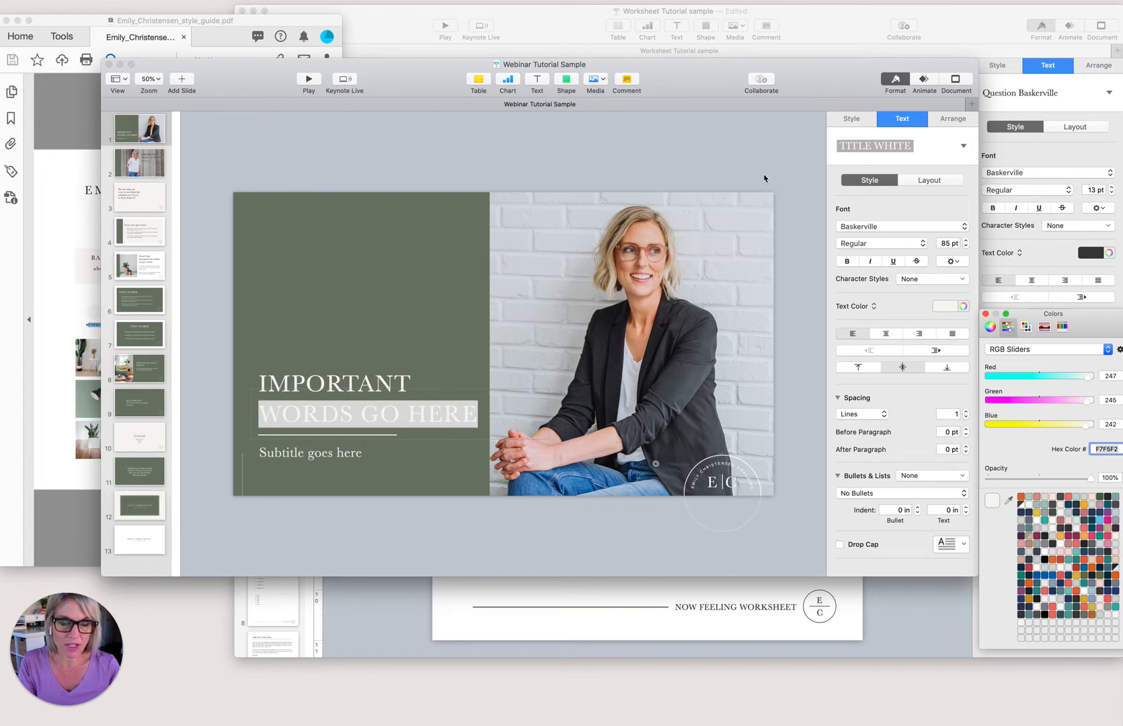
# Try the pale gray-green saved swatch D1D9D4 on WORDS GO HERE, and undo that color change.
pyautogui.click(962, 306)
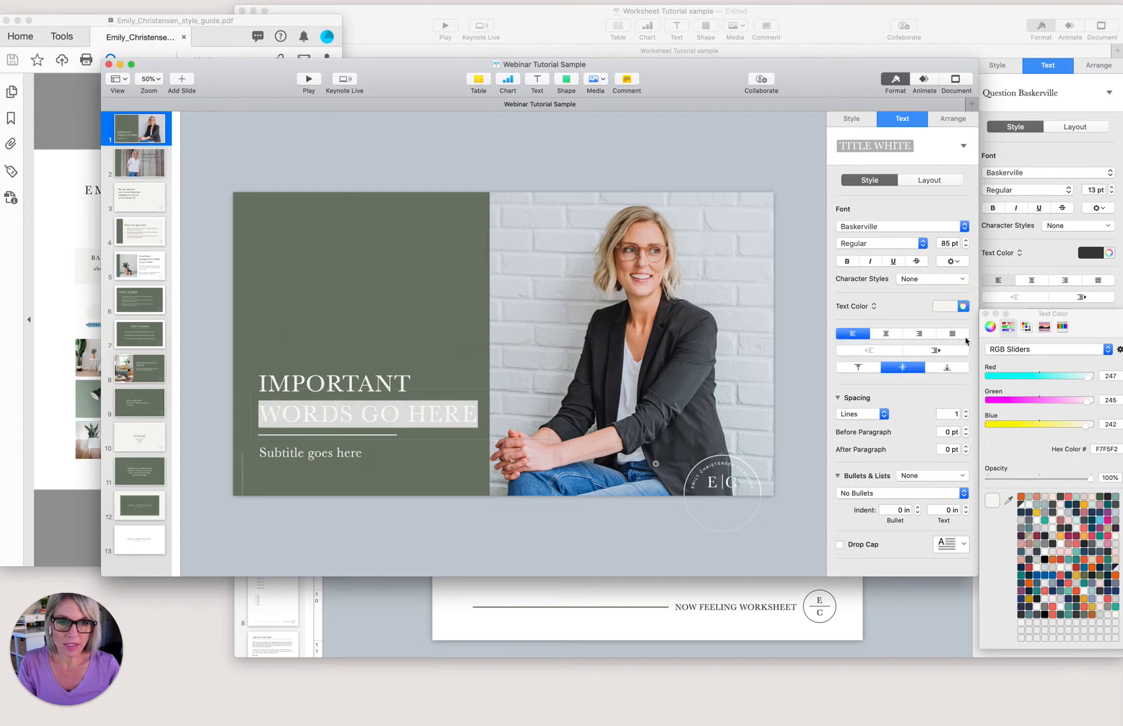
pyautogui.click(1103, 616)
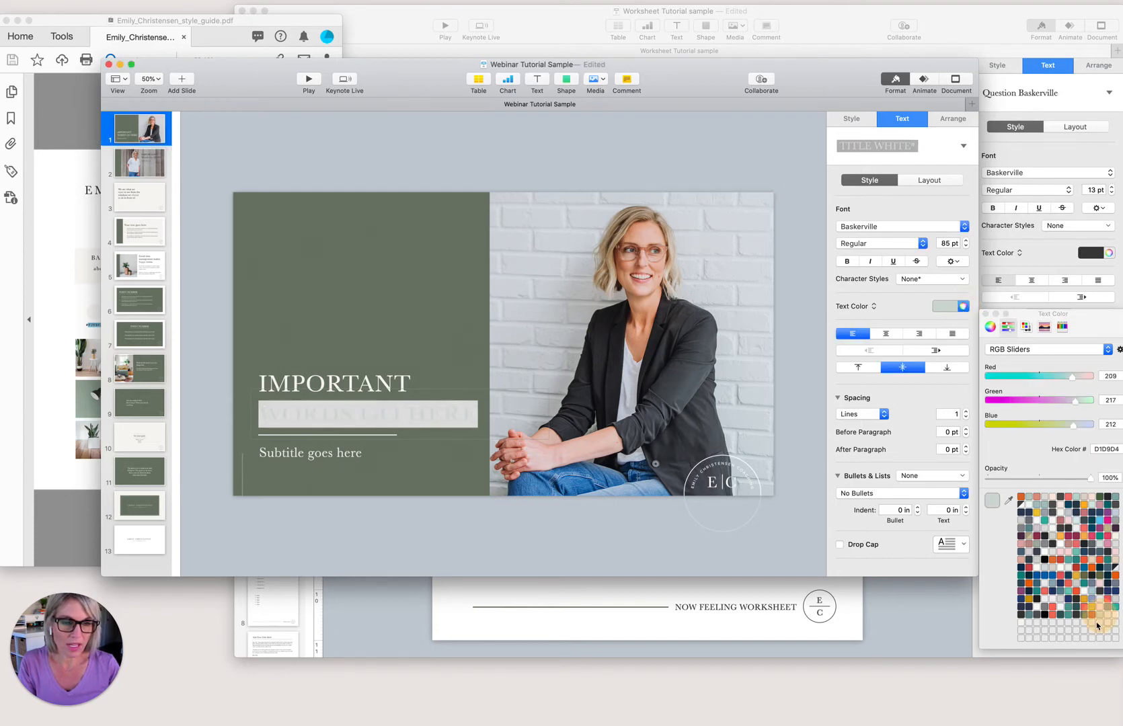
pyautogui.click(686, 157)
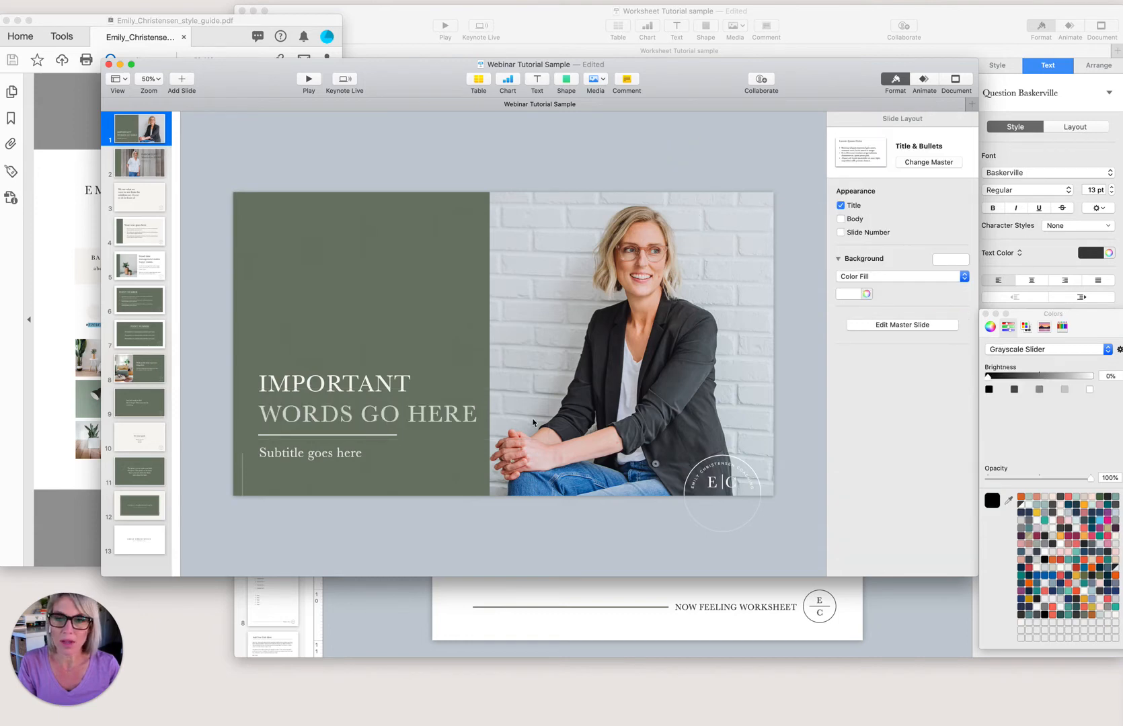
pyautogui.press('super+z')
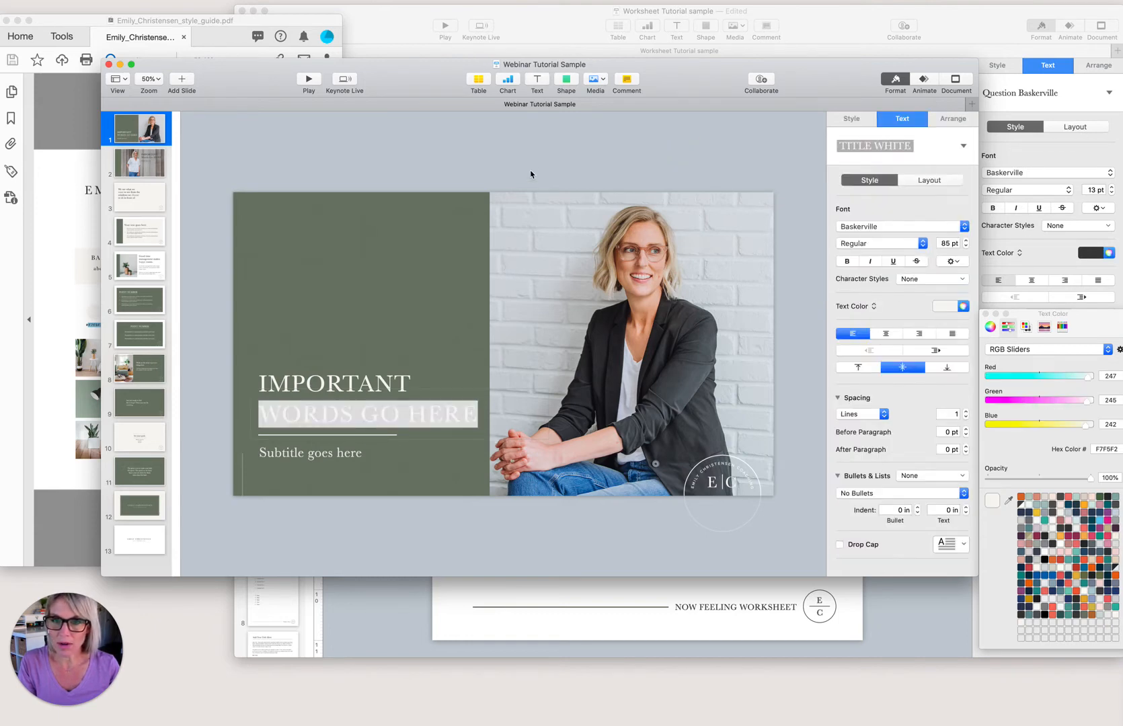
pyautogui.click(535, 168)
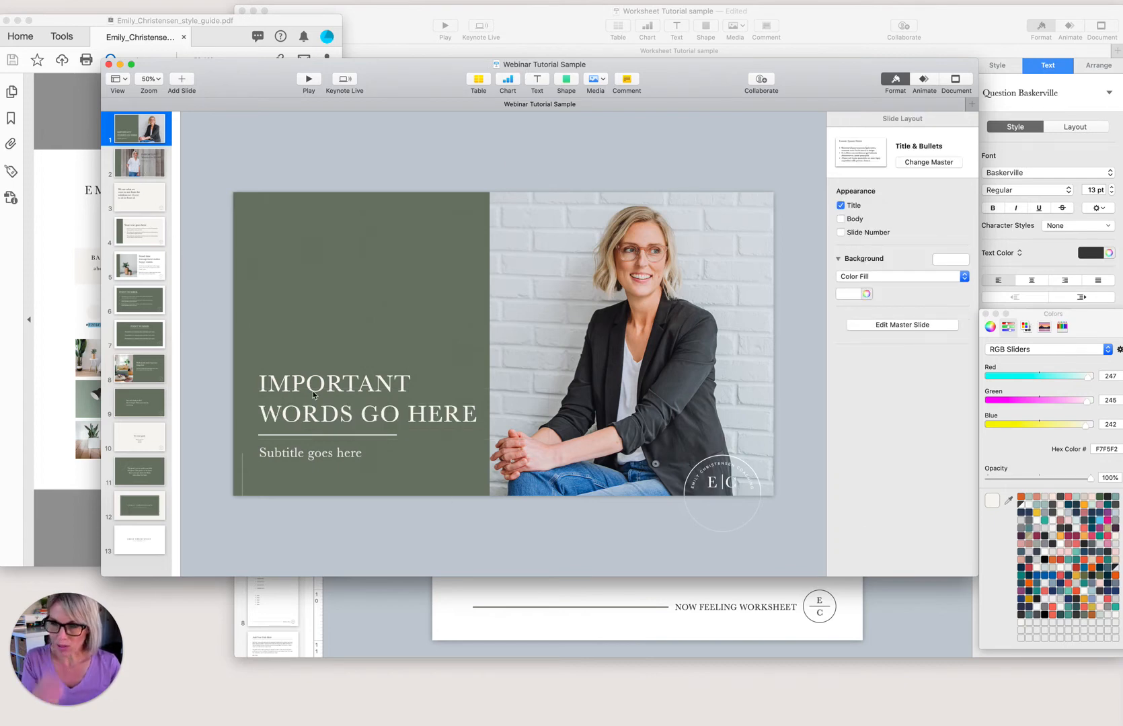
pyautogui.click(375, 395)
pyautogui.doubleClick(412, 421)
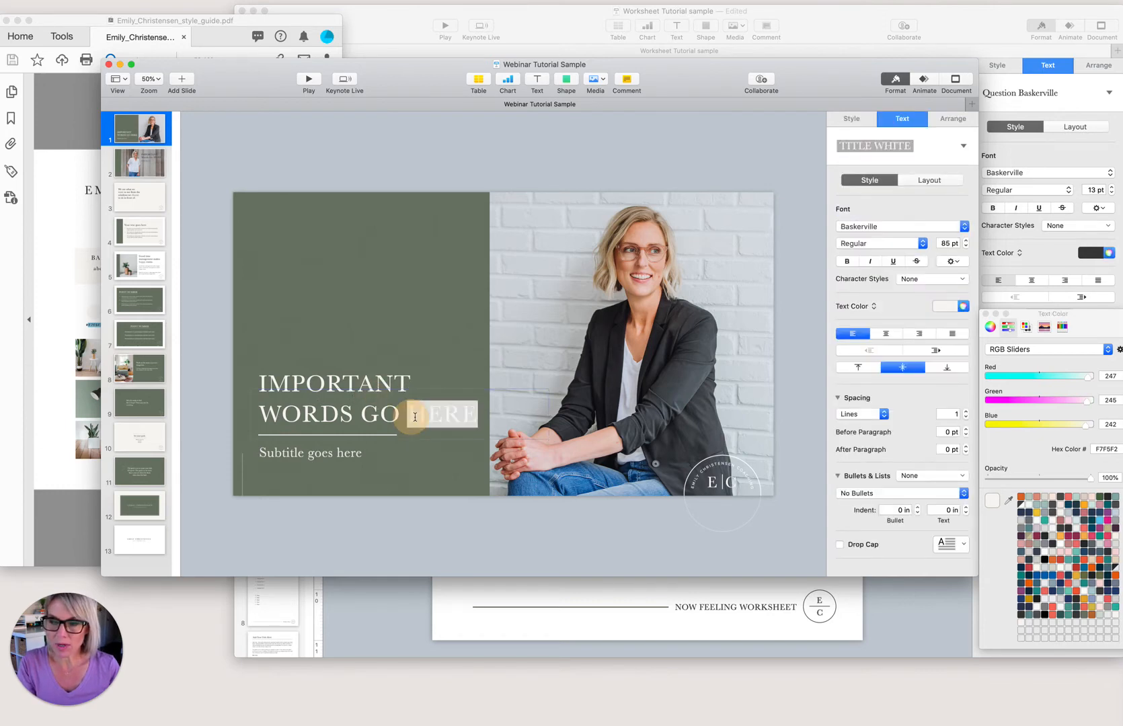
pyautogui.click(470, 161)
# Enlarge the word IMPORTANT in the slide 2 title to 124 pt.
pyautogui.click(145, 167)
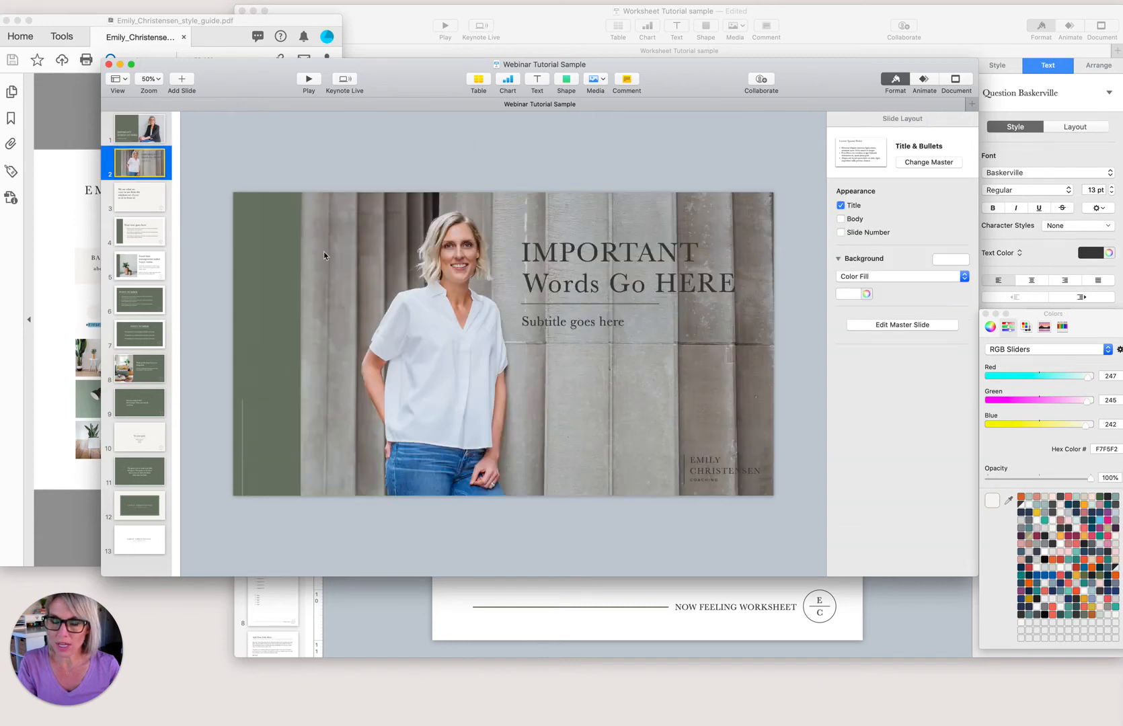
pyautogui.click(526, 262)
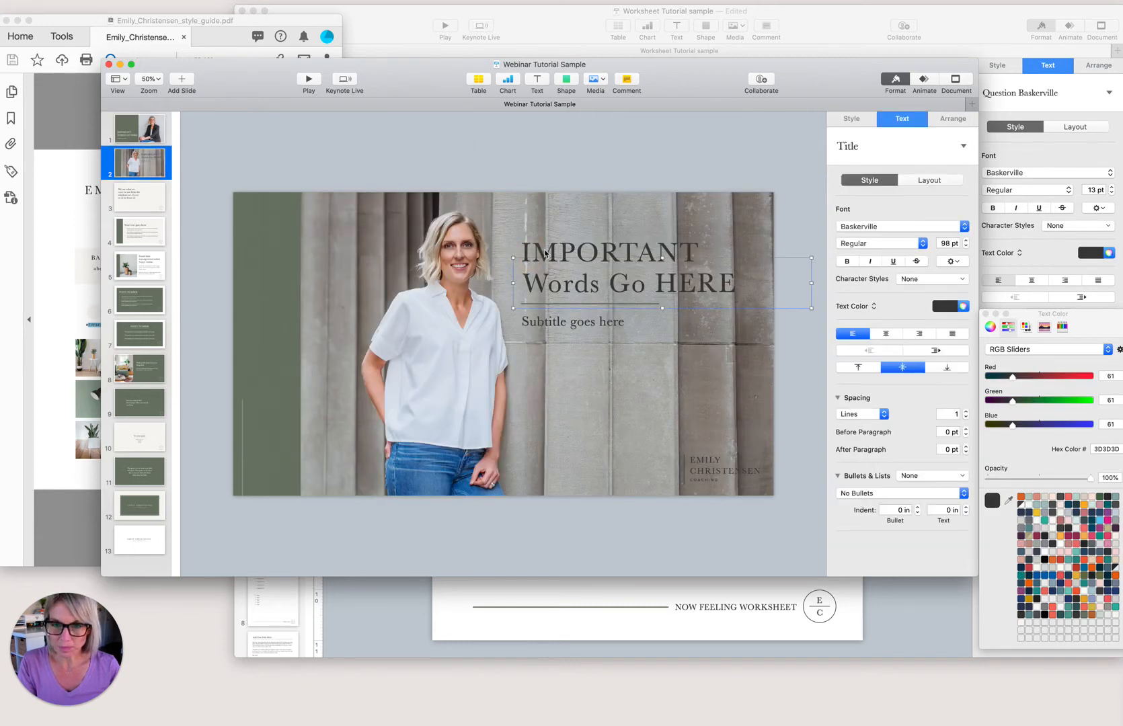
pyautogui.click(544, 249)
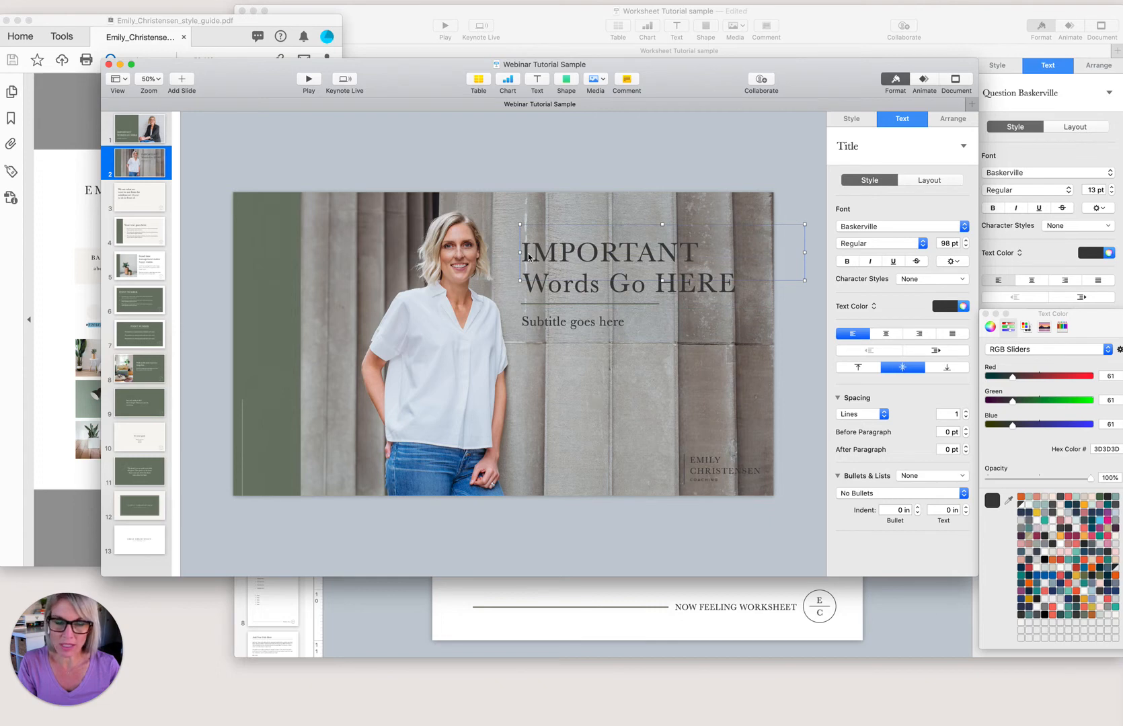
pyautogui.click(529, 256)
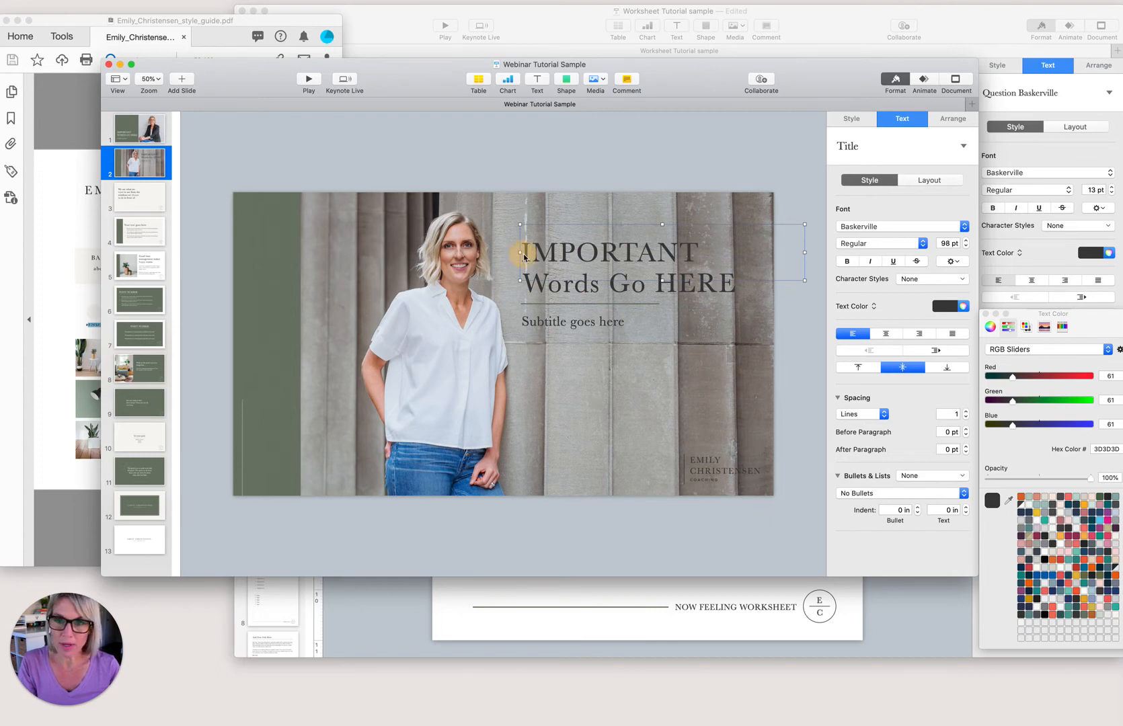
pyautogui.click(689, 253)
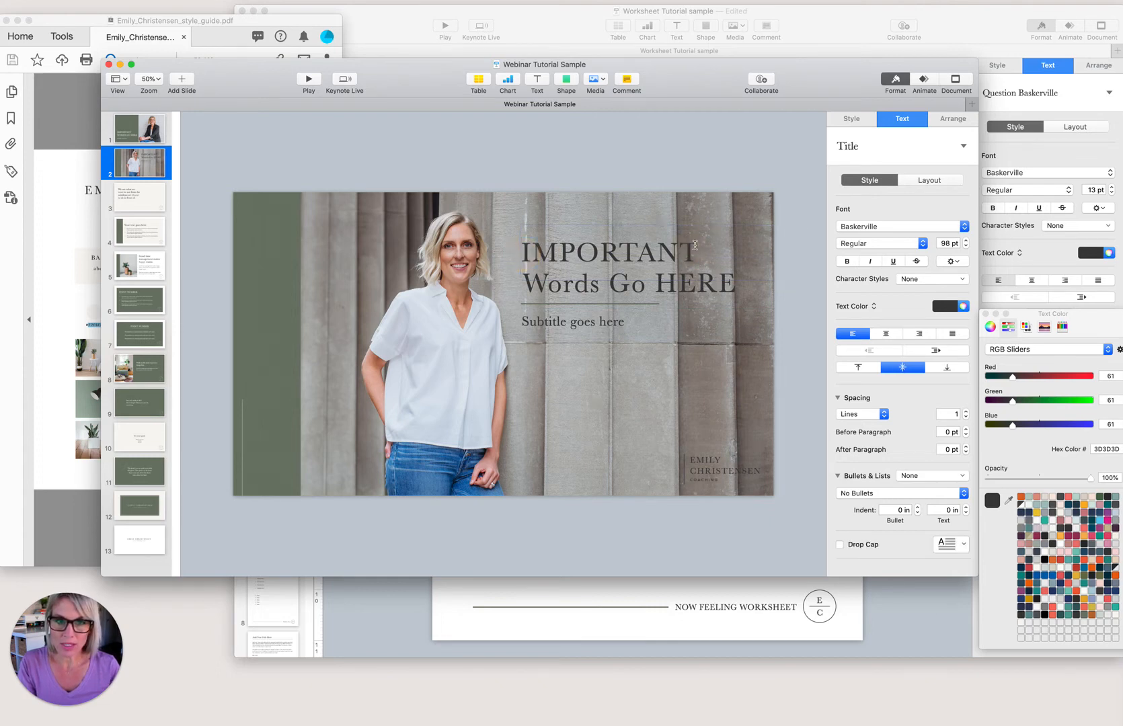
pyautogui.moveTo(695, 245); pyautogui.dragTo(525, 245)
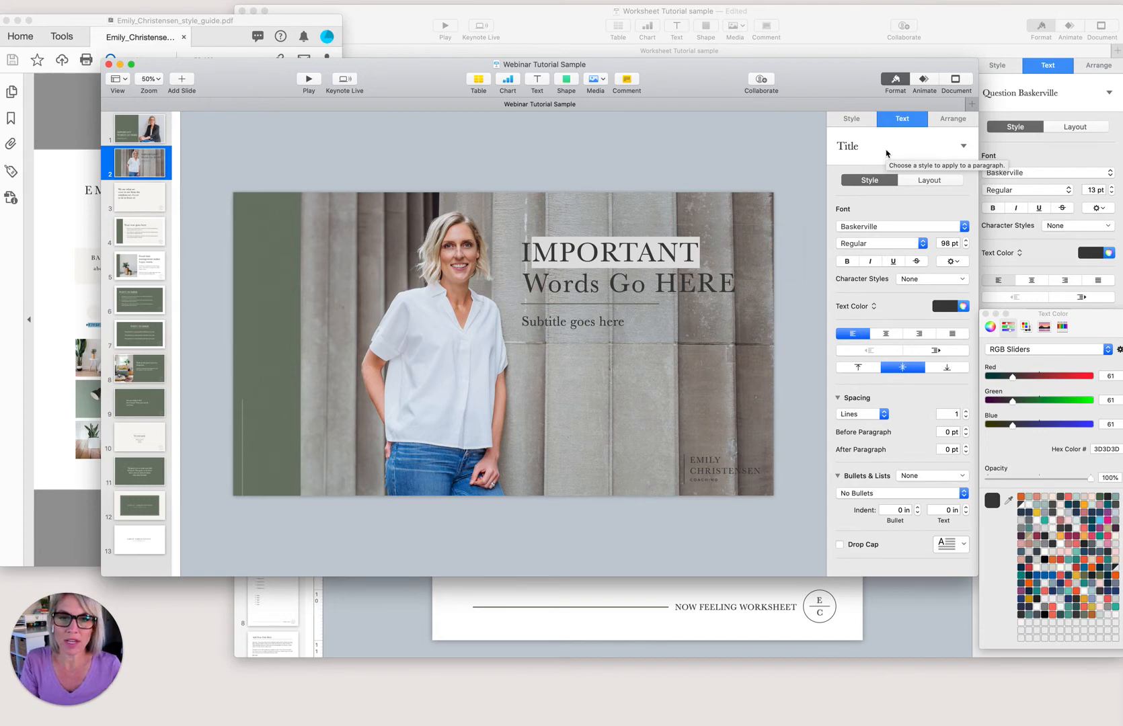
pyautogui.click(524, 253)
pyautogui.moveTo(523, 252); pyautogui.dragTo(700, 250)
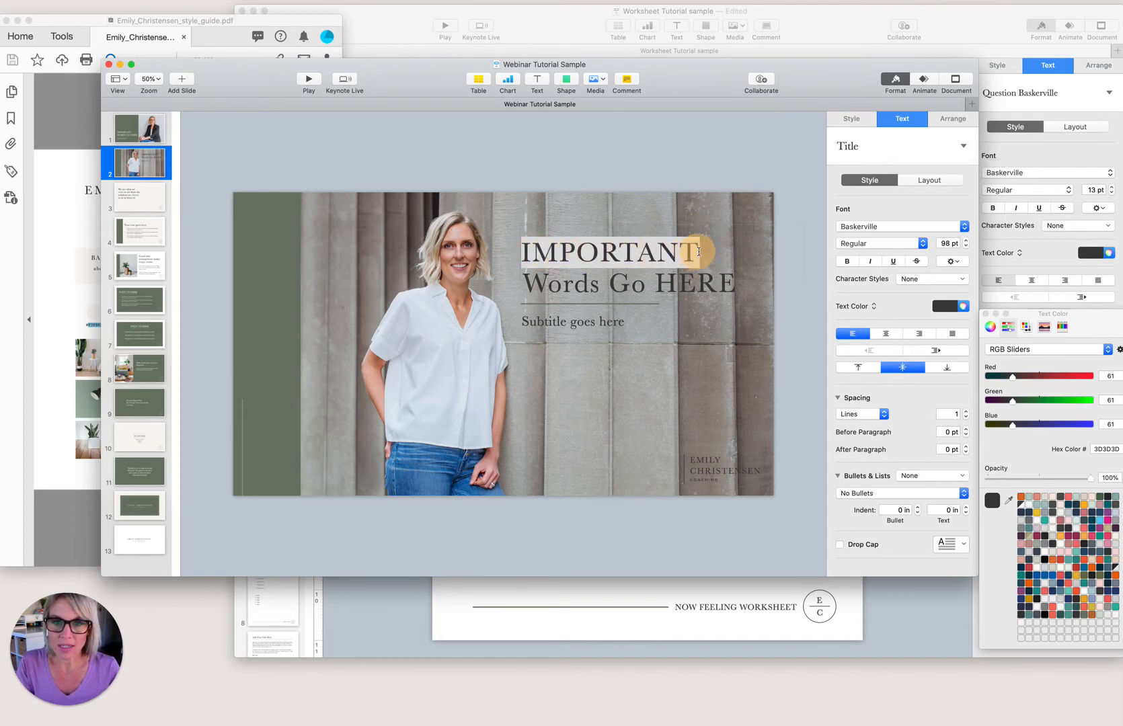
pyautogui.click(967, 241)
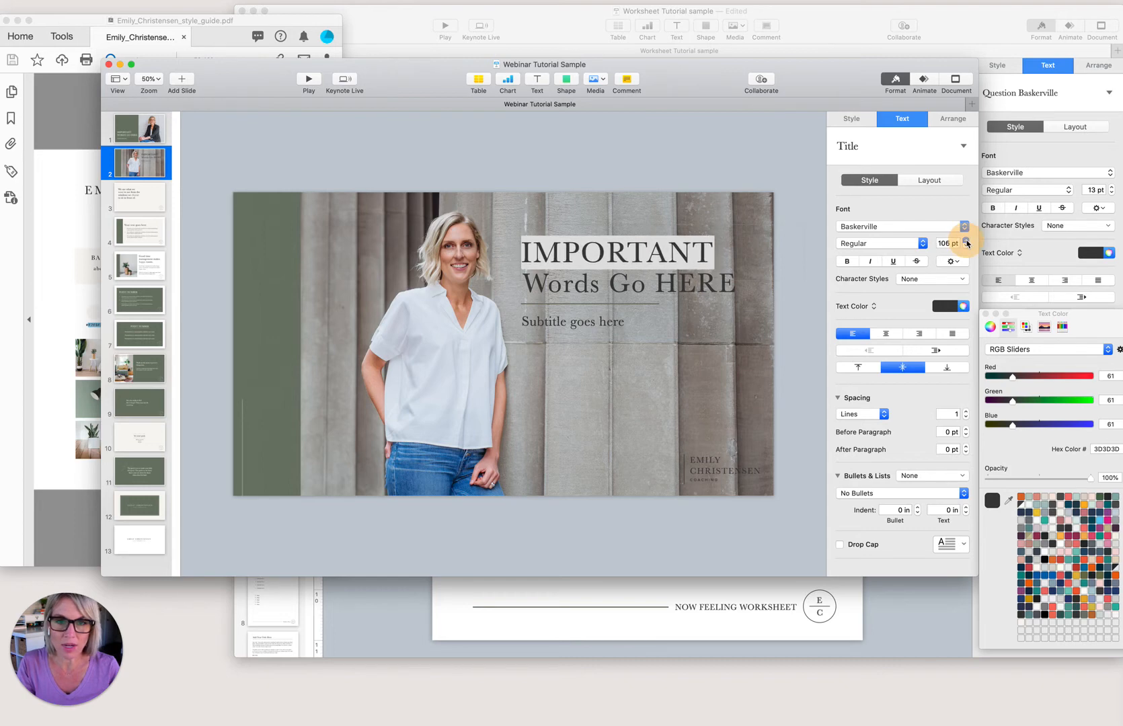
pyautogui.click(967, 241)
pyautogui.click(968, 240)
pyautogui.click(967, 241)
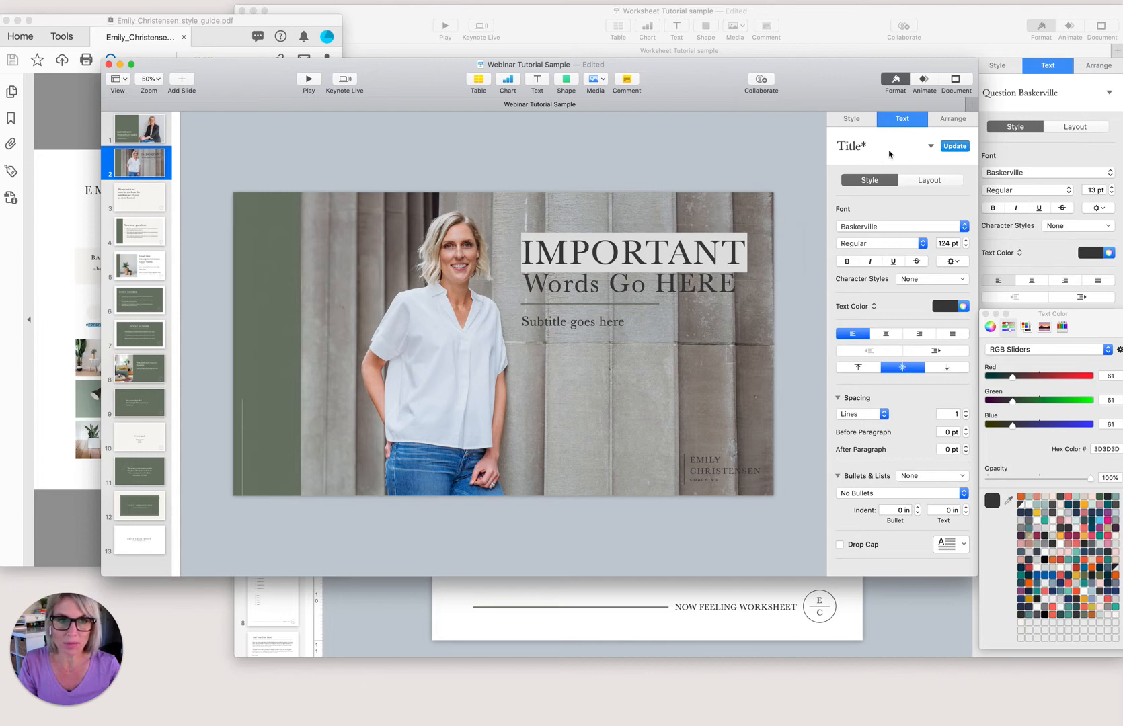
# Save the formatting of IMPORTANT as a new paragraph style named Title Big.
pyautogui.click(933, 148)
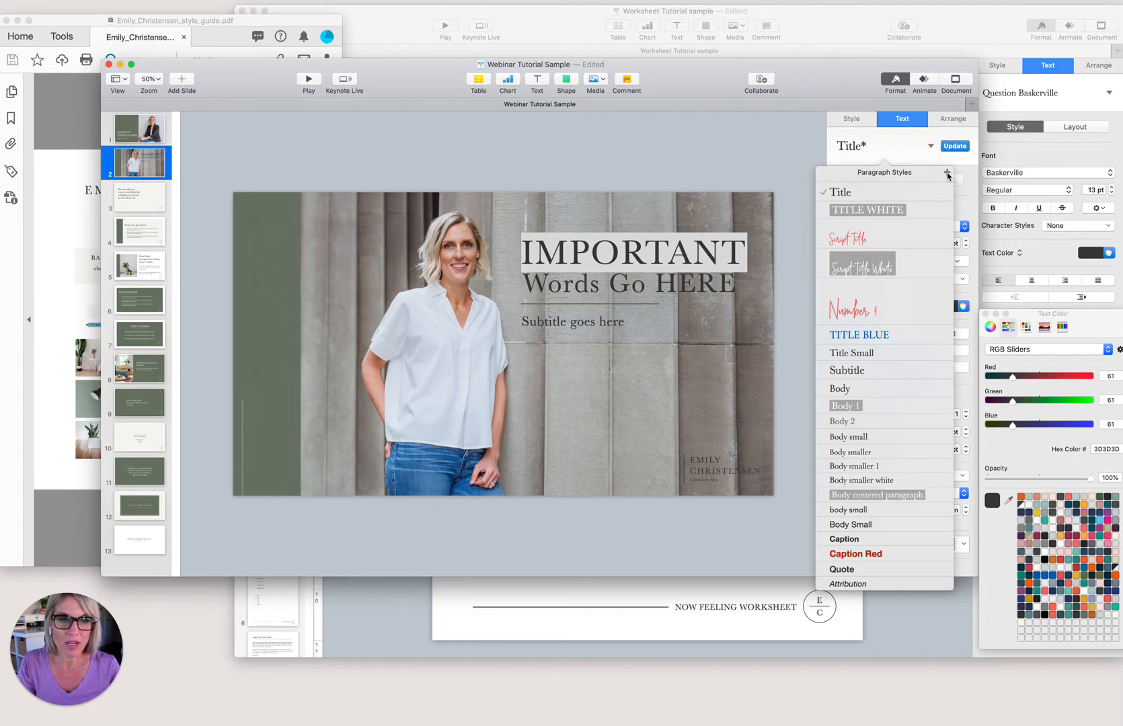
pyautogui.click(947, 173)
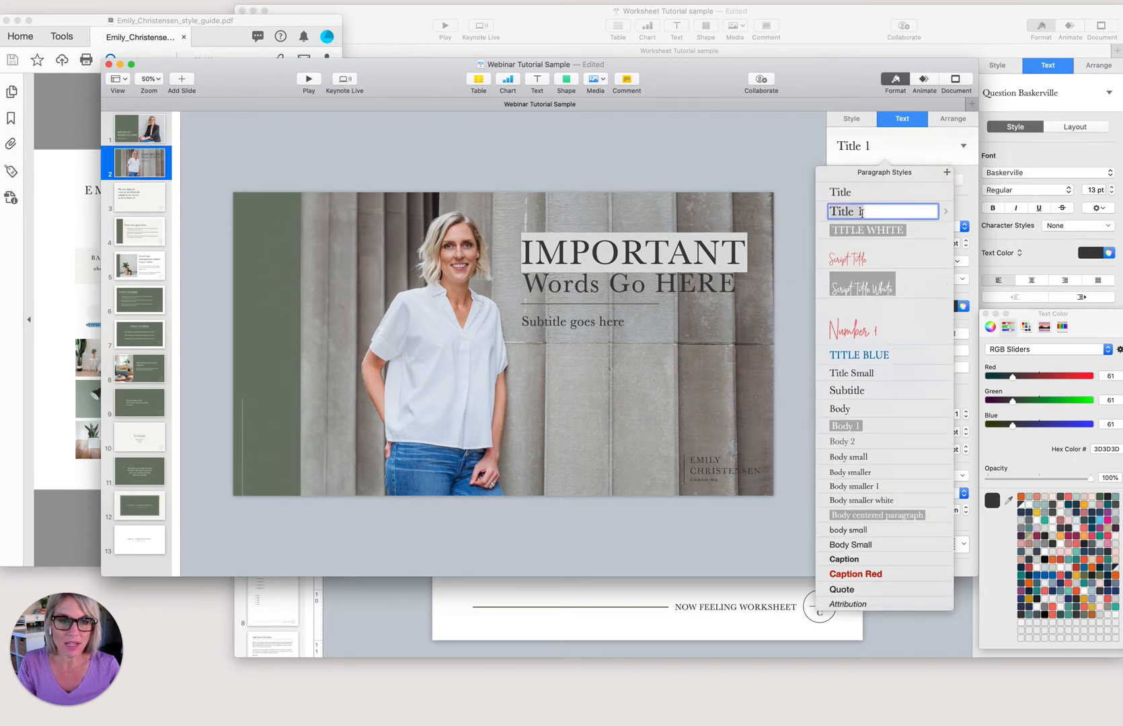
pyautogui.press('BackSpace')
pyautogui.press('BackSpace')
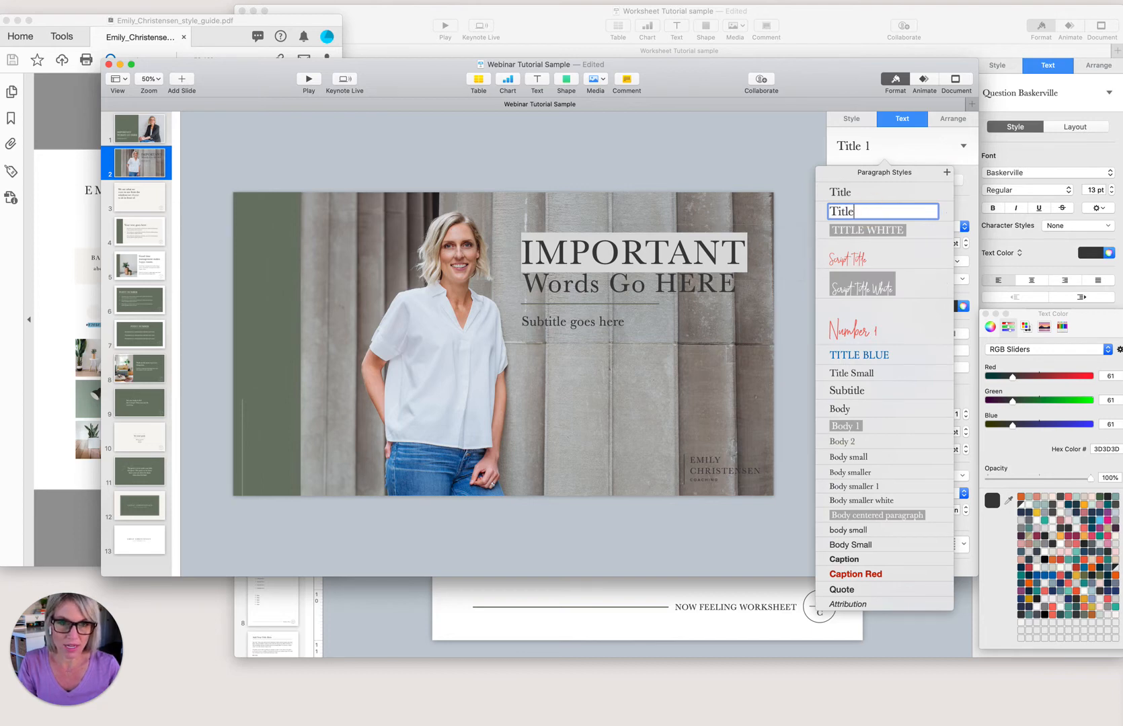
pyautogui.write('Big')
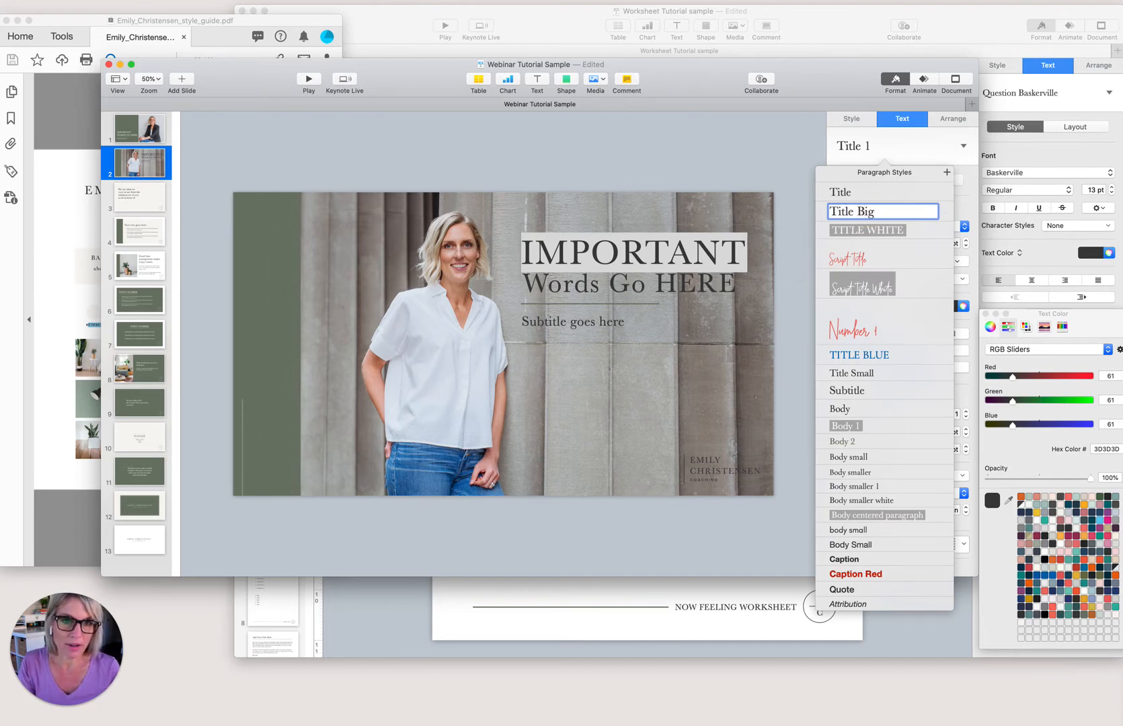
pyautogui.click(699, 170)
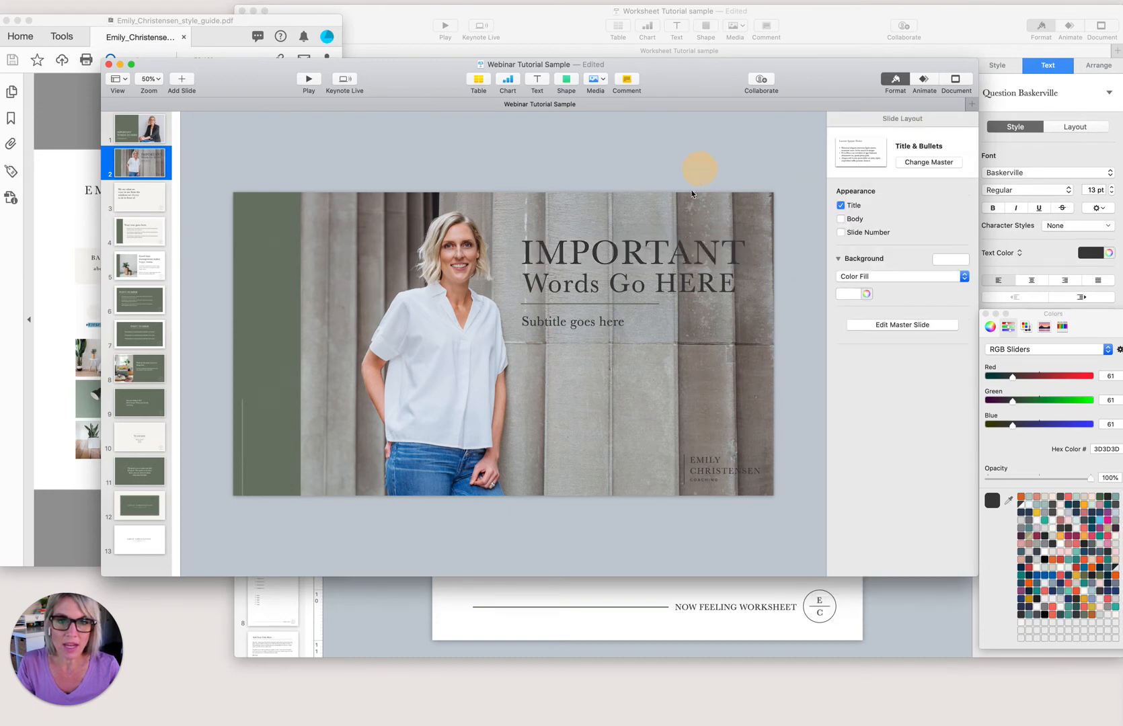
pyautogui.click(680, 256)
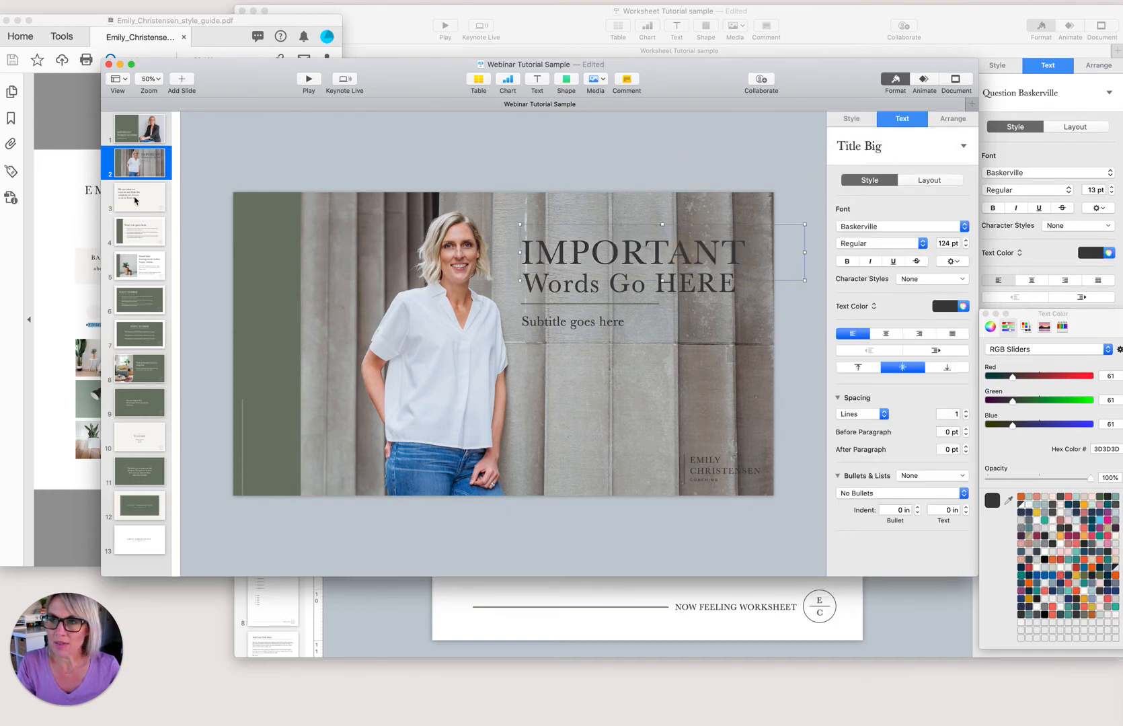
# Apply the Title Big paragraph style to the POINT NUMBER heading on slide 6.
pyautogui.click(137, 300)
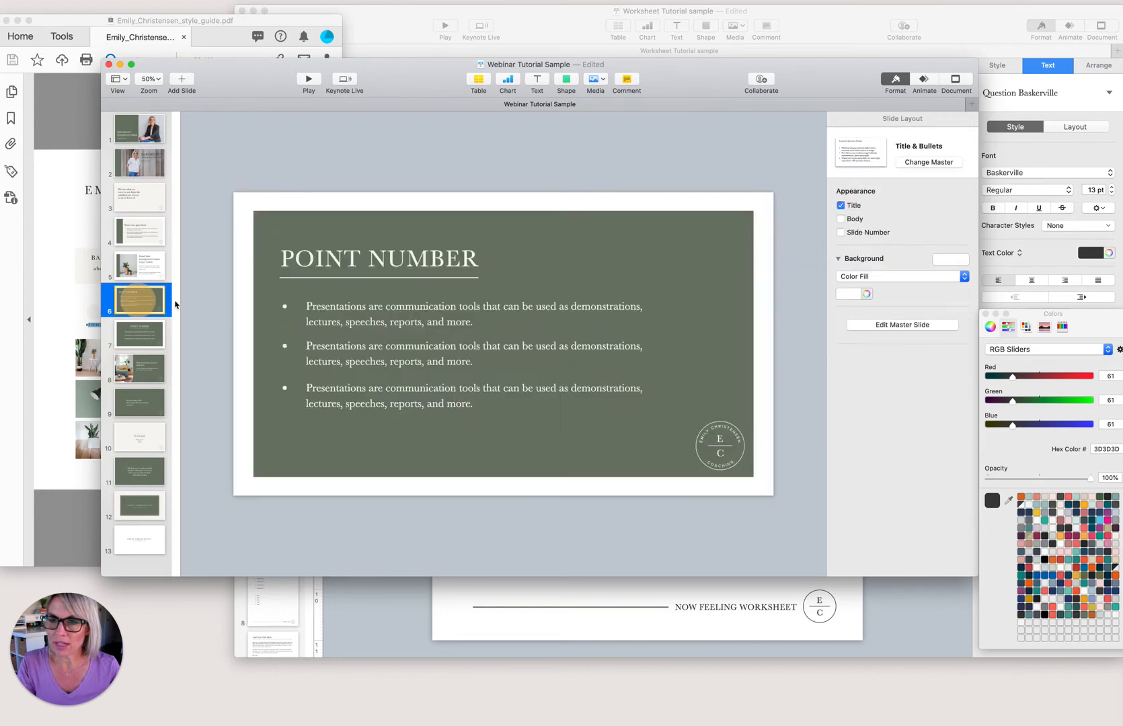
pyautogui.click(369, 262)
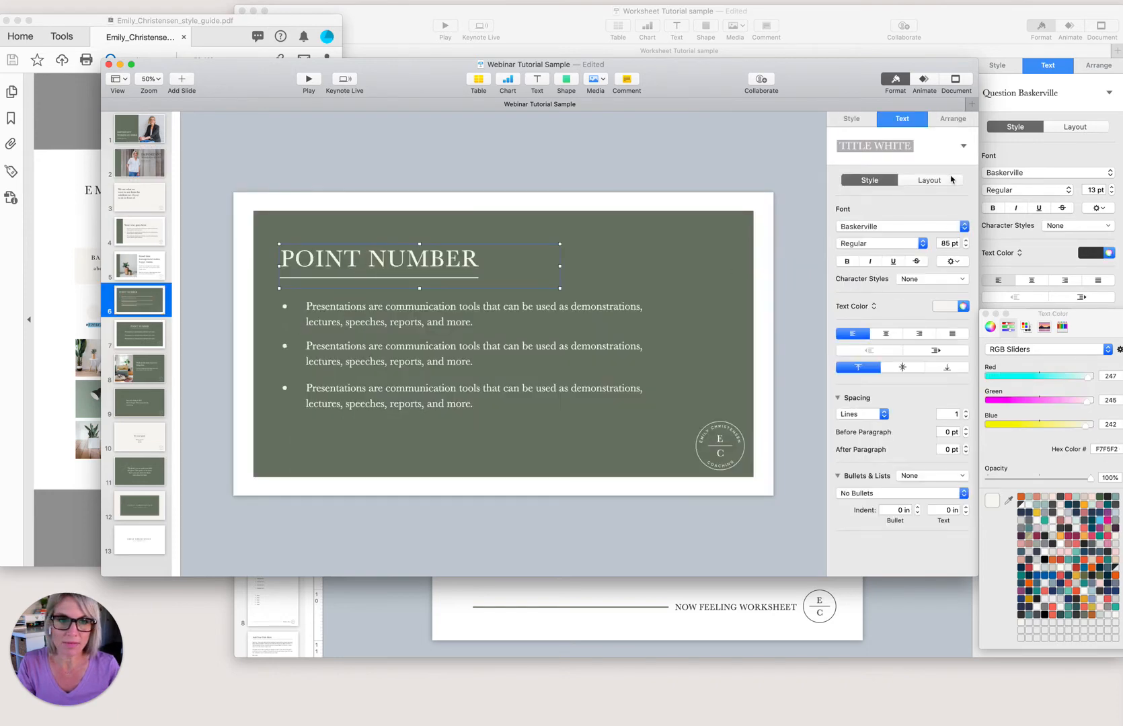
pyautogui.click(962, 146)
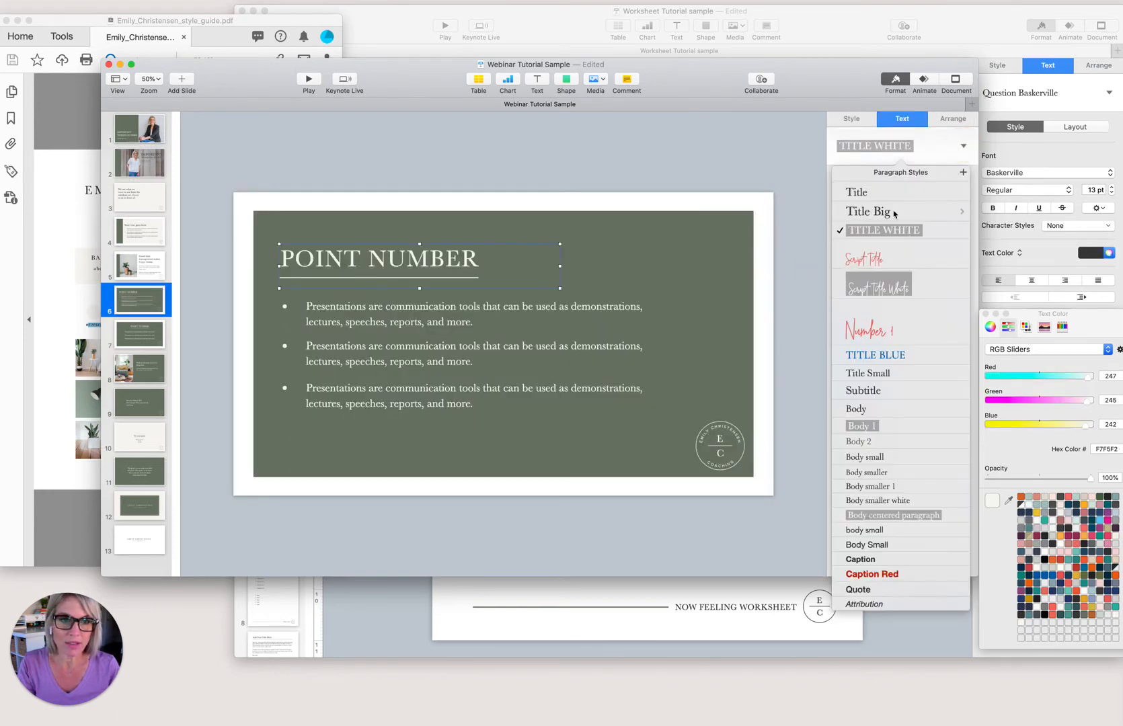
pyautogui.click(868, 212)
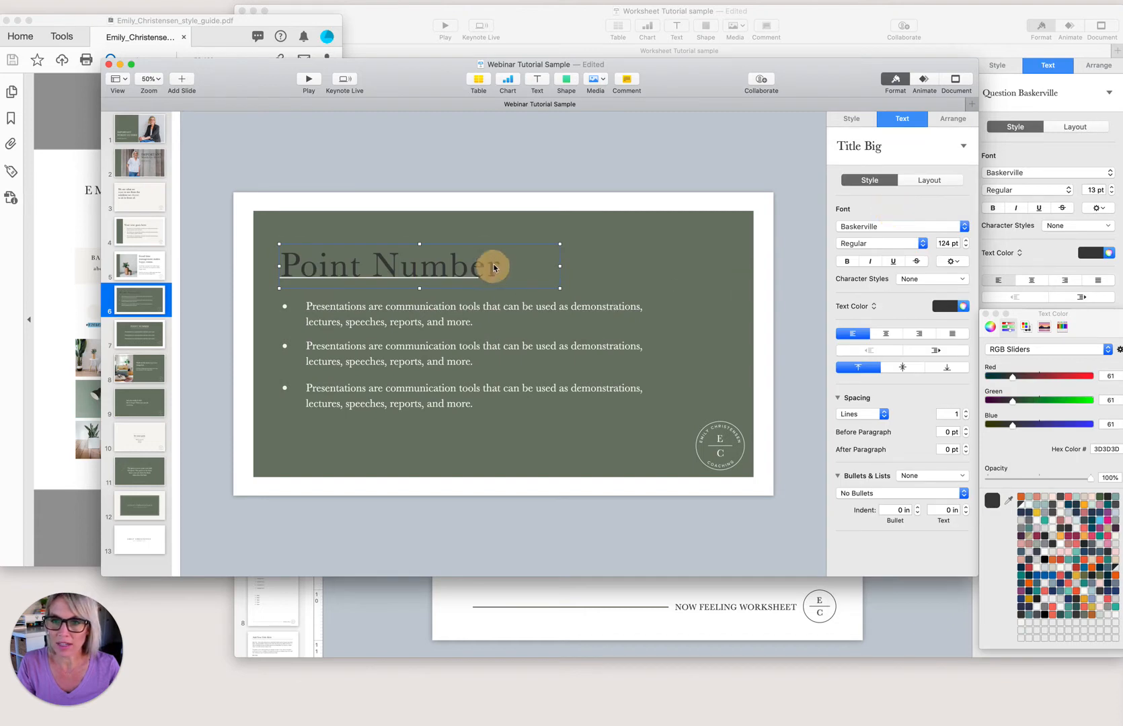
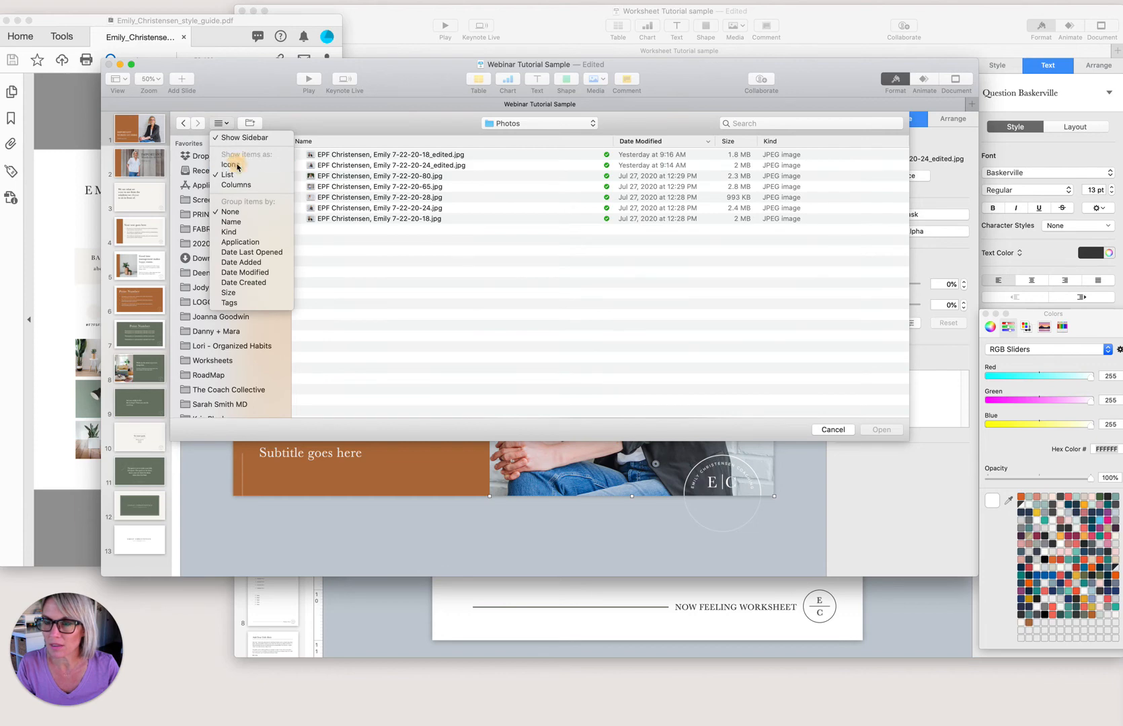
# Replace the slide 1 photo with the image whose file name ends in 7-22-20-28.jpg, browsing the Photos folder as icons.
pyautogui.click(231, 165)
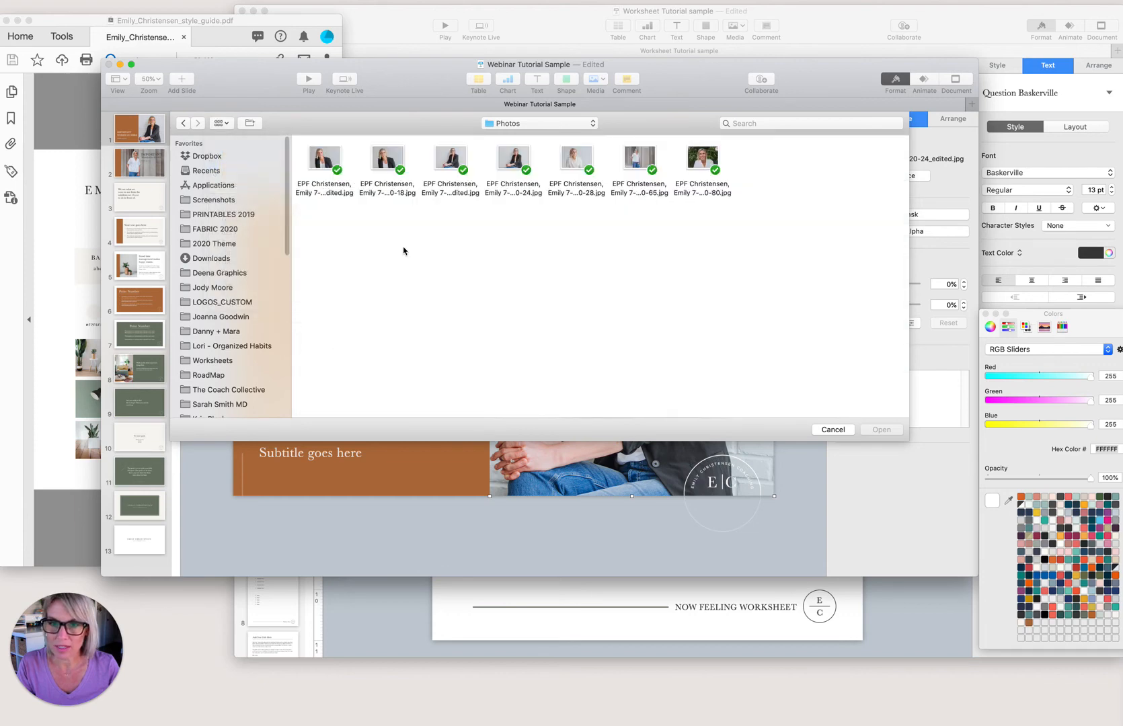
pyautogui.click(574, 161)
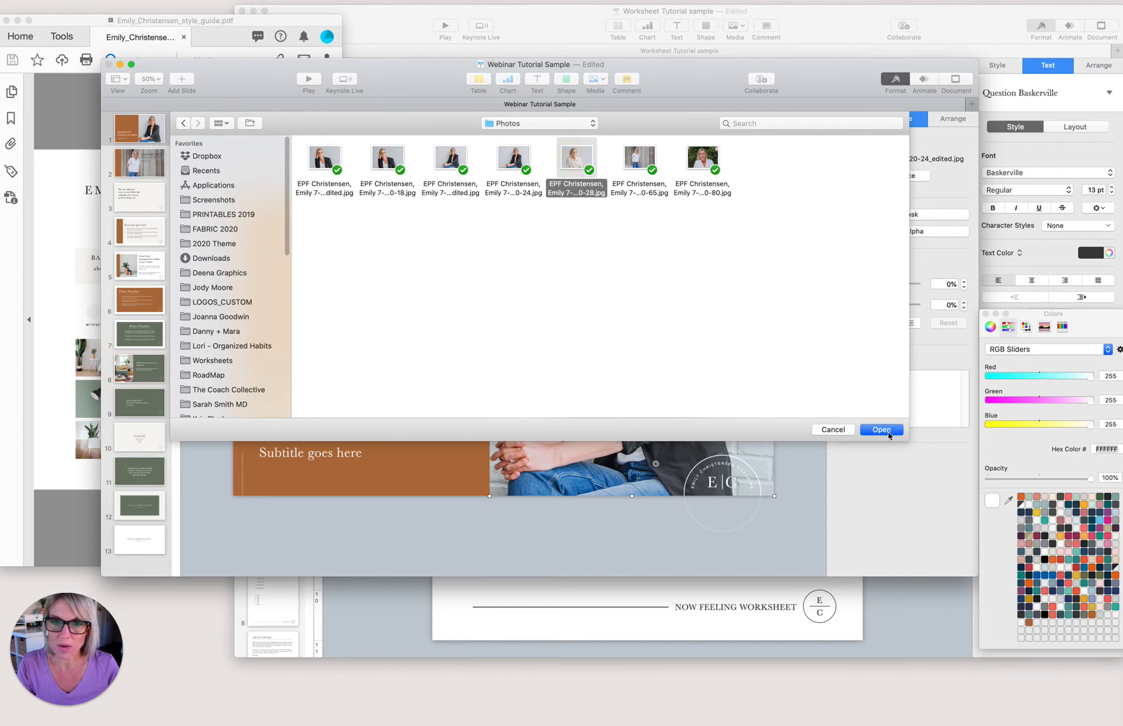
pyautogui.click(886, 431)
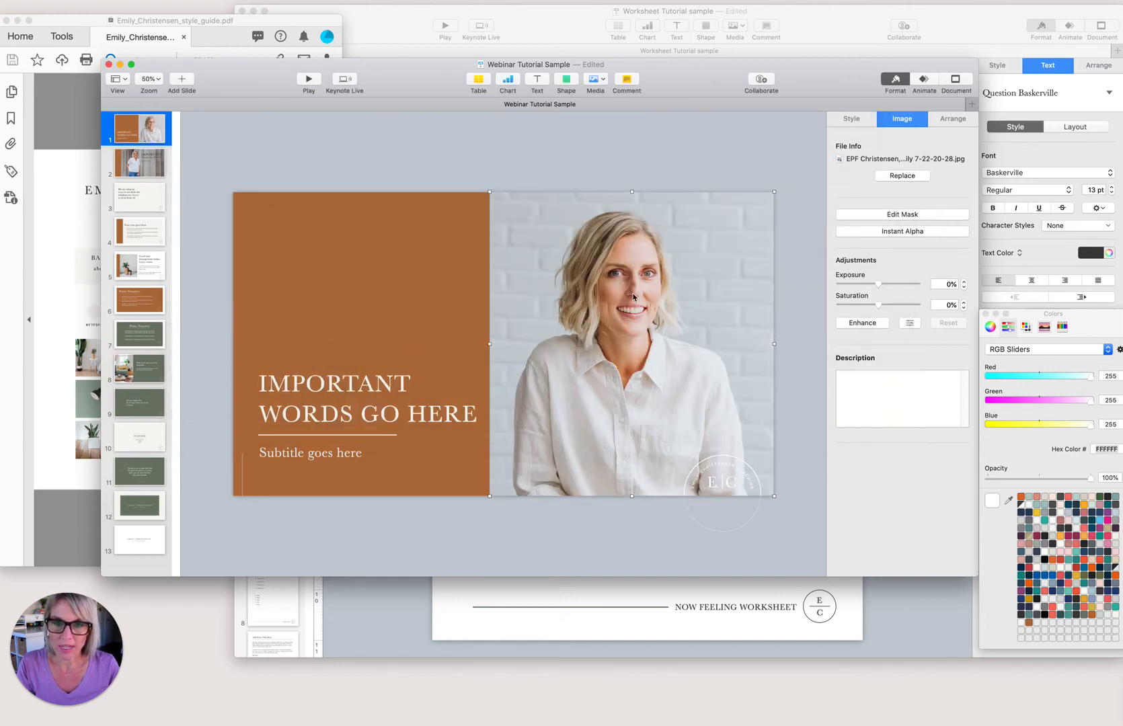
# Enlarge the new slide 1 photo inside its mask and reposition it within the frame.
pyautogui.doubleClick(620, 342)
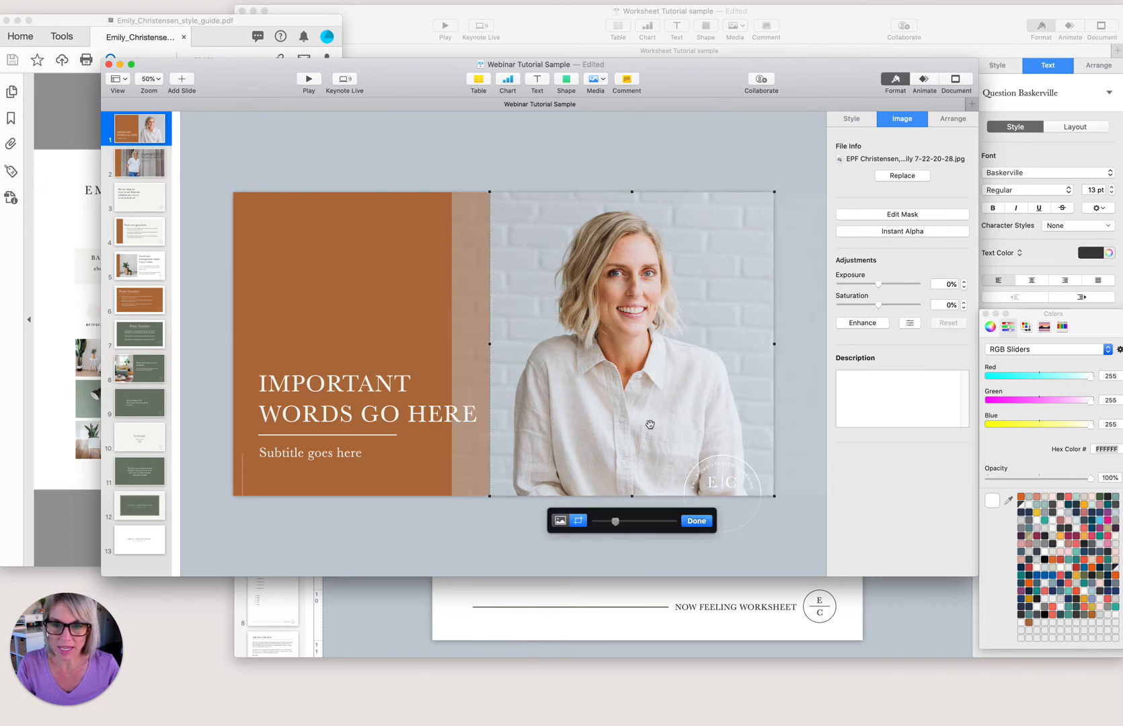
pyautogui.click(696, 520)
pyautogui.doubleClick(651, 397)
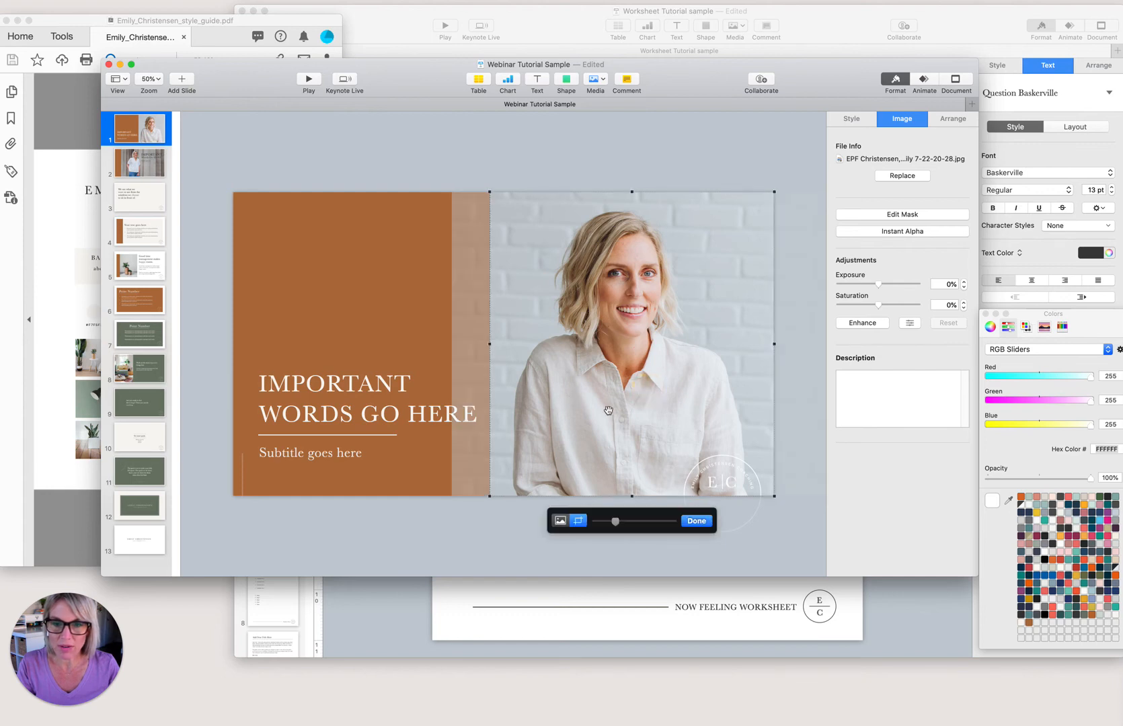
pyautogui.moveTo(616, 522); pyautogui.dragTo(628, 523)
pyautogui.moveTo(640, 435); pyautogui.dragTo(651, 431)
# Narrow the photo's mask by moving its left edge inward, and refit the image at a slightly smaller scale, shifted right.
pyautogui.click(579, 522)
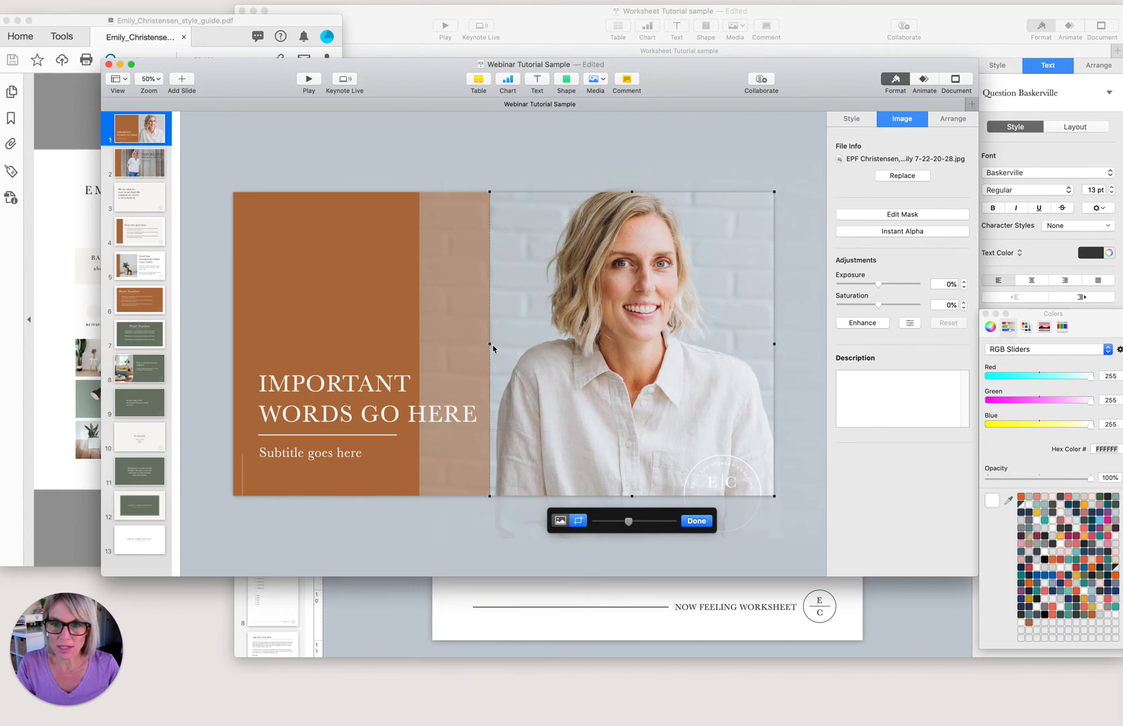
pyautogui.moveTo(490, 344); pyautogui.dragTo(532, 343)
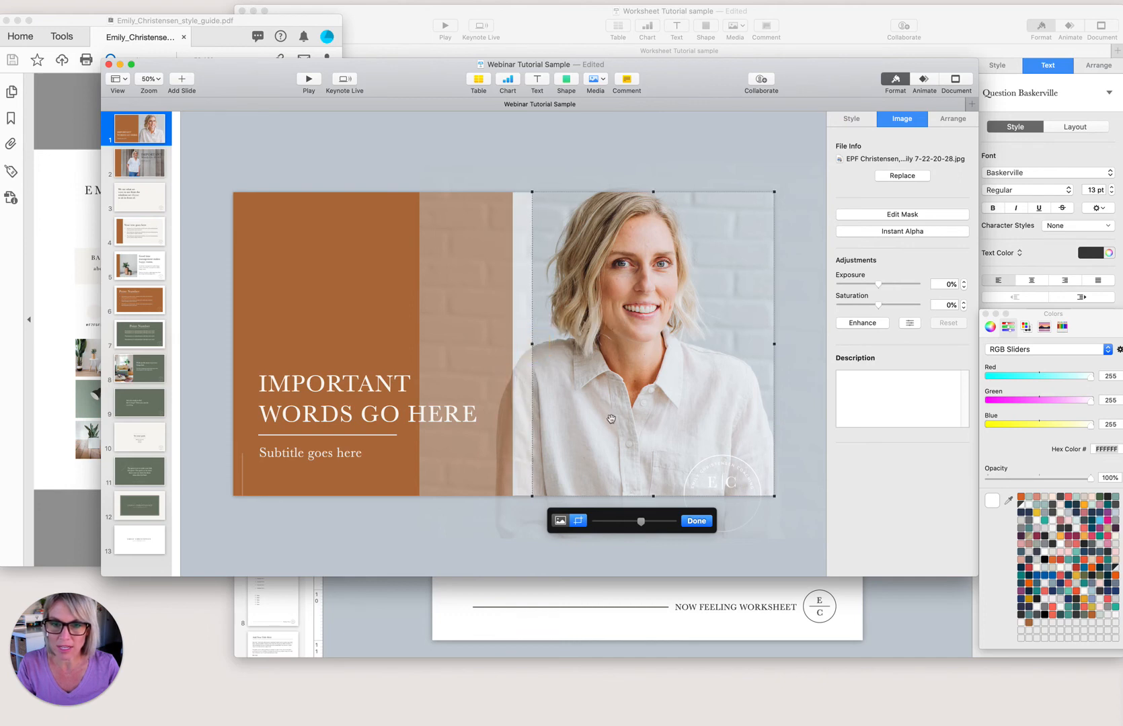
pyautogui.click(560, 520)
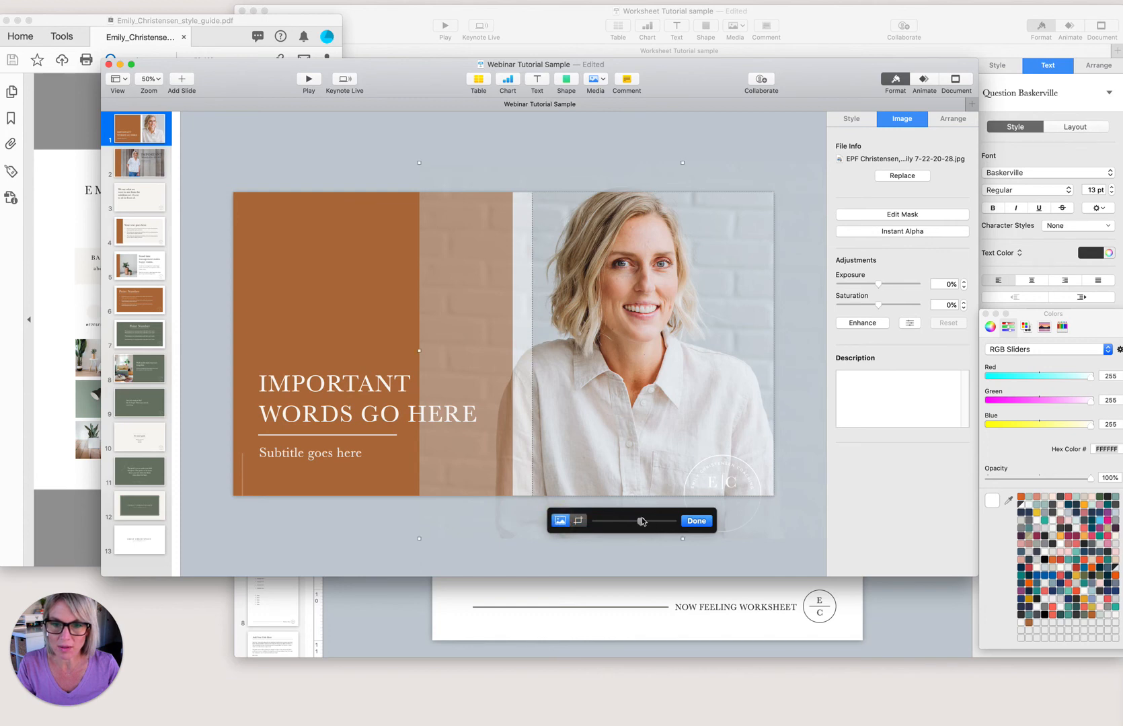
pyautogui.moveTo(641, 524); pyautogui.dragTo(631, 521)
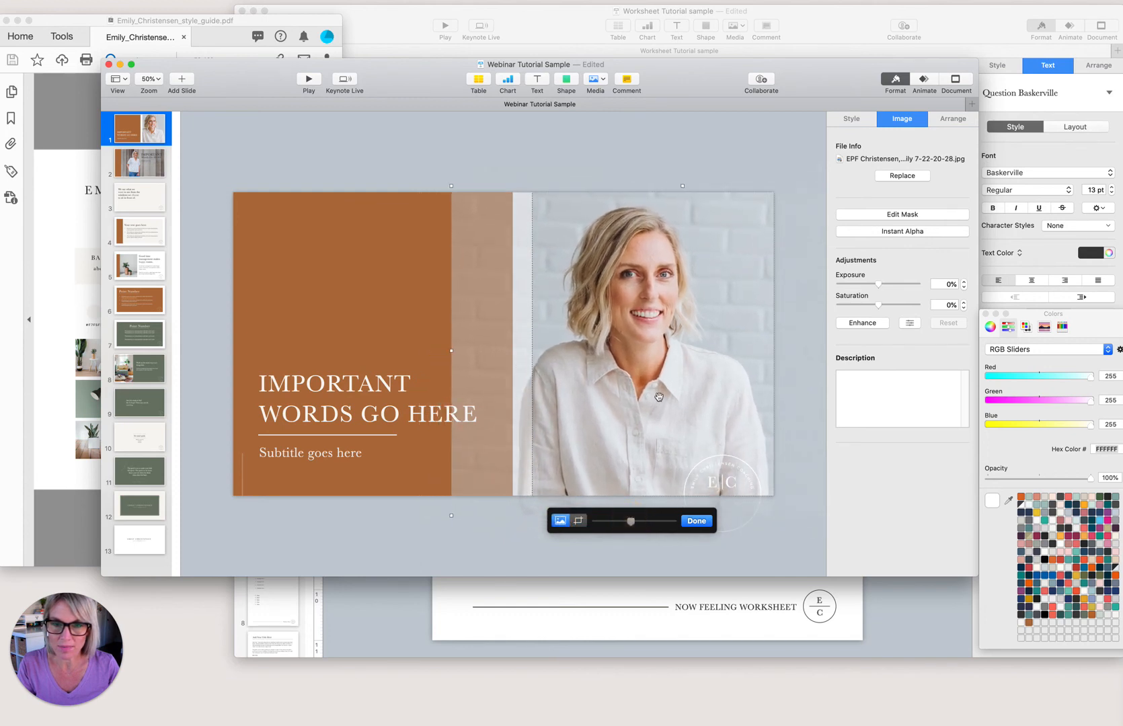
pyautogui.moveTo(659, 398); pyautogui.dragTo(667, 399)
pyautogui.click(697, 521)
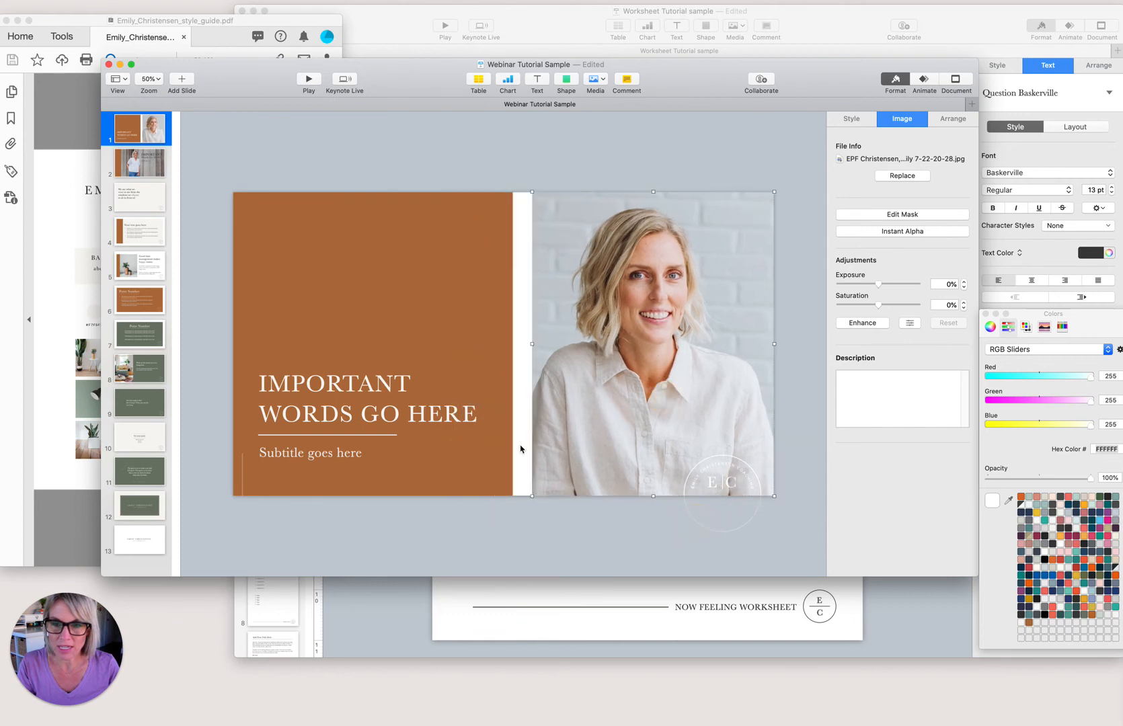
# Widen the brown rectangle on slide 1 so its right edge covers the white gap beside the photo.
pyautogui.click(524, 158)
pyautogui.click(506, 263)
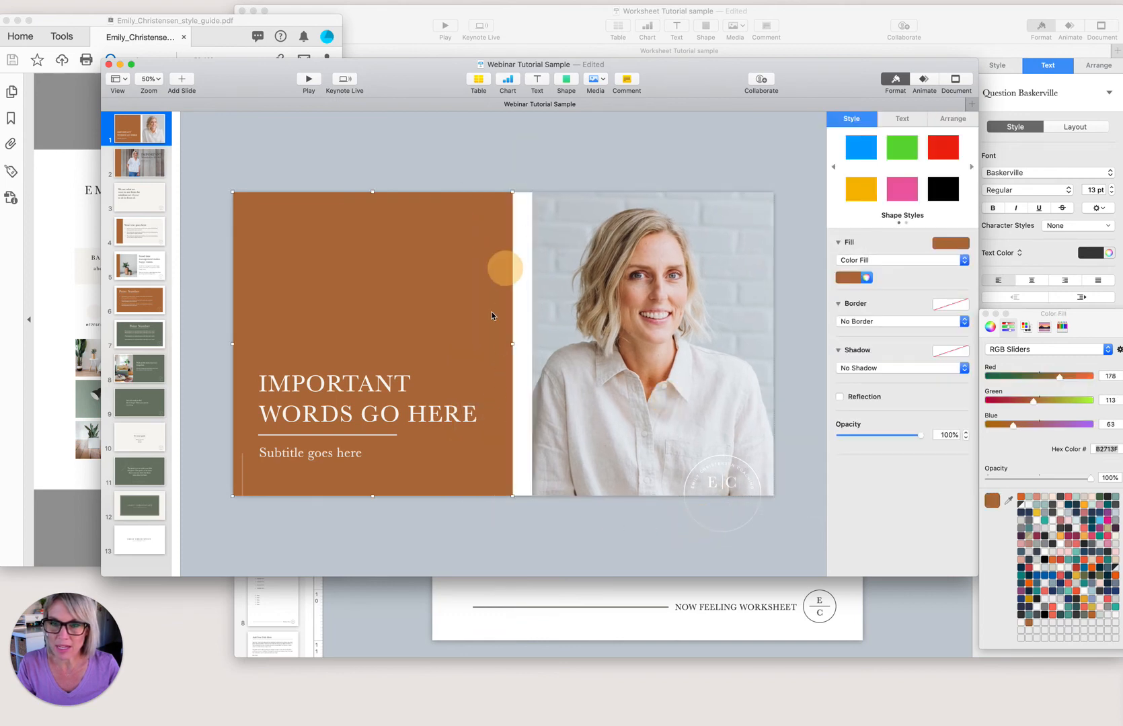
pyautogui.moveTo(513, 344); pyautogui.dragTo(536, 343)
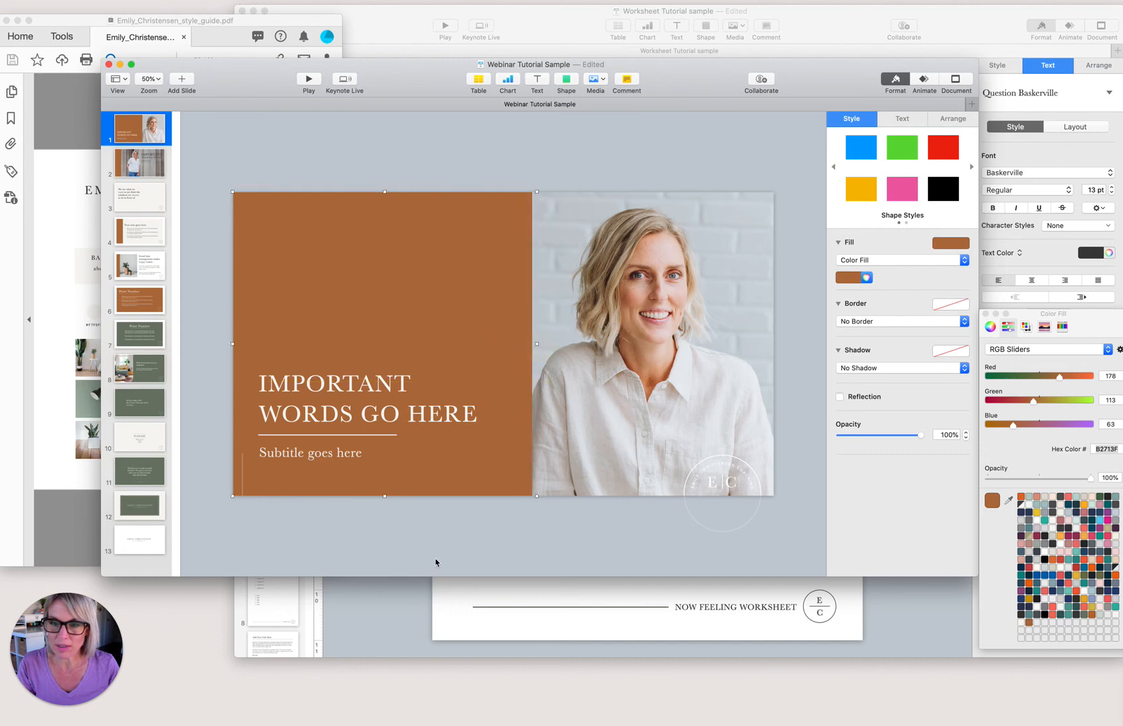
pyautogui.click(420, 530)
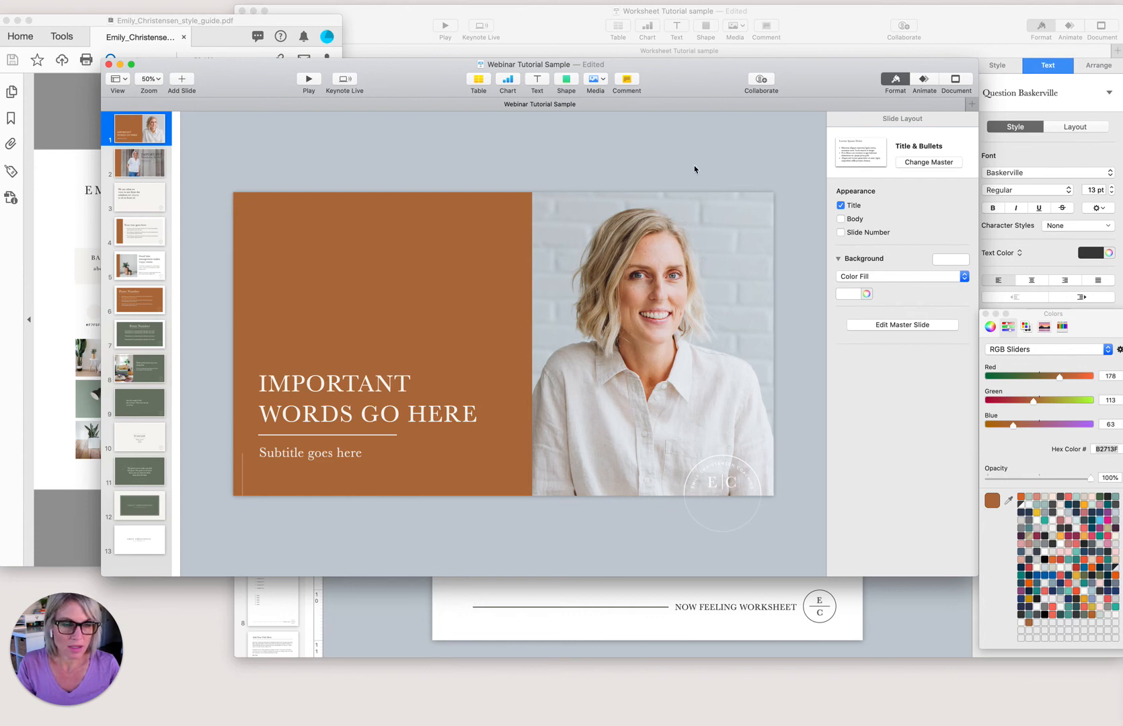
# Select the circular white logo over the slide 1 photo to check it, and open slide 3.
pyautogui.click(705, 474)
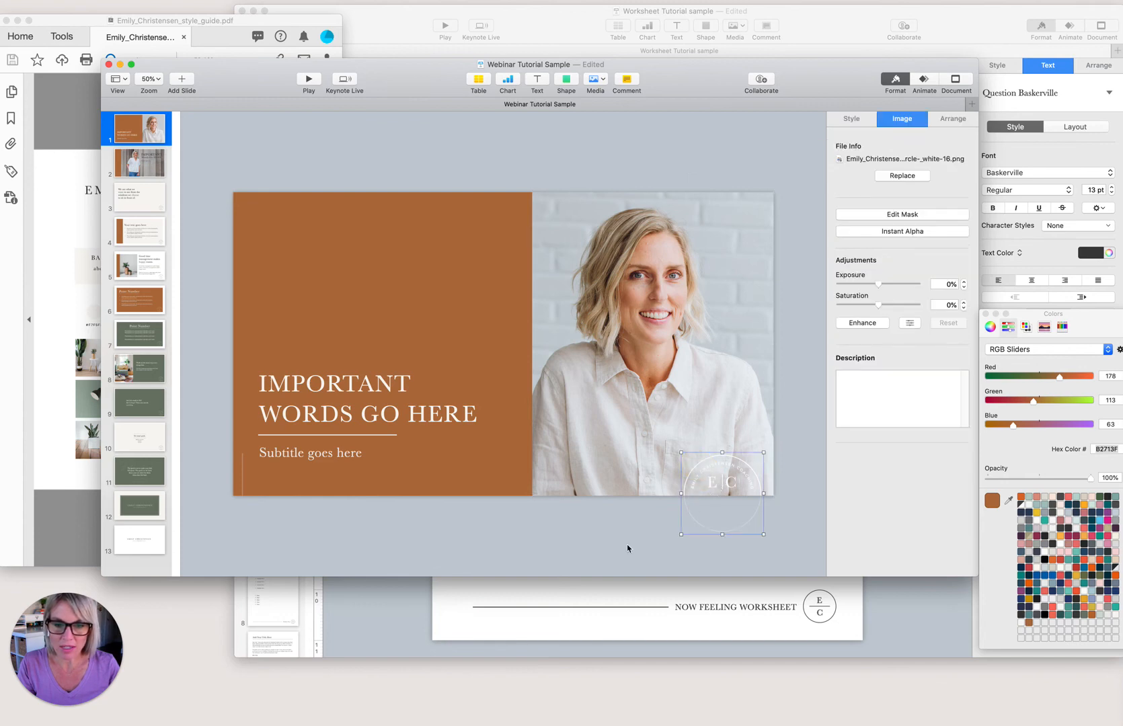
pyautogui.click(145, 200)
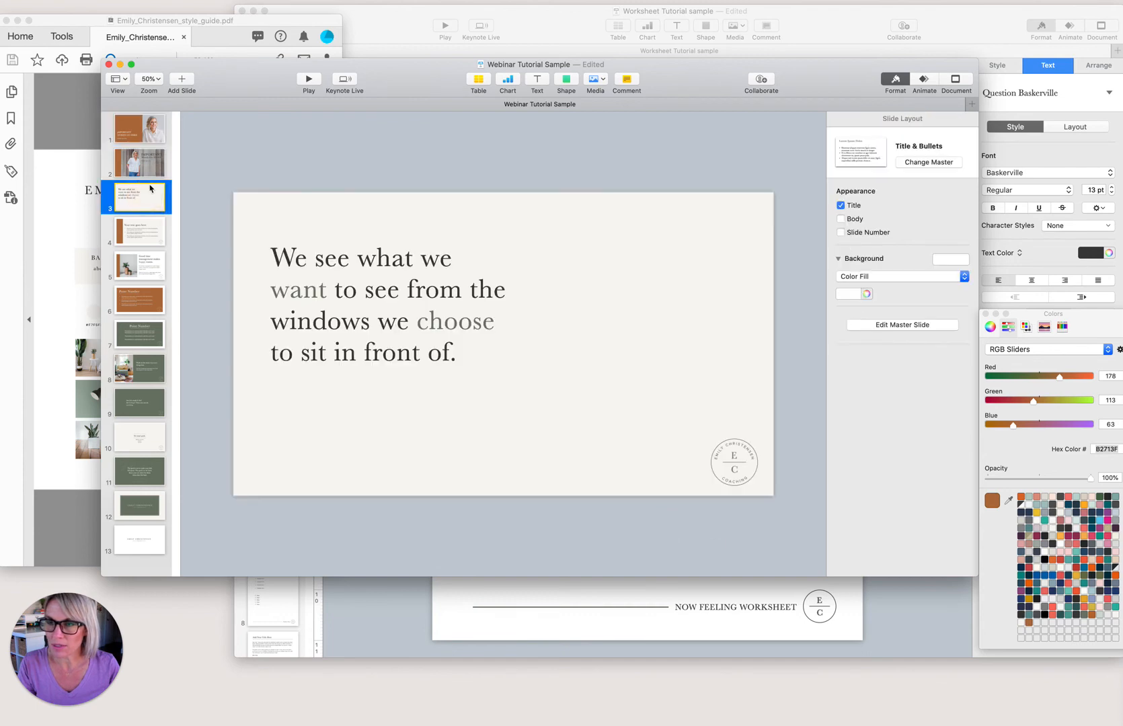
# Open slide 2, switch to Finder and select EC_logo-14.png in the branding folder's Logo subfolder.
pyautogui.click(152, 167)
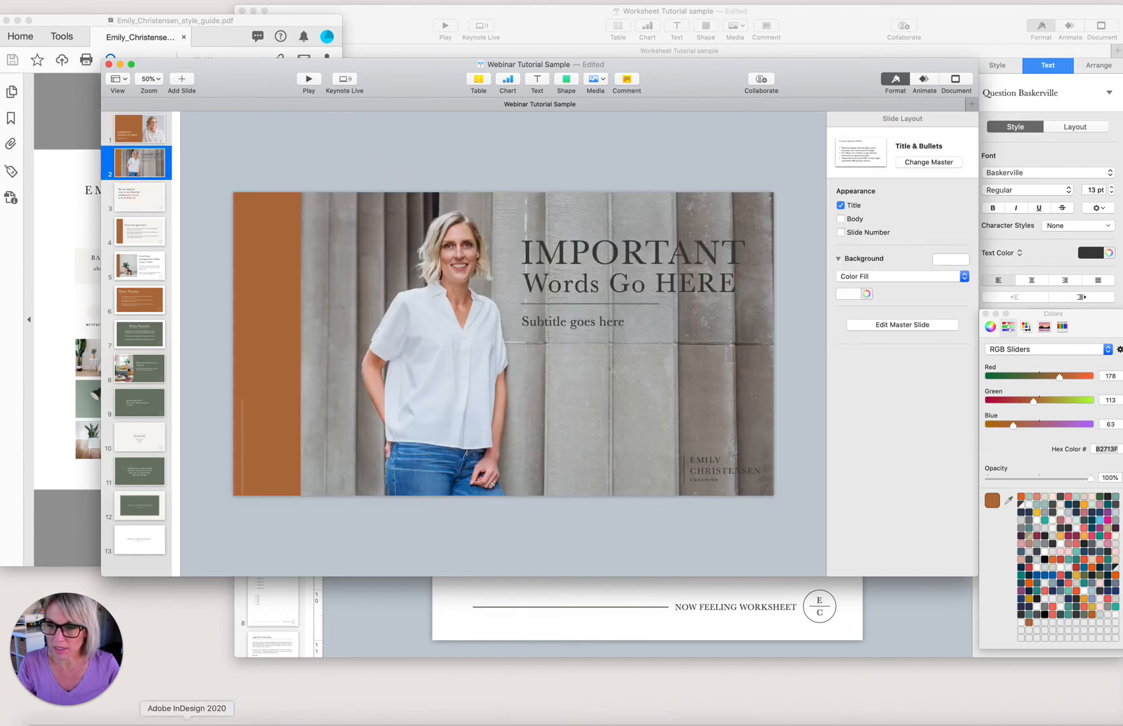
pyautogui.click(440, 597)
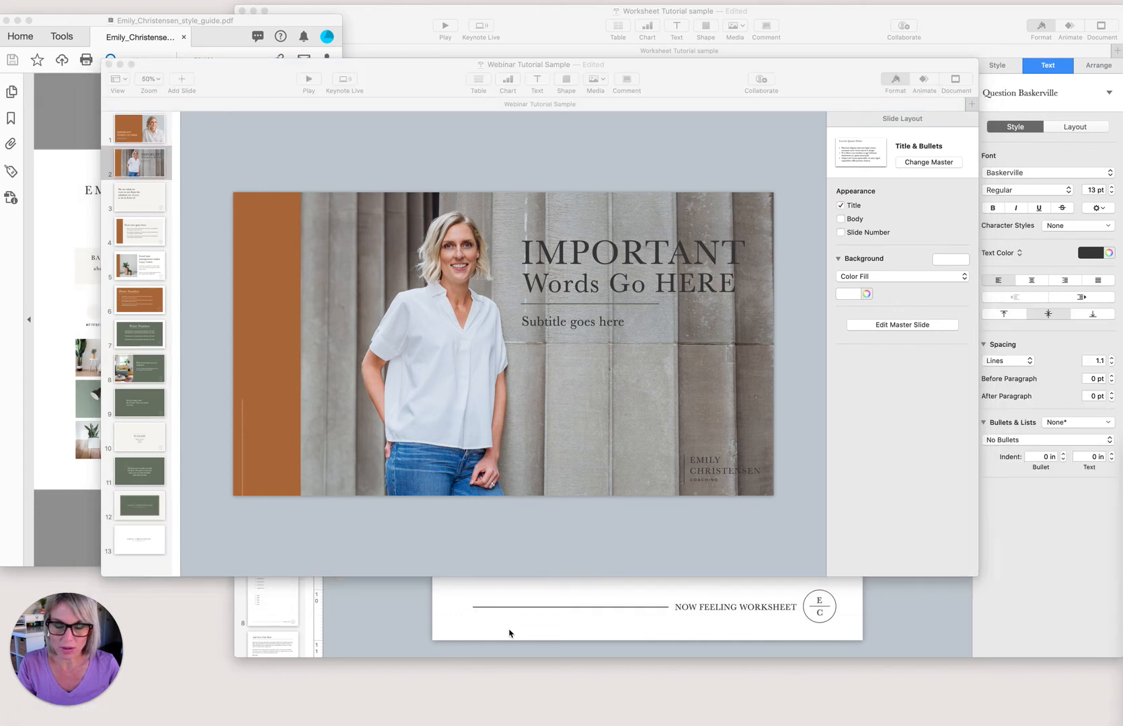
pyautogui.moveTo(1122, 437); pyautogui.dragTo(512, 340)
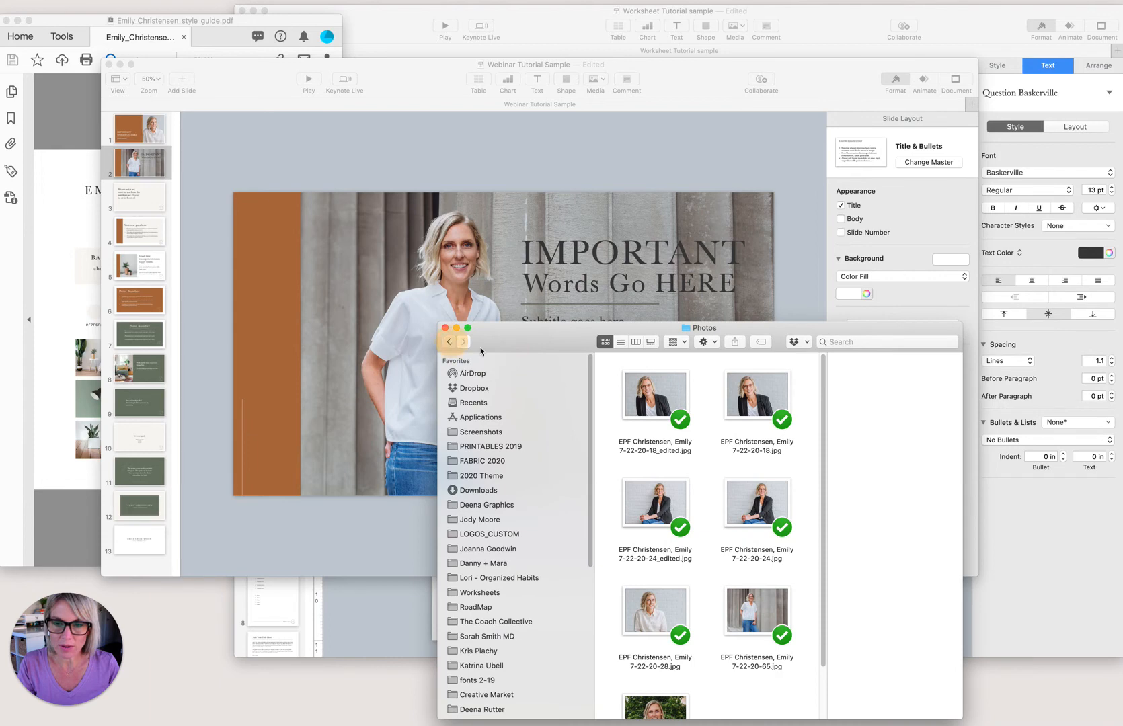
pyautogui.click(450, 341)
pyautogui.doubleClick(638, 385)
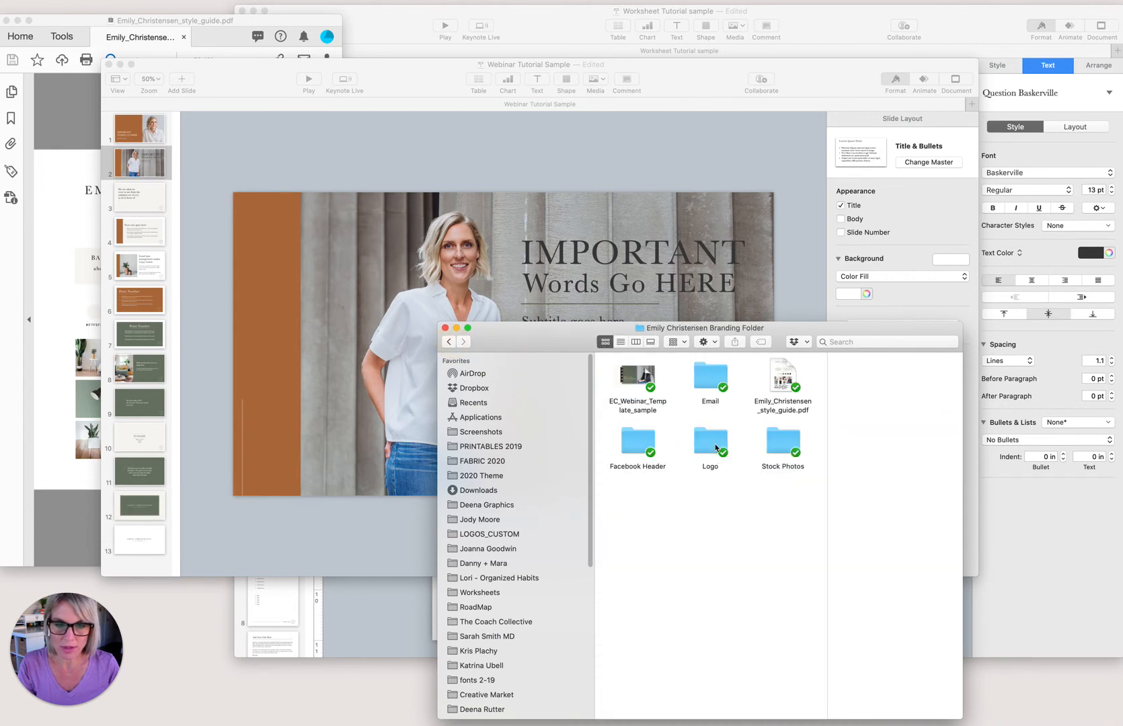
pyautogui.doubleClick(716, 449)
pyautogui.moveTo(783, 348); pyautogui.dragTo(840, 227)
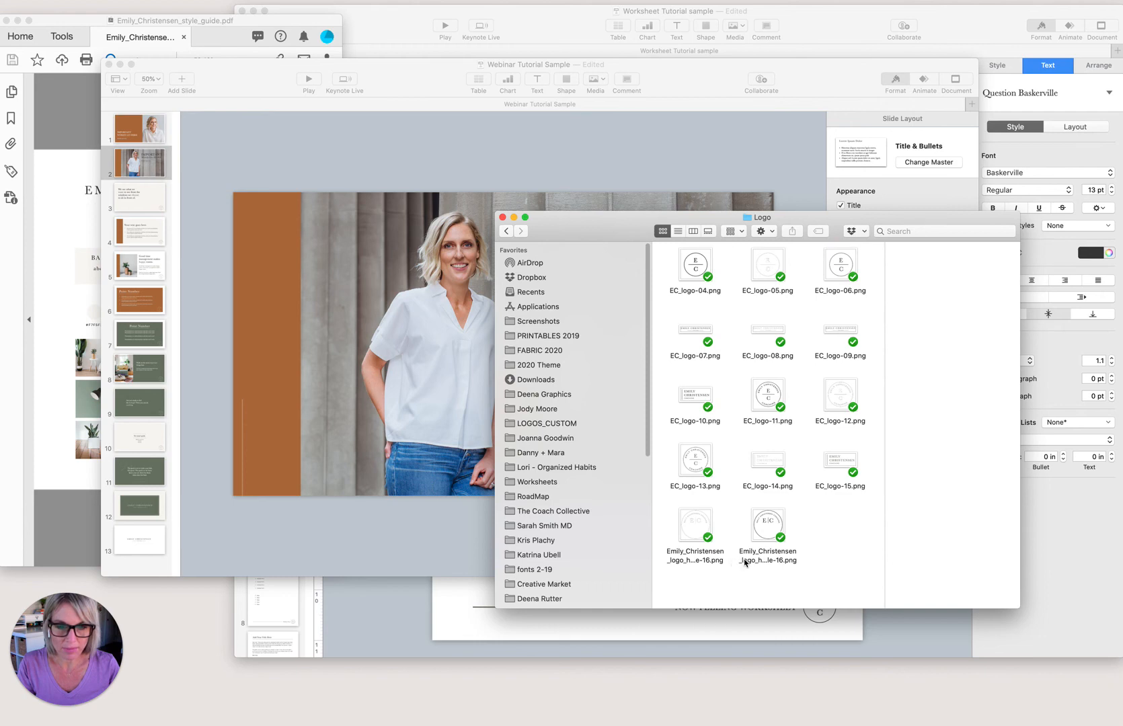
pyautogui.click(768, 464)
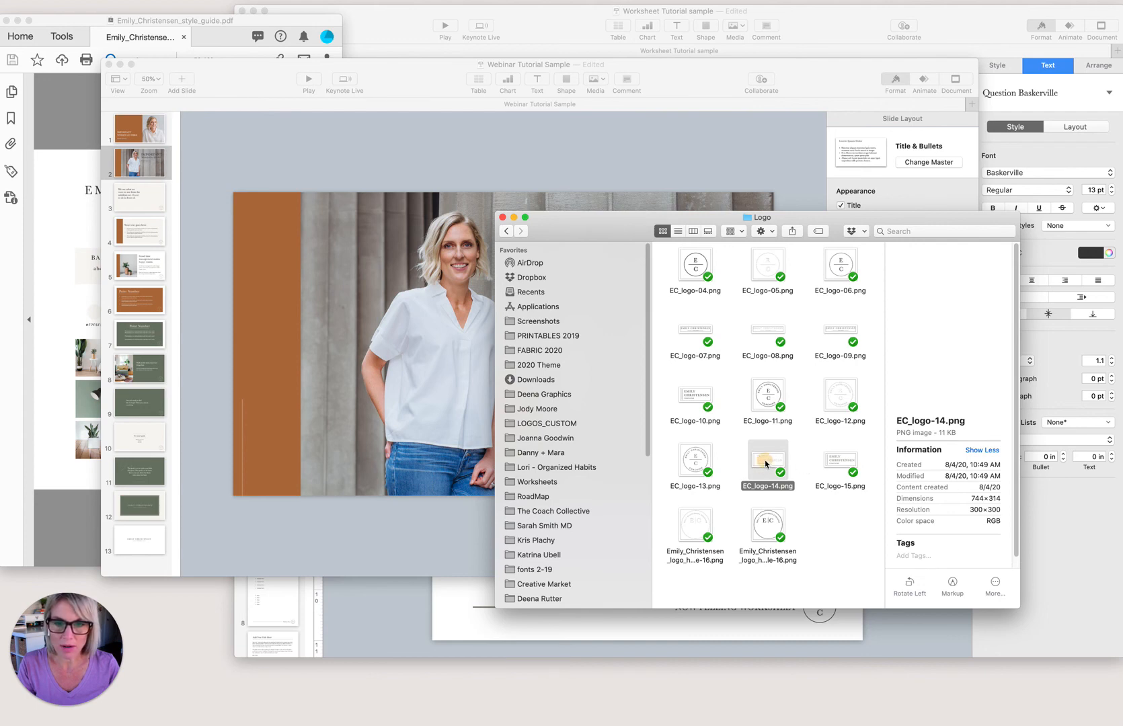
pyautogui.moveTo(762, 464); pyautogui.dragTo(397, 306)
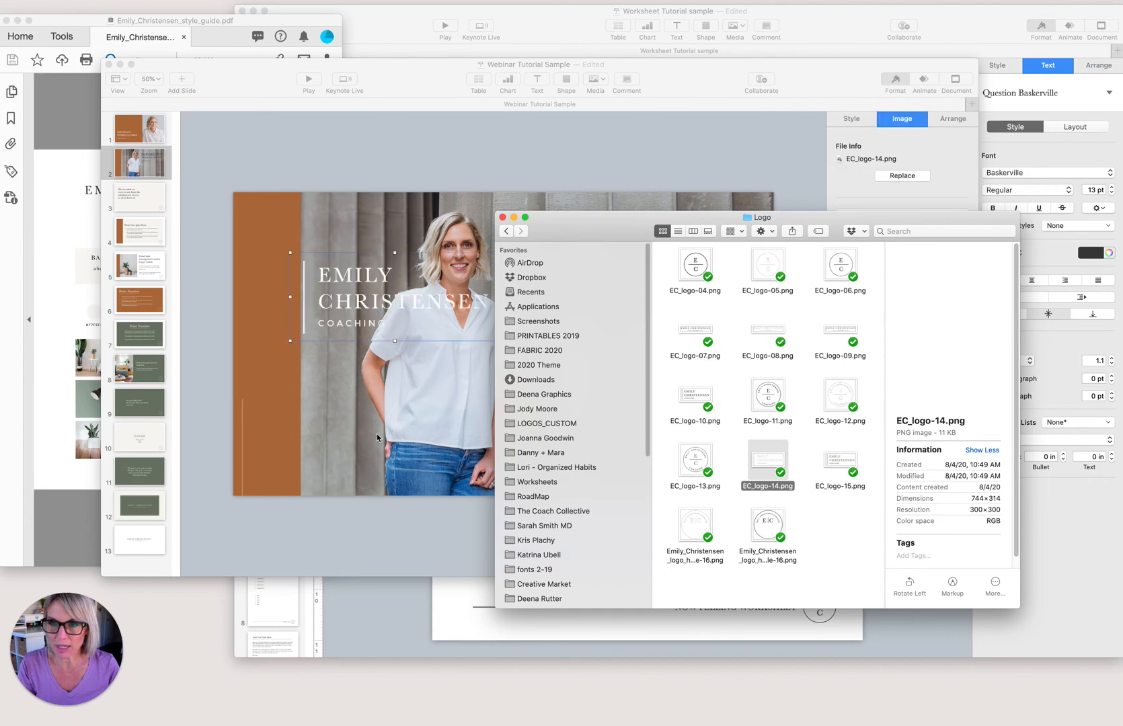
pyautogui.click(446, 158)
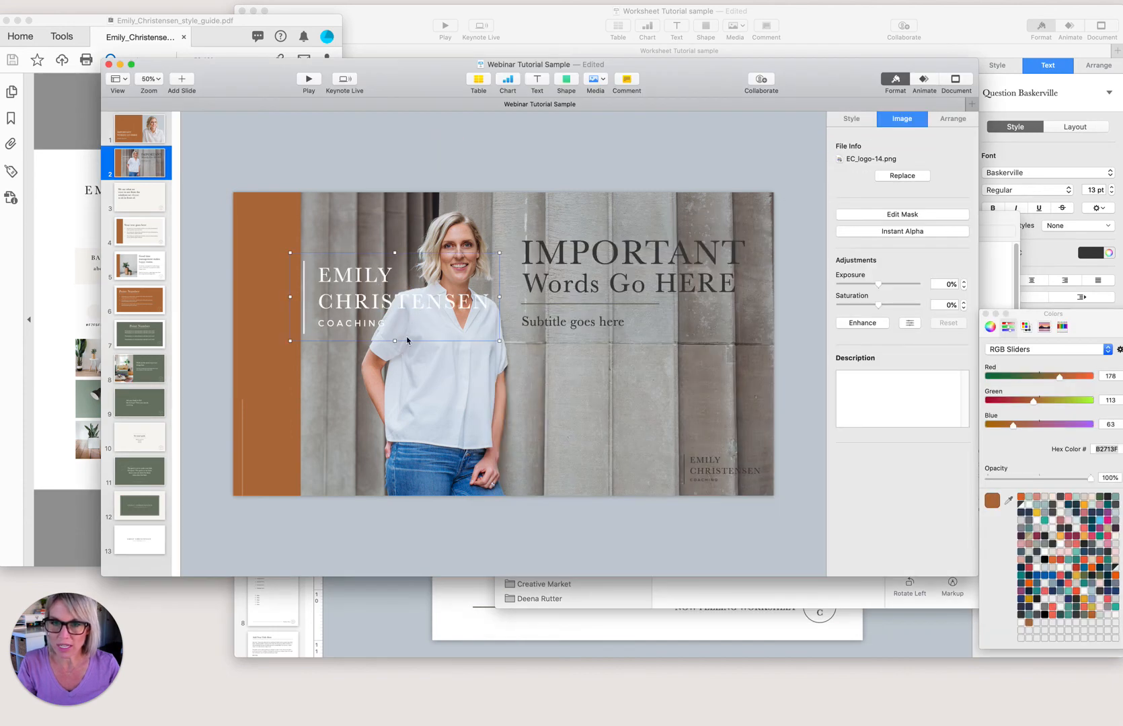
pyautogui.press('Delete')
# Place EC_logo-14.png on slide 2, shrink it and position it just above the dark logo in the photo's lower right.
pyautogui.click(710, 596)
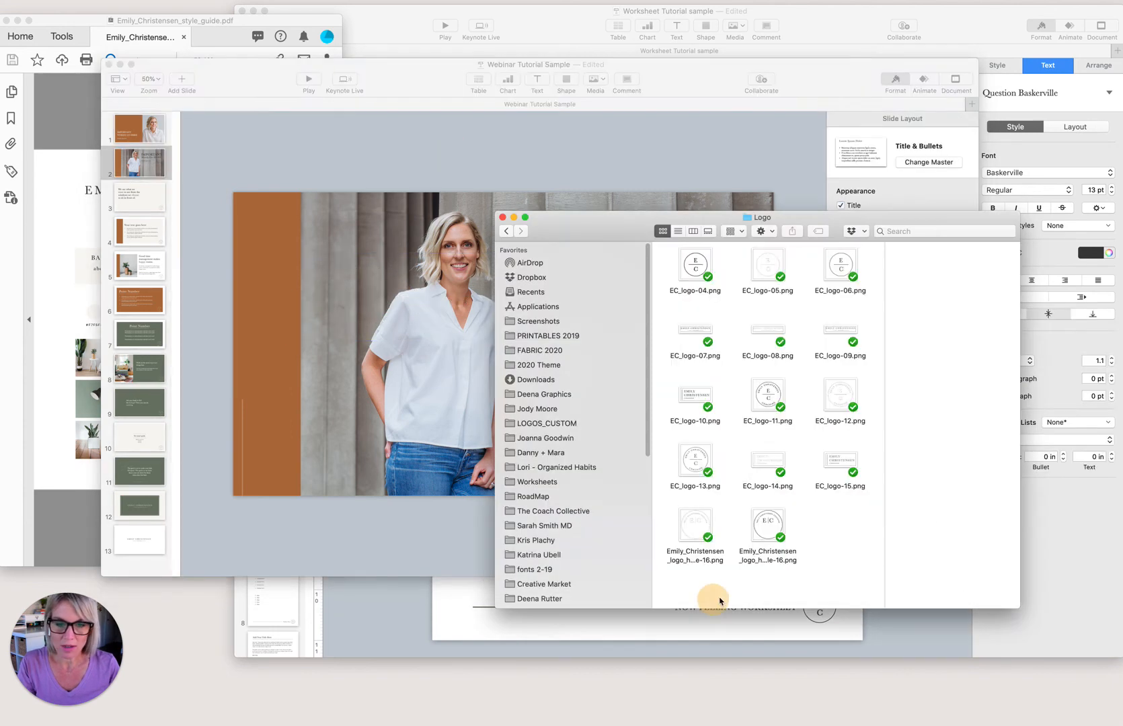
pyautogui.moveTo(769, 464); pyautogui.dragTo(489, 144)
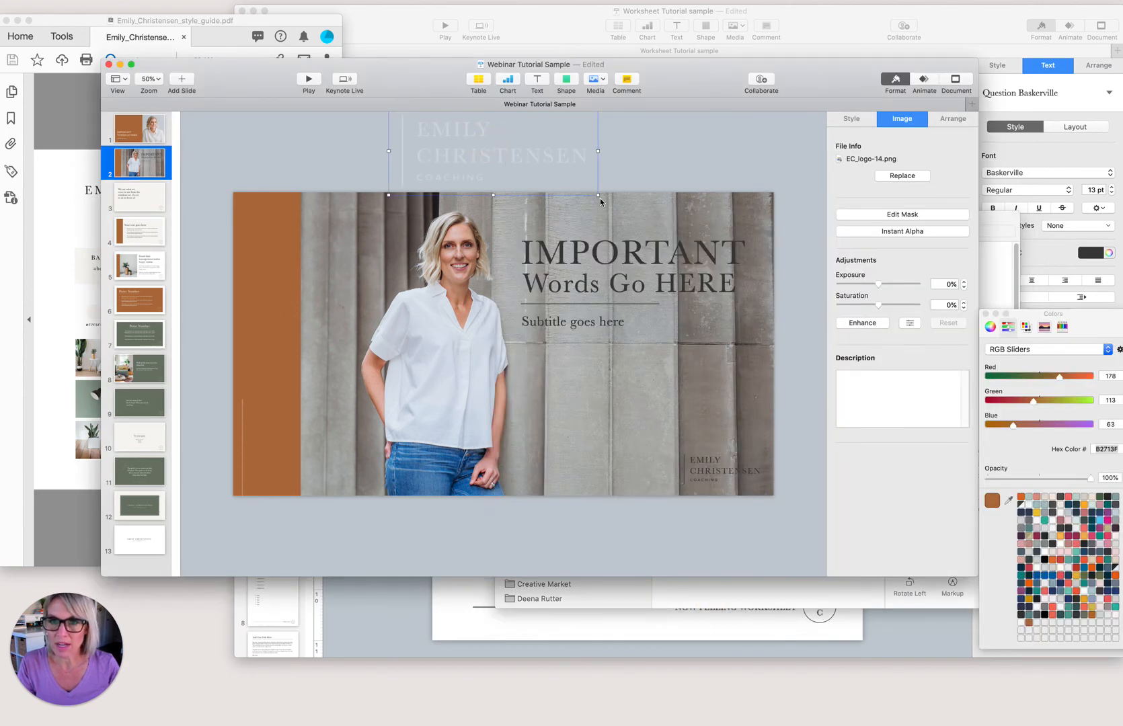
pyautogui.moveTo(598, 195); pyautogui.dragTo(678, 435)
pyautogui.click(453, 139)
pyautogui.click(468, 136)
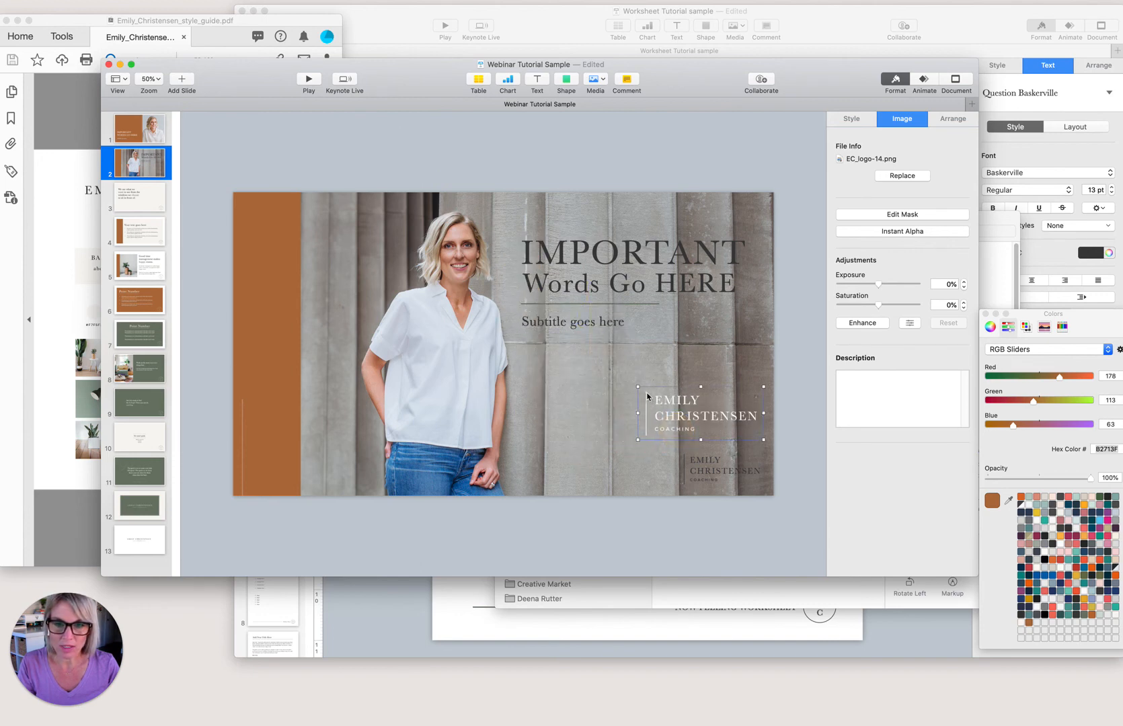
pyautogui.moveTo(637, 388); pyautogui.dragTo(707, 427)
pyautogui.click(668, 405)
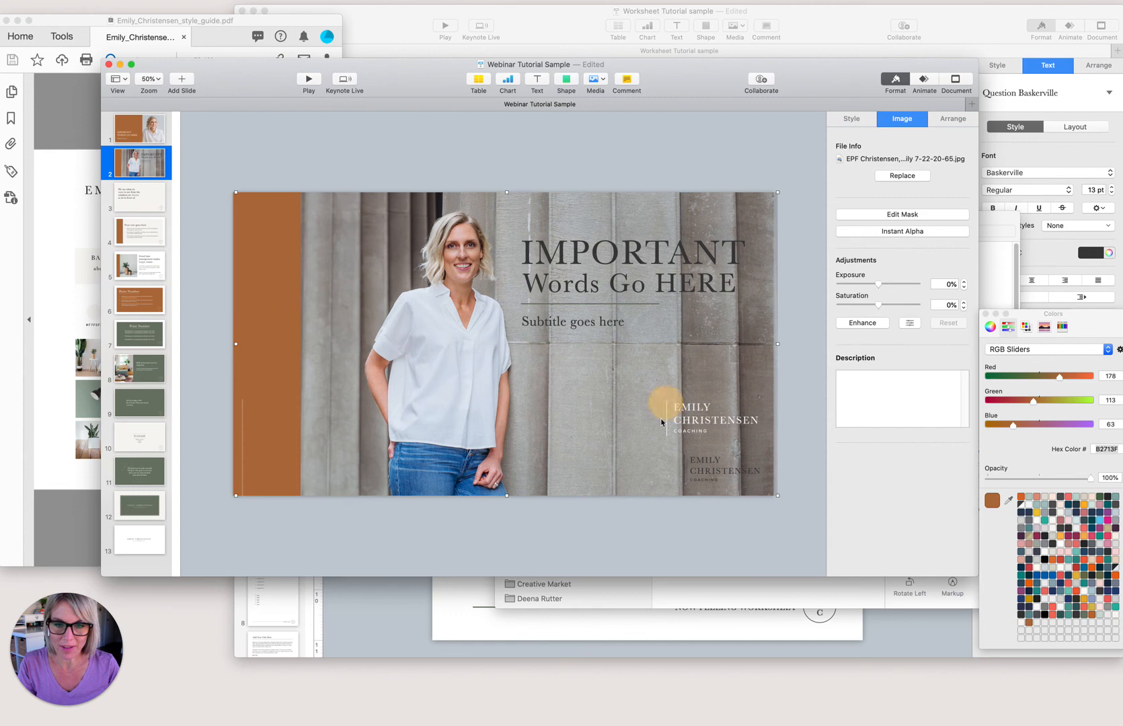
# Select only the dark logo EC_logo-10.png on slide 2, without the background photo, and delete it.
pyautogui.click(676, 434)
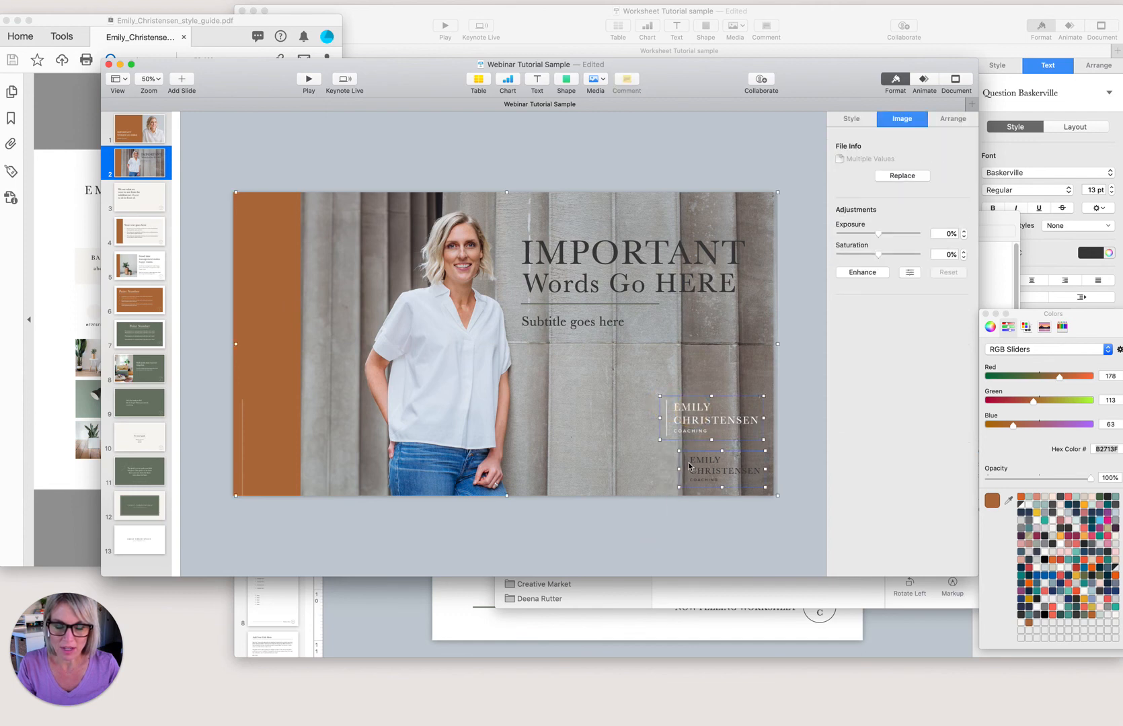
pyautogui.keyDown('shift'); pyautogui.click(683, 471); pyautogui.keyUp('shift')
pyautogui.click(657, 528)
pyautogui.click(683, 471)
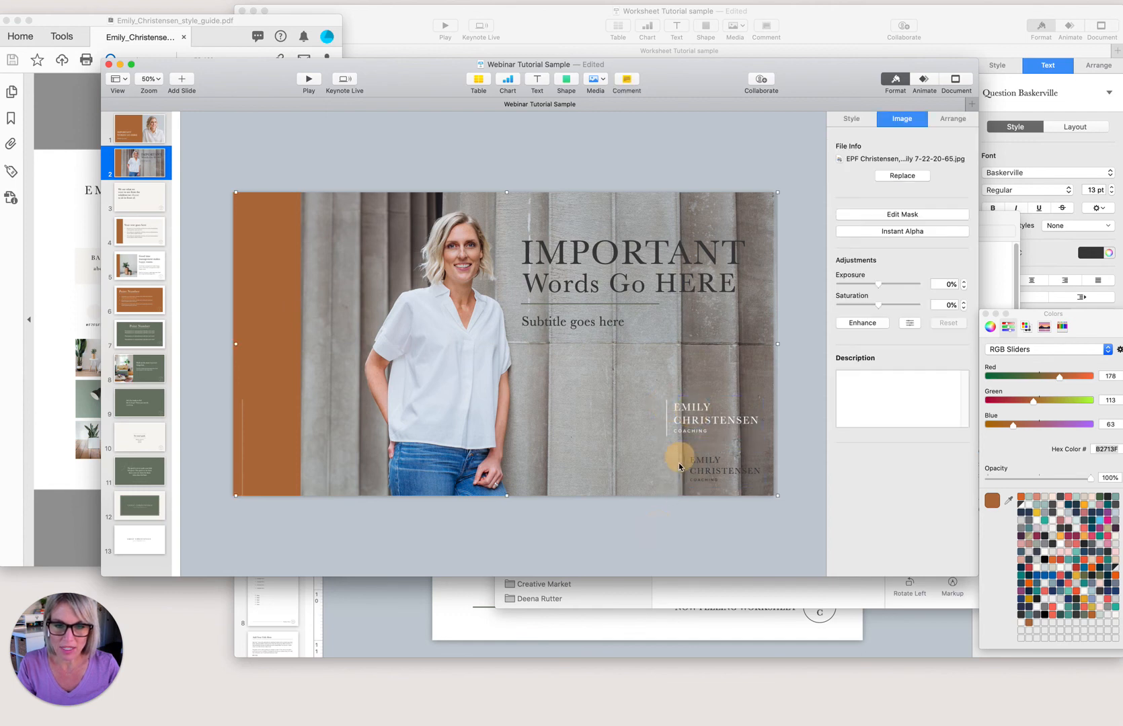
pyautogui.click(688, 526)
pyautogui.click(707, 473)
pyautogui.keyDown('shift'); pyautogui.click(700, 472); pyautogui.keyUp('shift')
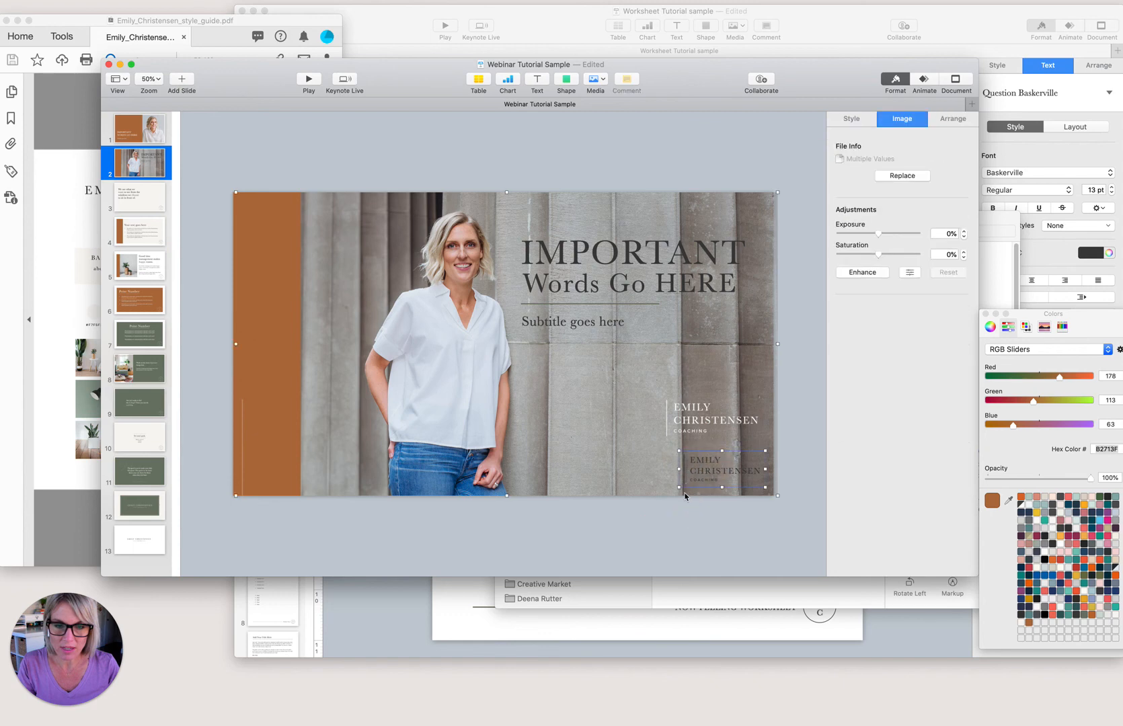
pyautogui.keyDown('shift'); pyautogui.click(644, 495); pyautogui.keyUp('shift')
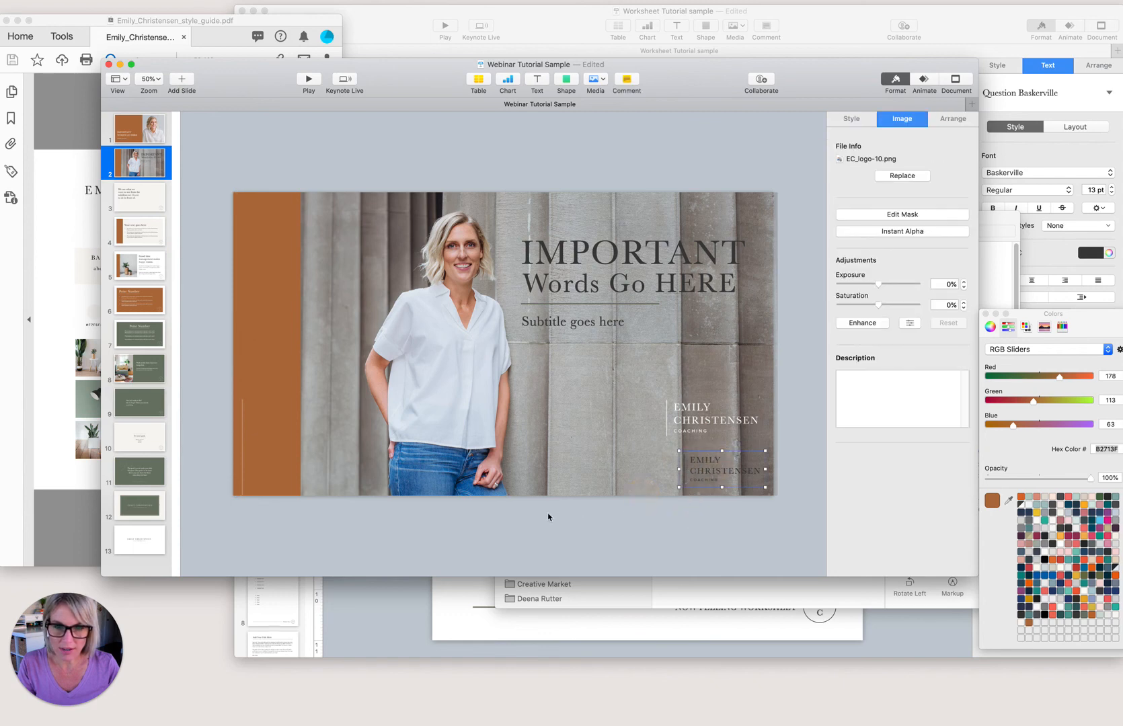
pyautogui.press('Delete')
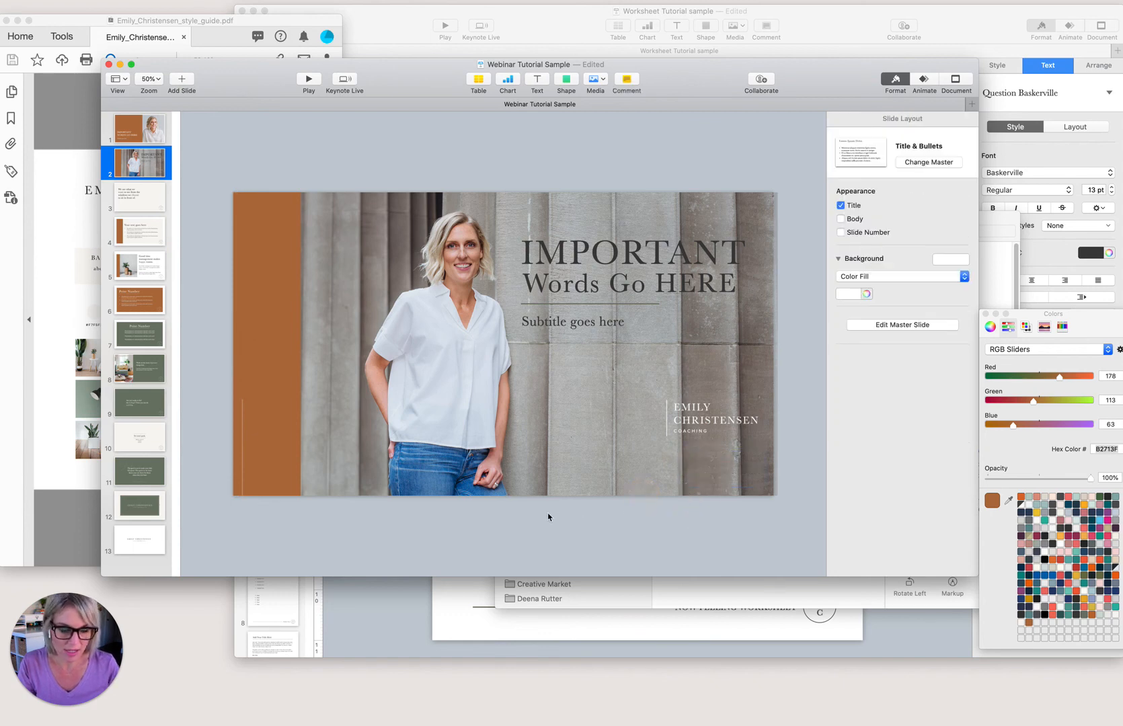
# Select only the white logo on slide 2 and nudge it down and slightly left into the photo's lower right corner.
pyautogui.click(681, 376)
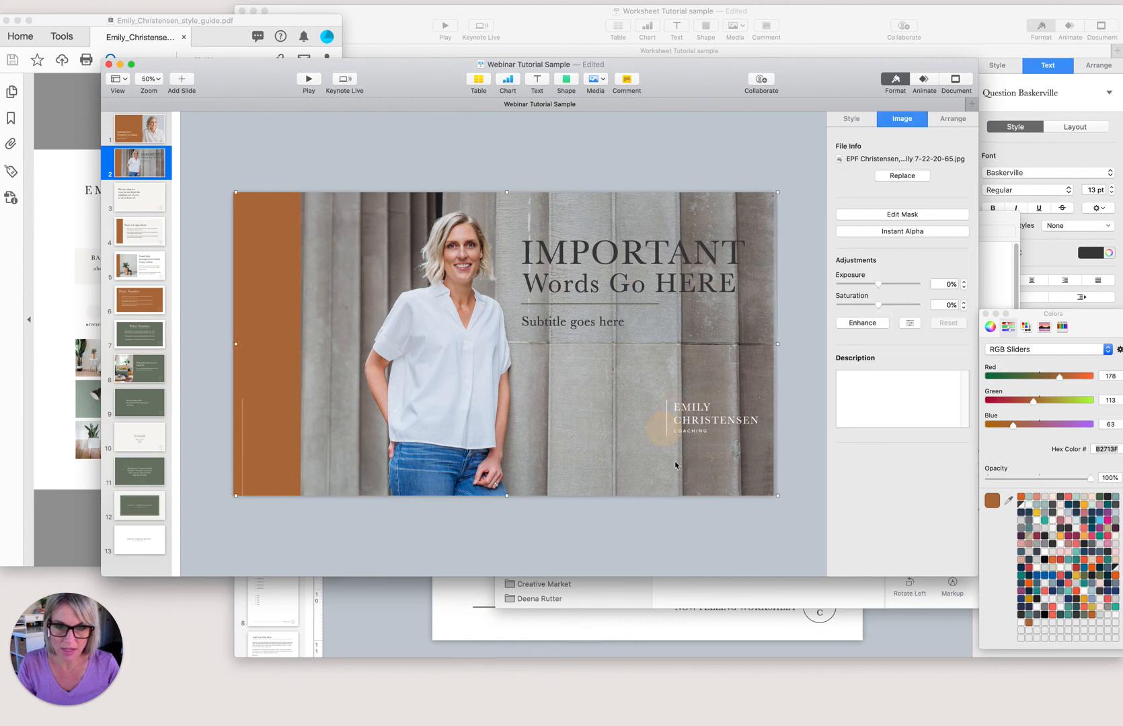
pyautogui.click(659, 543)
pyautogui.moveTo(656, 538); pyautogui.dragTo(698, 427)
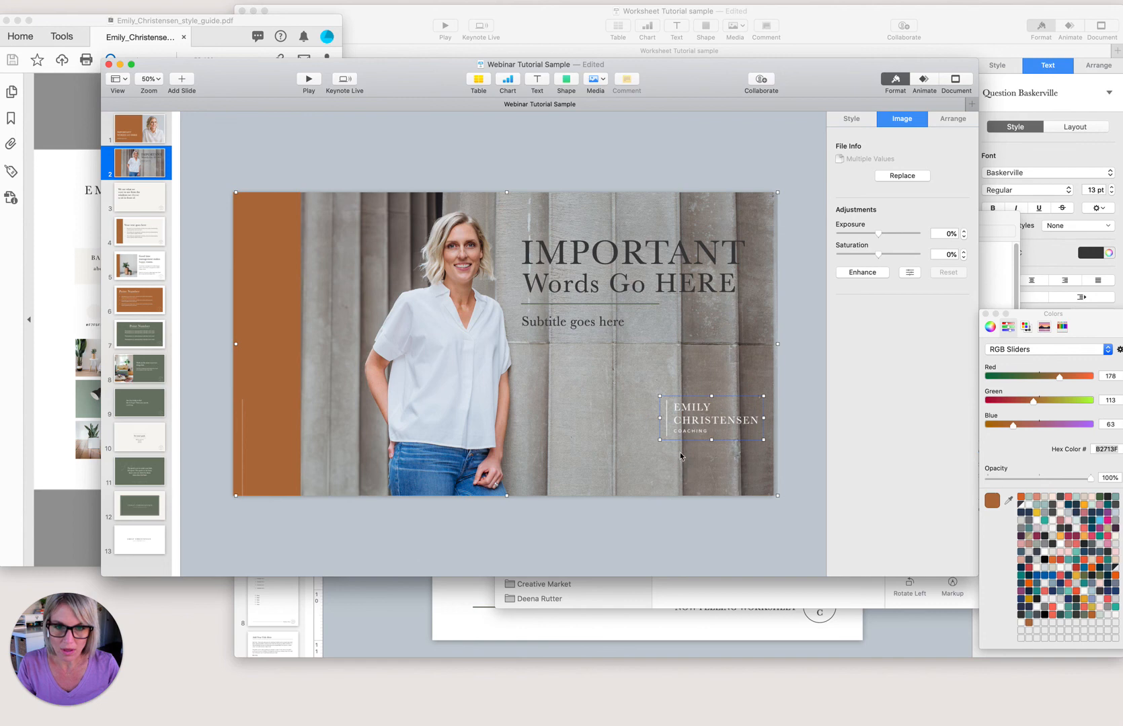
pyautogui.keyDown('super'); pyautogui.click(544, 493); pyautogui.keyUp('super')
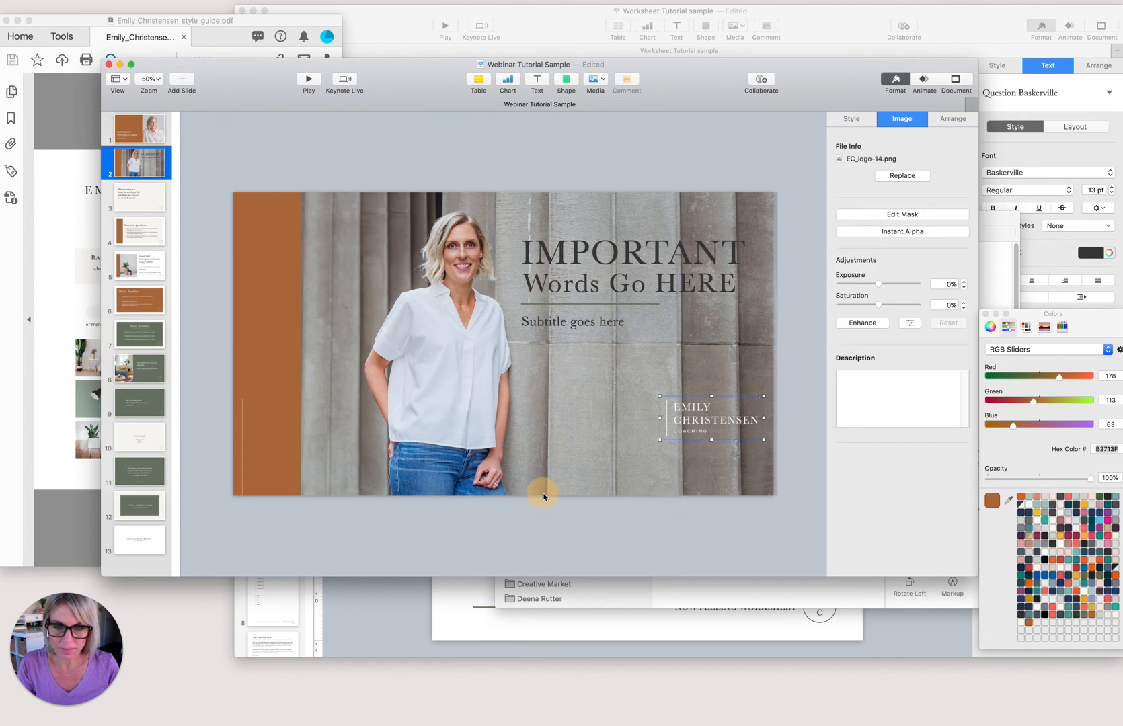
pyautogui.click(679, 421)
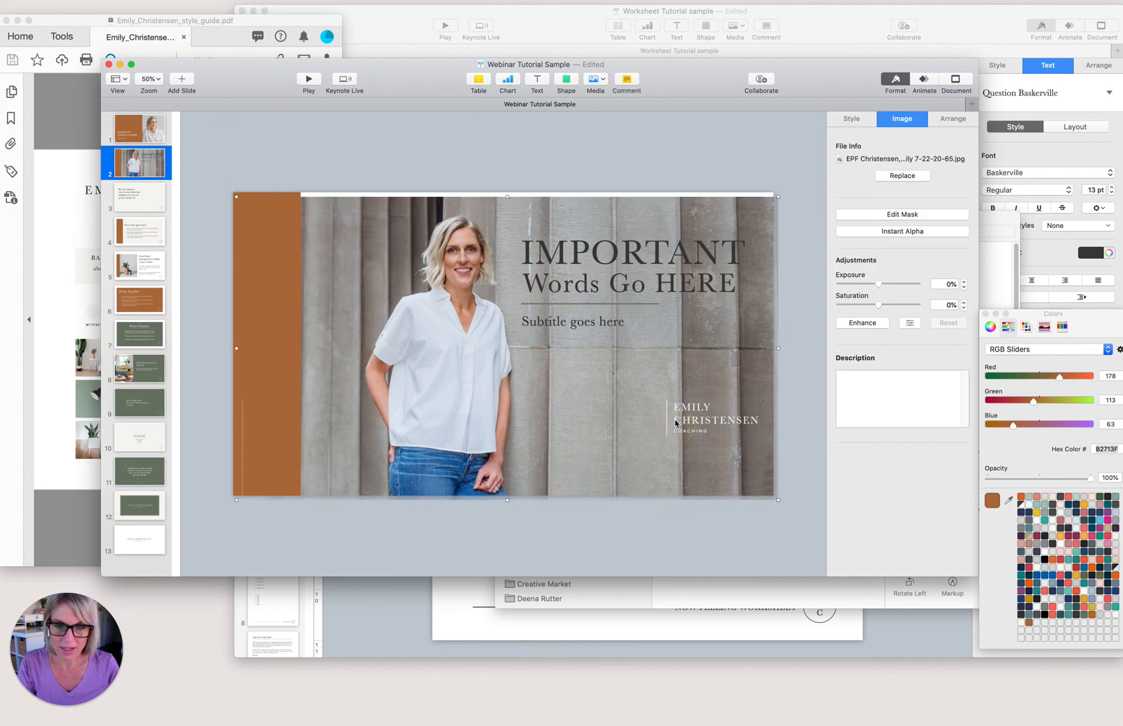
pyautogui.click(676, 423)
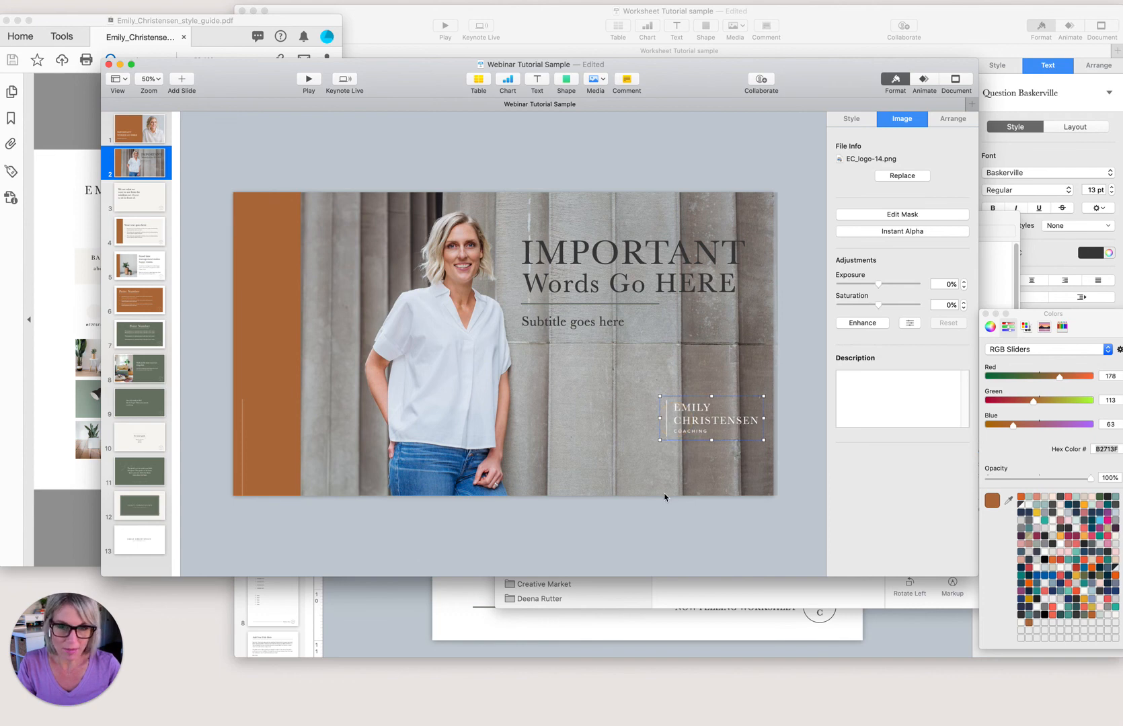
pyautogui.press('Down')
pyautogui.press('Down')
pyautogui.press('Down')
pyautogui.press('Down')
pyautogui.press('Down')
pyautogui.press('Down')
pyautogui.press('Down')
pyautogui.press('Down')
pyautogui.press('Down')
pyautogui.press('Down')
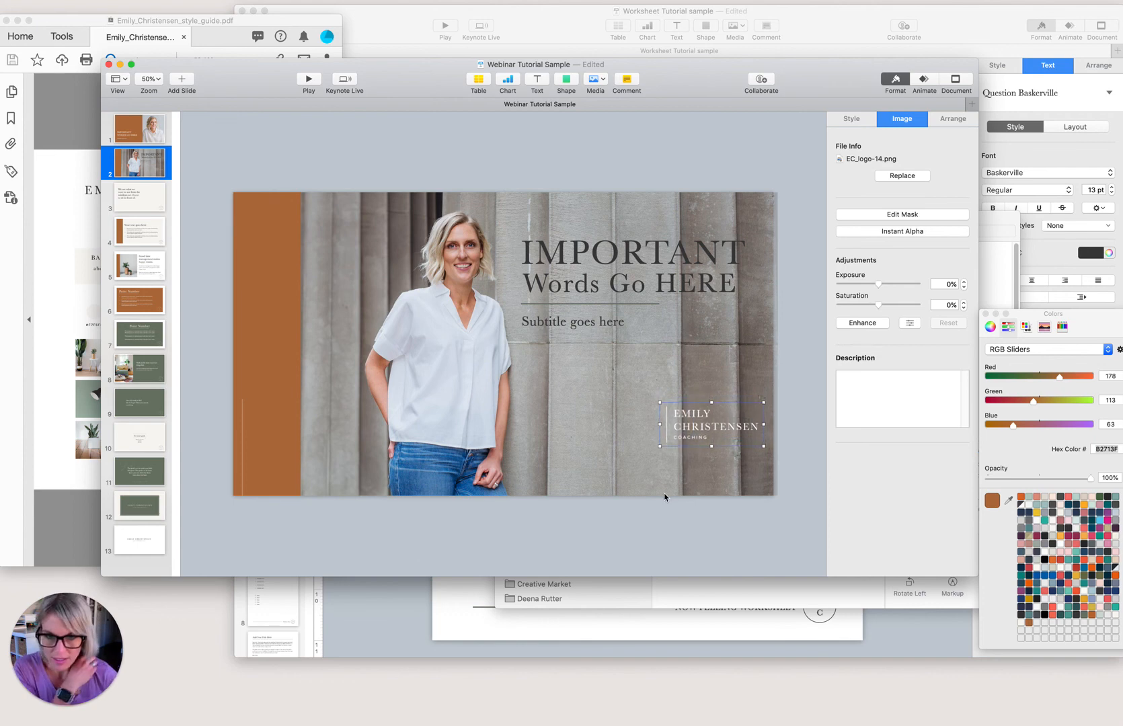
pyautogui.press('Down')
pyautogui.press('Down')
pyautogui.press('Down')
pyautogui.press('Down')
pyautogui.press('Down')
pyautogui.press('Down')
pyautogui.press('Down')
pyautogui.press('Down')
pyautogui.press('Down')
pyautogui.press('Down')
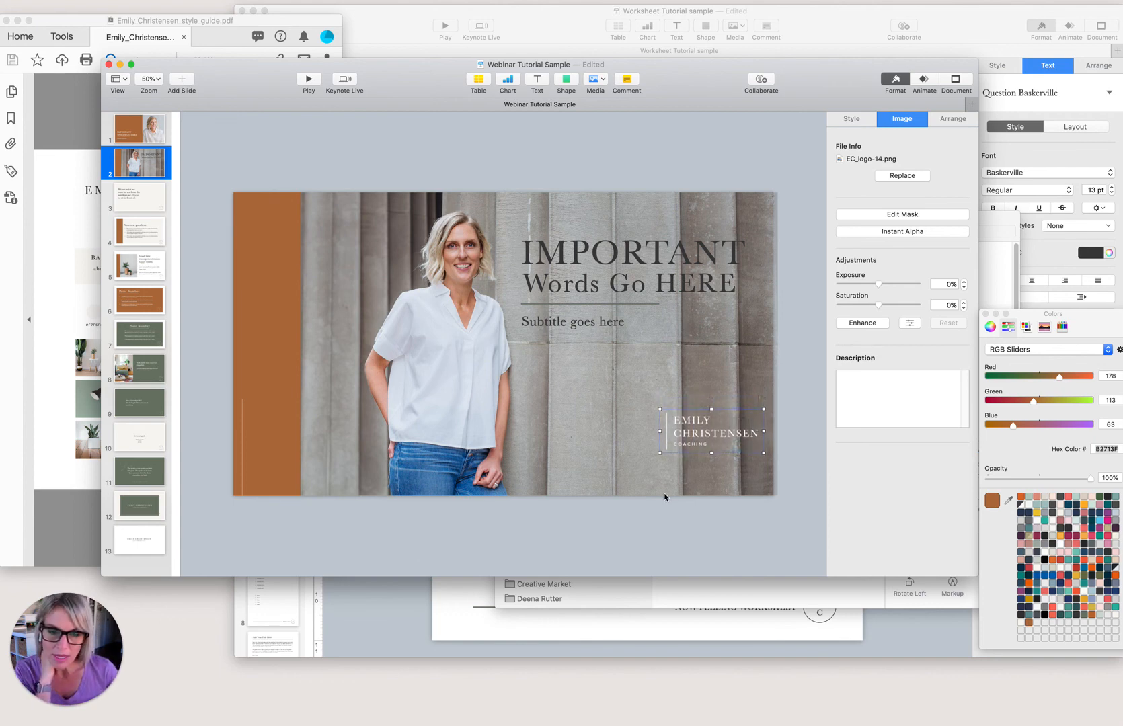
pyautogui.press('Down')
pyautogui.press('Down')
pyautogui.press('Down')
pyautogui.press('Down')
pyautogui.press('Down')
pyautogui.press('Down')
pyautogui.press('Down')
pyautogui.press('Down')
pyautogui.press('Down')
pyautogui.press('Down')
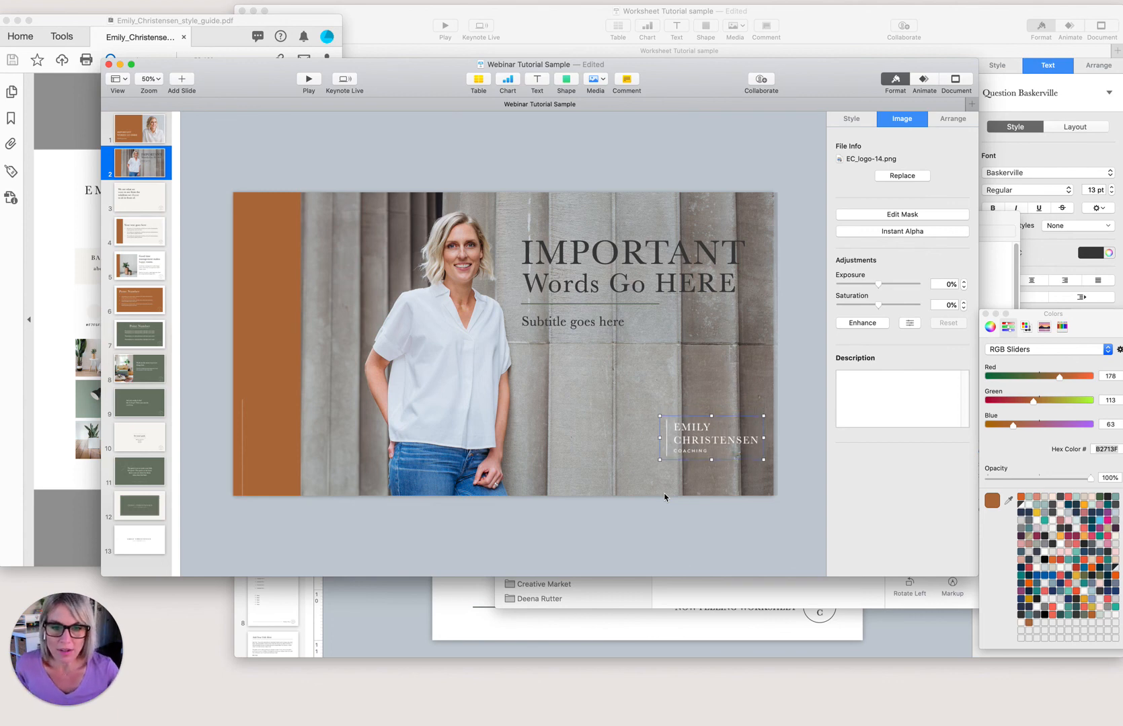
pyautogui.press('Down')
pyautogui.press('Down')
pyautogui.press('Down')
pyautogui.press('Down')
pyautogui.press('Down')
pyautogui.press('Down')
pyautogui.press('Down')
pyautogui.press('Down')
pyautogui.press('Down')
pyautogui.press('Down')
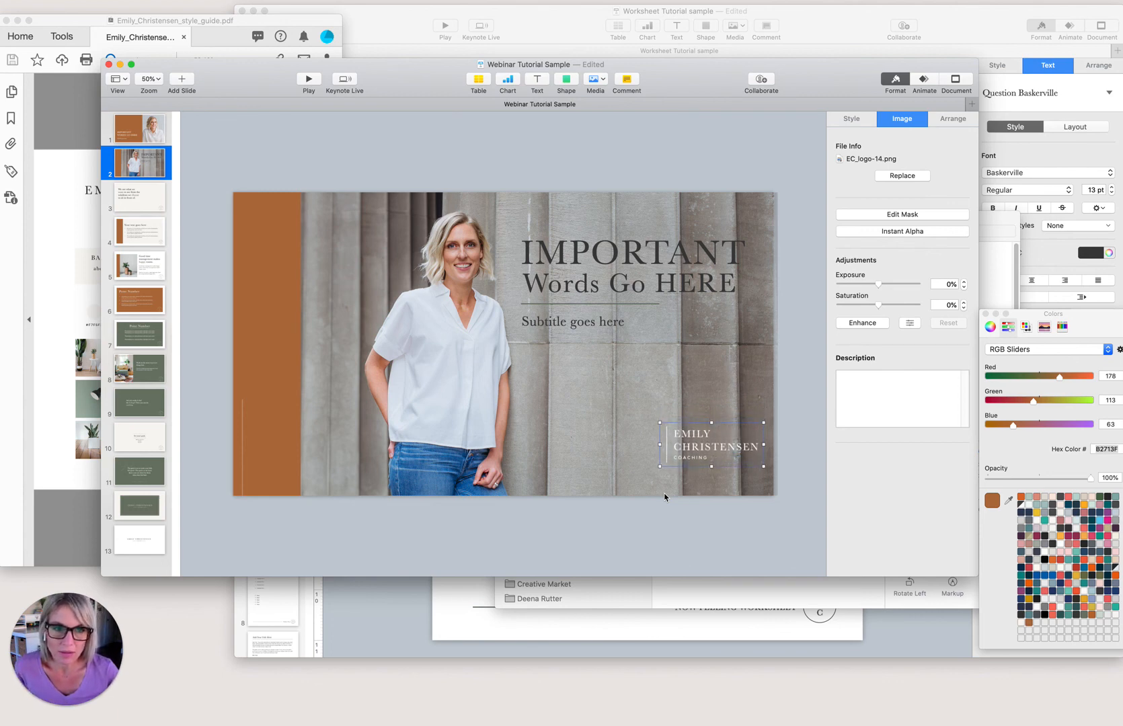
pyautogui.press('Down')
pyautogui.press('Down')
pyautogui.press('Down')
pyautogui.press('Down')
pyautogui.press('Down')
pyautogui.press('Down')
pyautogui.press('Down')
pyautogui.press('Down')
pyautogui.press('Down')
pyautogui.press('Down')
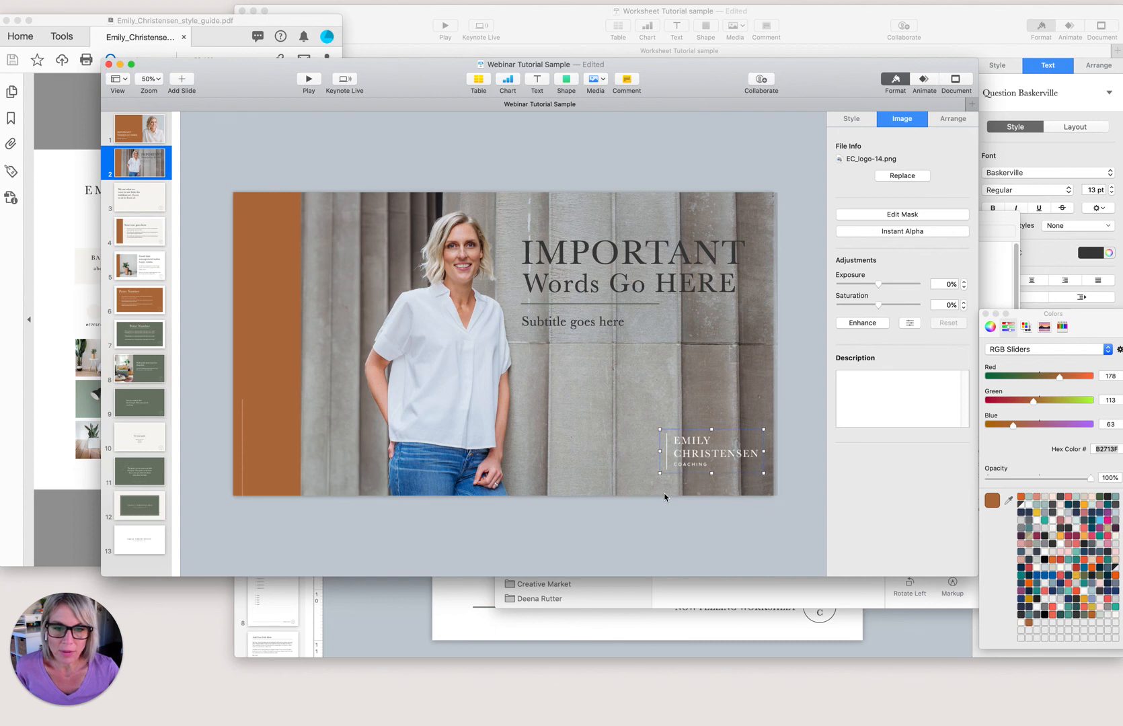
pyautogui.press('Down')
pyautogui.press('Down')
pyautogui.press('Down')
pyautogui.press('Down')
pyautogui.press('Down')
pyautogui.press('Down')
pyautogui.press('Down')
pyautogui.press('Down')
pyautogui.press('Down')
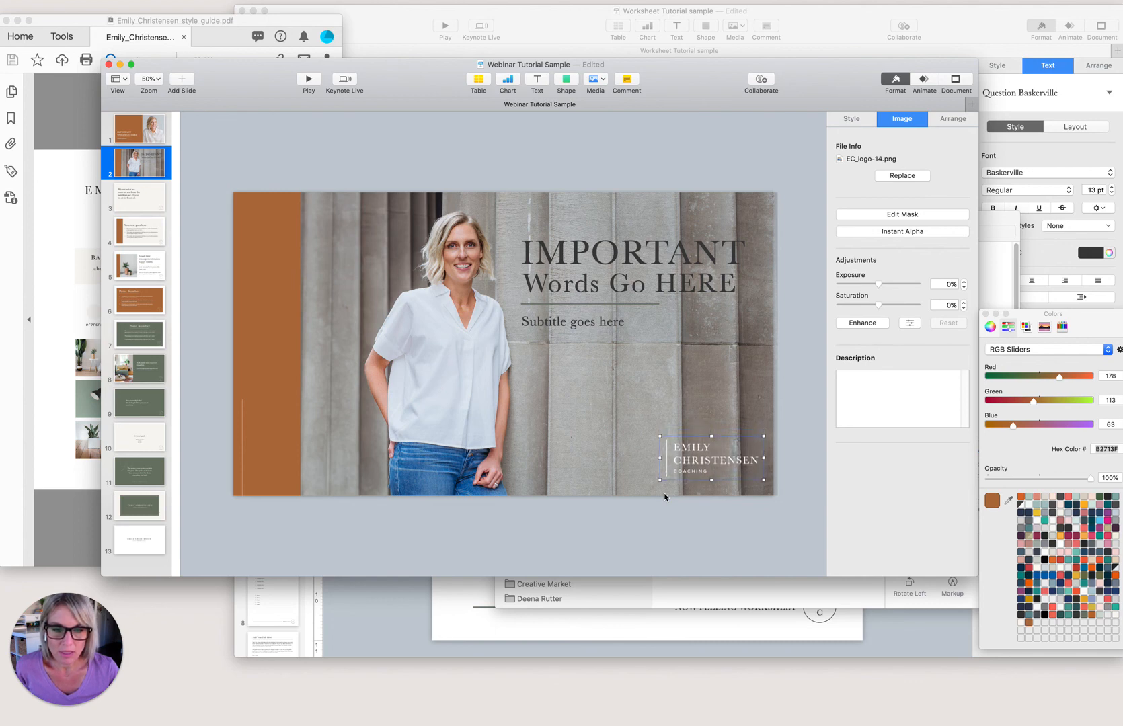
pyautogui.press('Down')
pyautogui.press('Down')
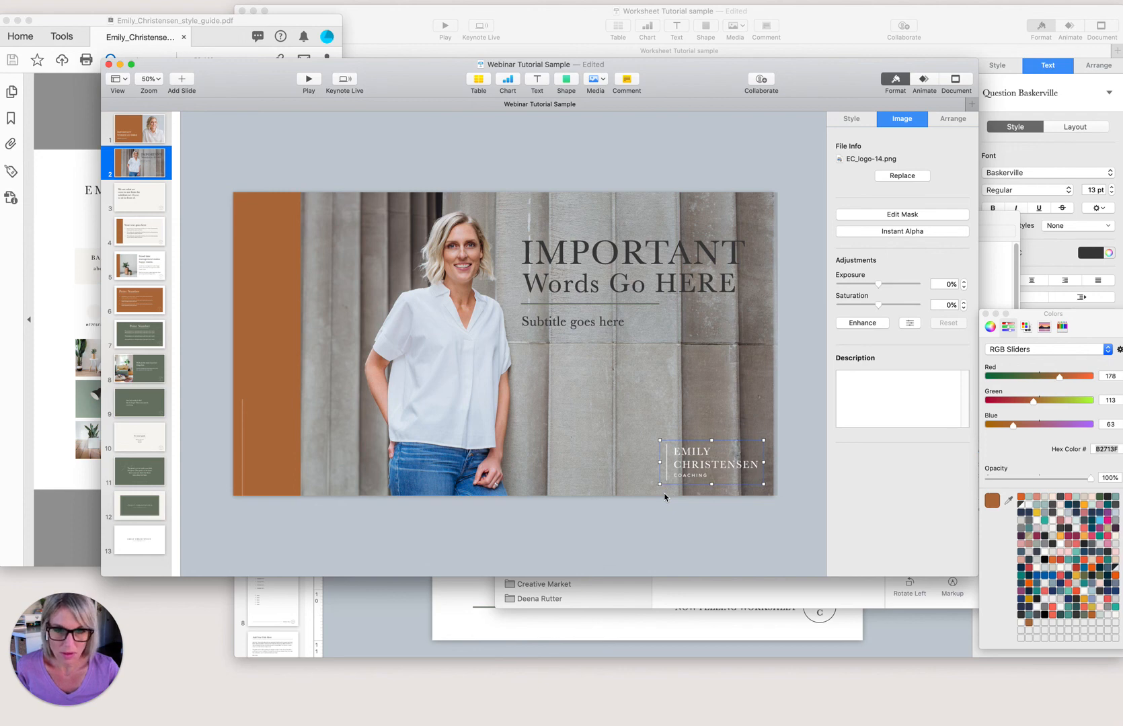
pyautogui.press('Left')
pyautogui.press('Down')
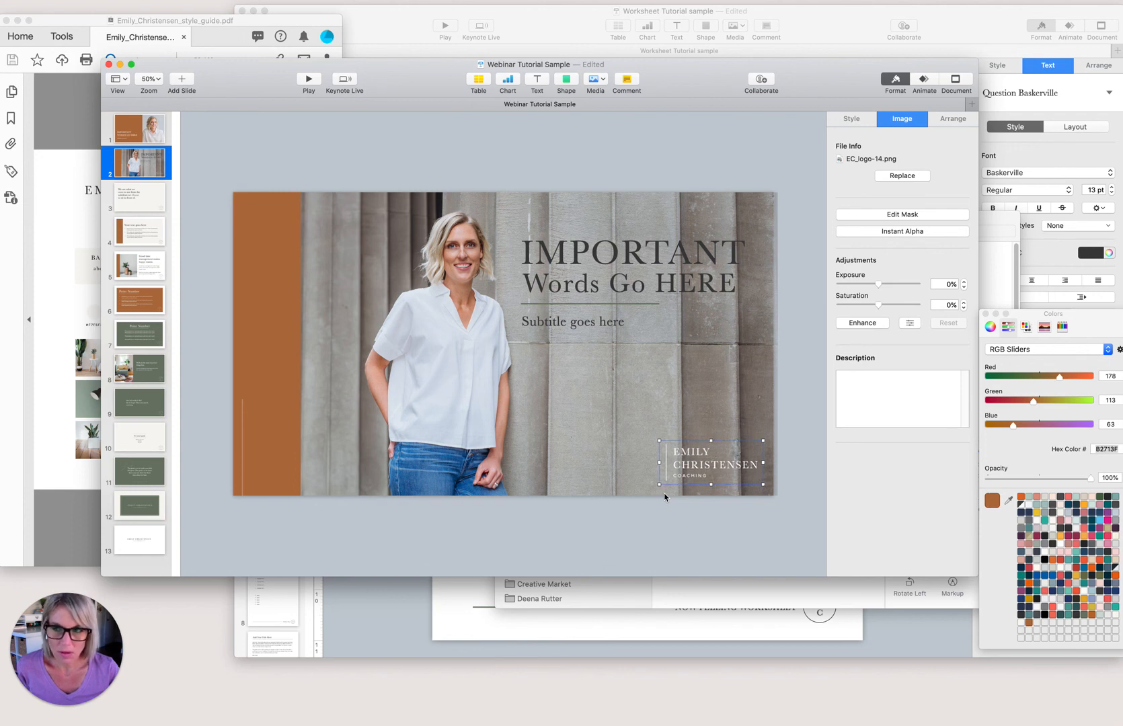
pyautogui.click(409, 135)
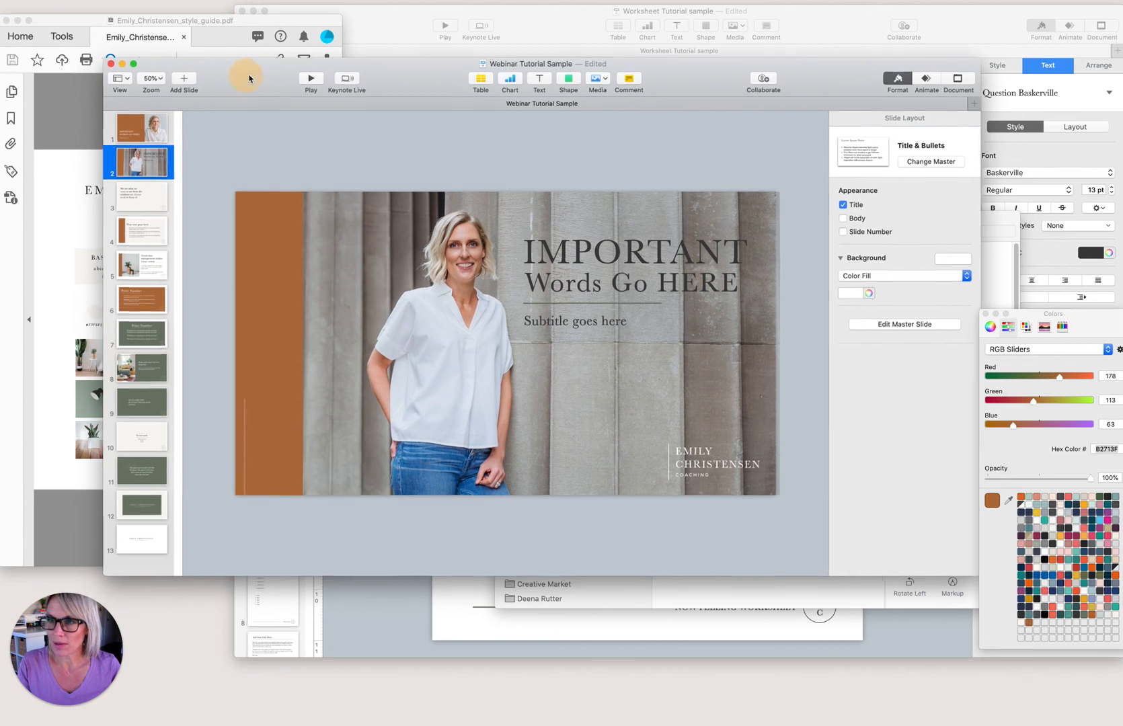
# Duplicate slide 3, the quote slide with the round logo.
pyautogui.moveTo(243, 72); pyautogui.dragTo(252, 68)
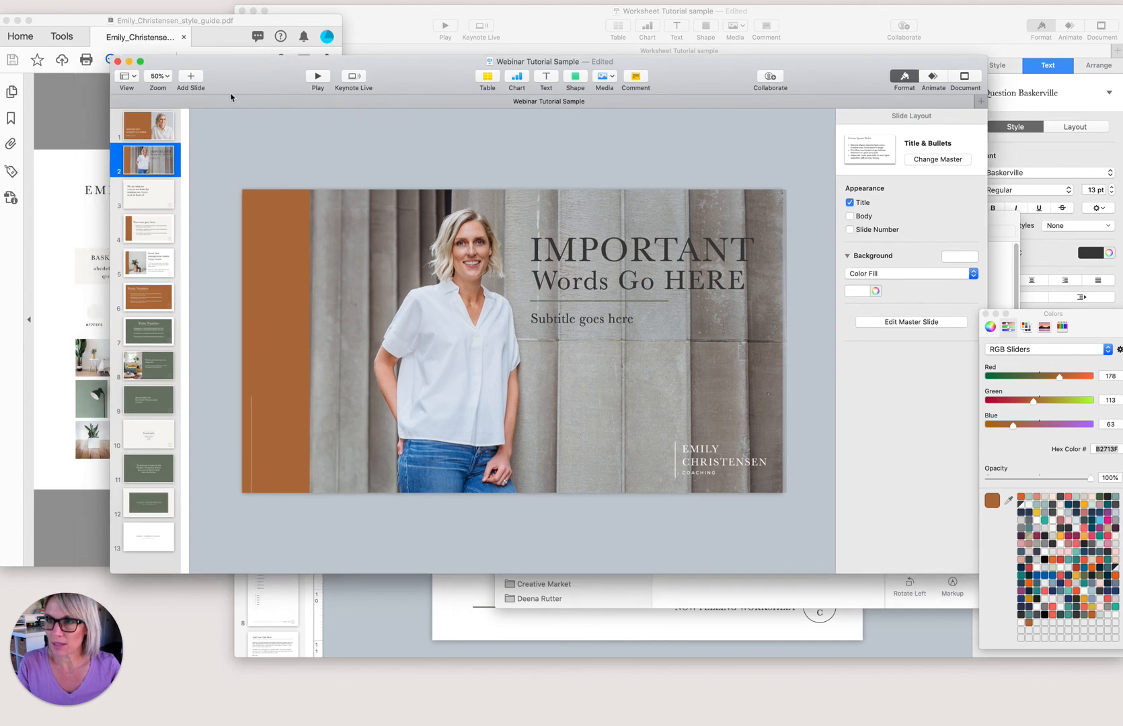
pyautogui.click(160, 207)
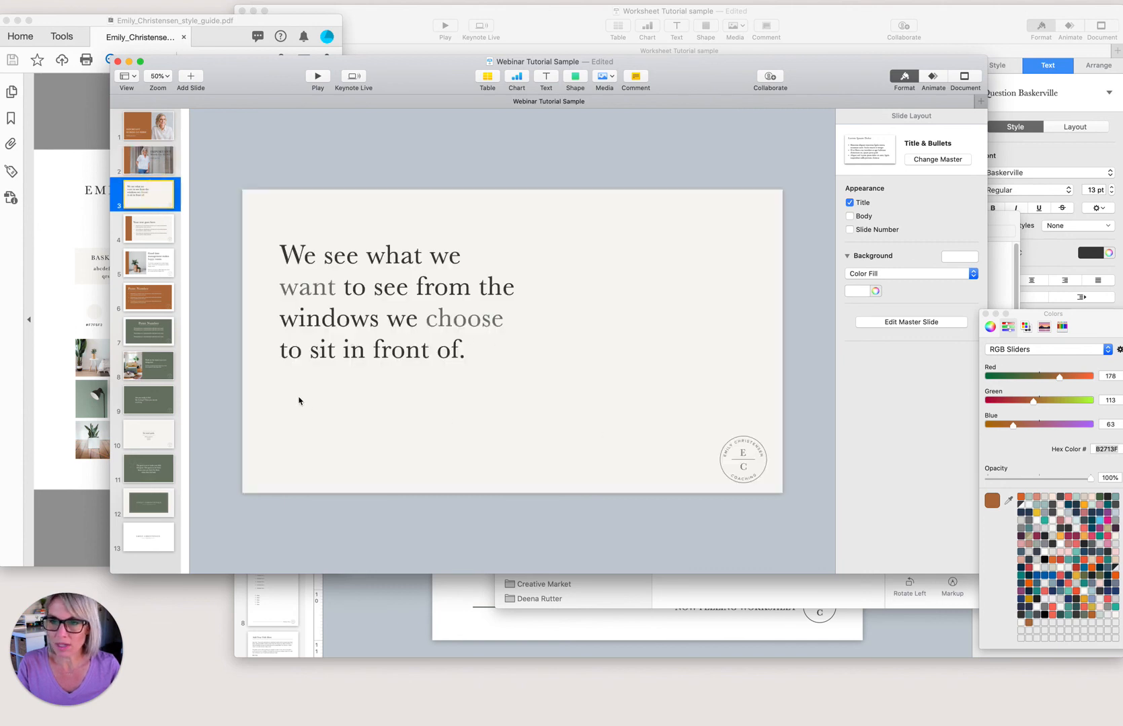
pyautogui.rightClick(152, 201)
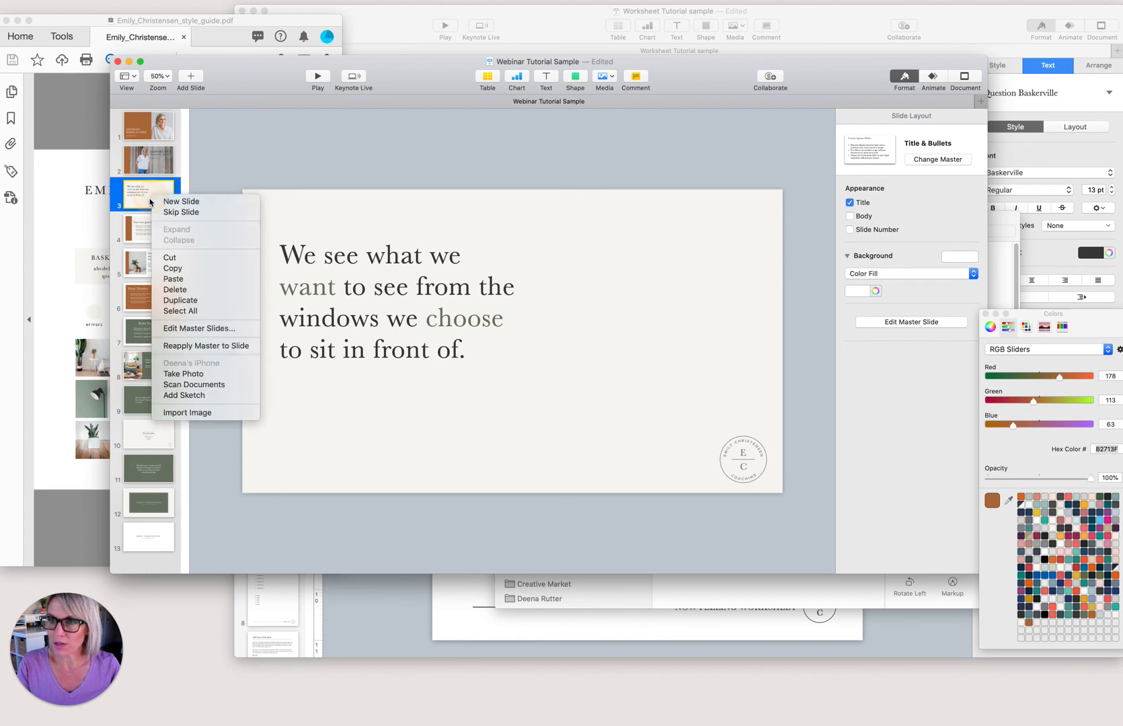
pyautogui.click(178, 301)
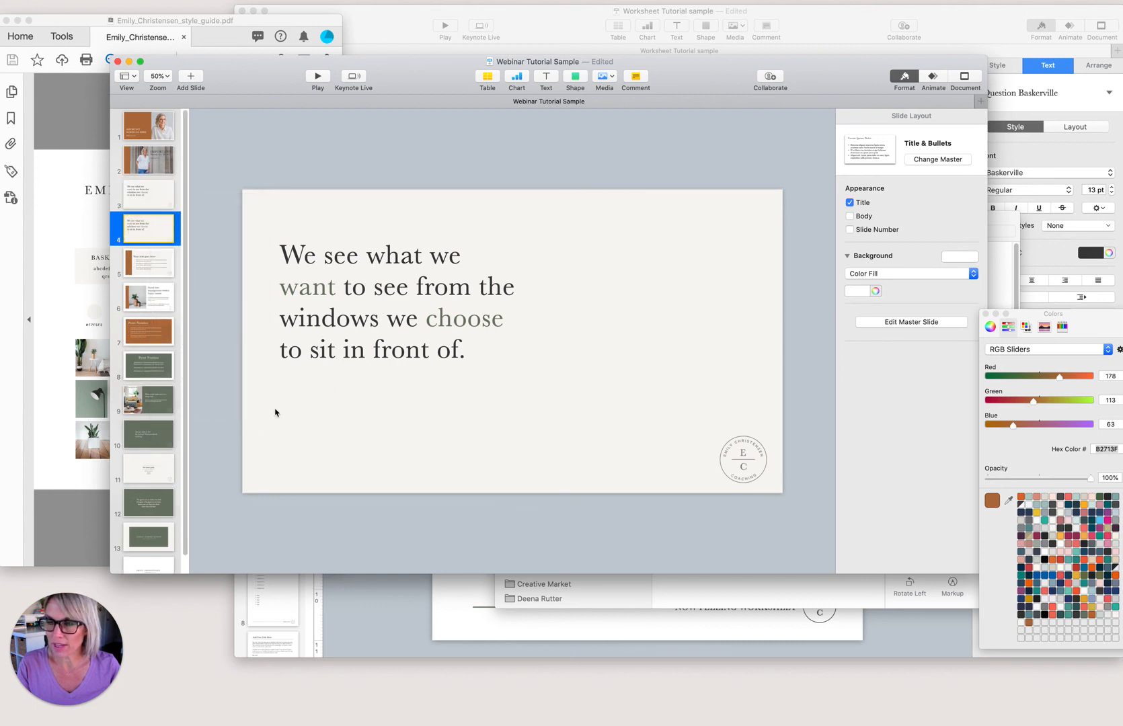
# Duplicate slide 5, the bulleted text slide with the rust vertical bar, and check the copy's bullet text box.
pyautogui.click(297, 287)
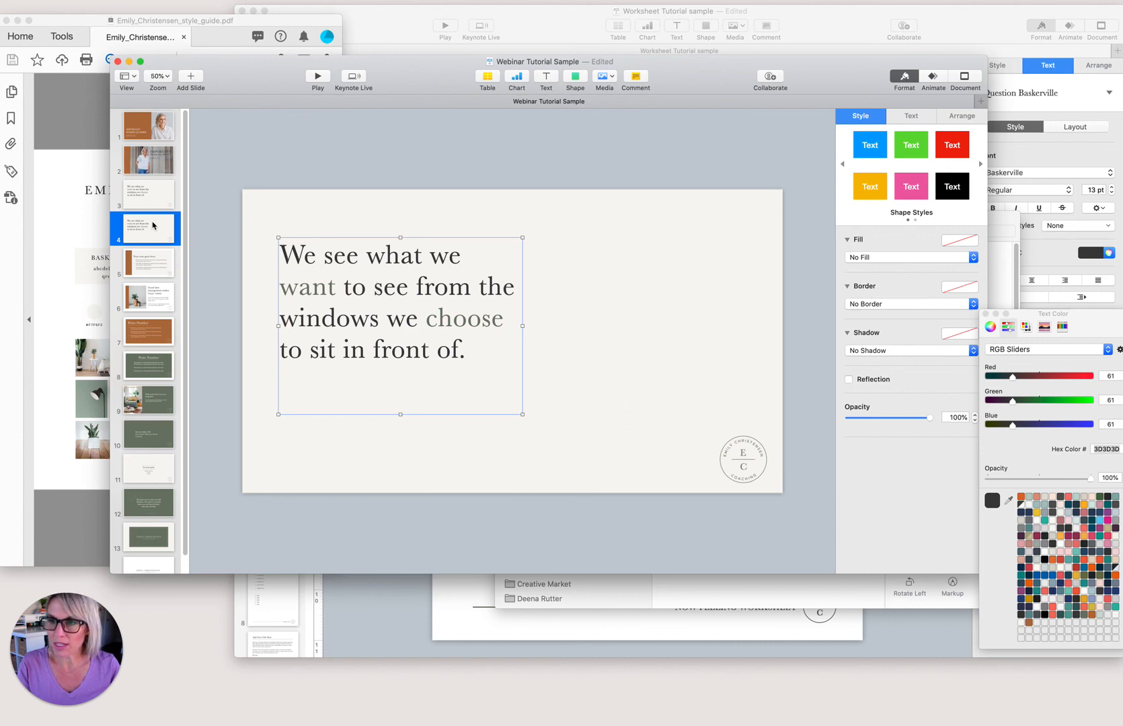
pyautogui.click(154, 269)
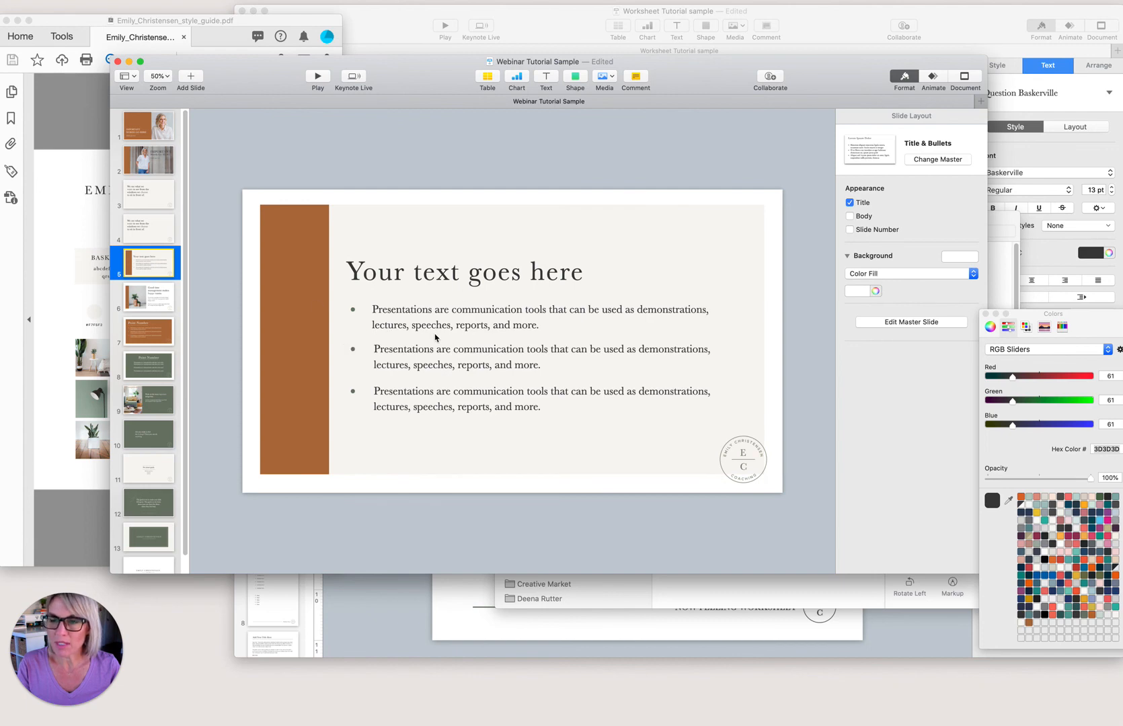
pyautogui.click(410, 272)
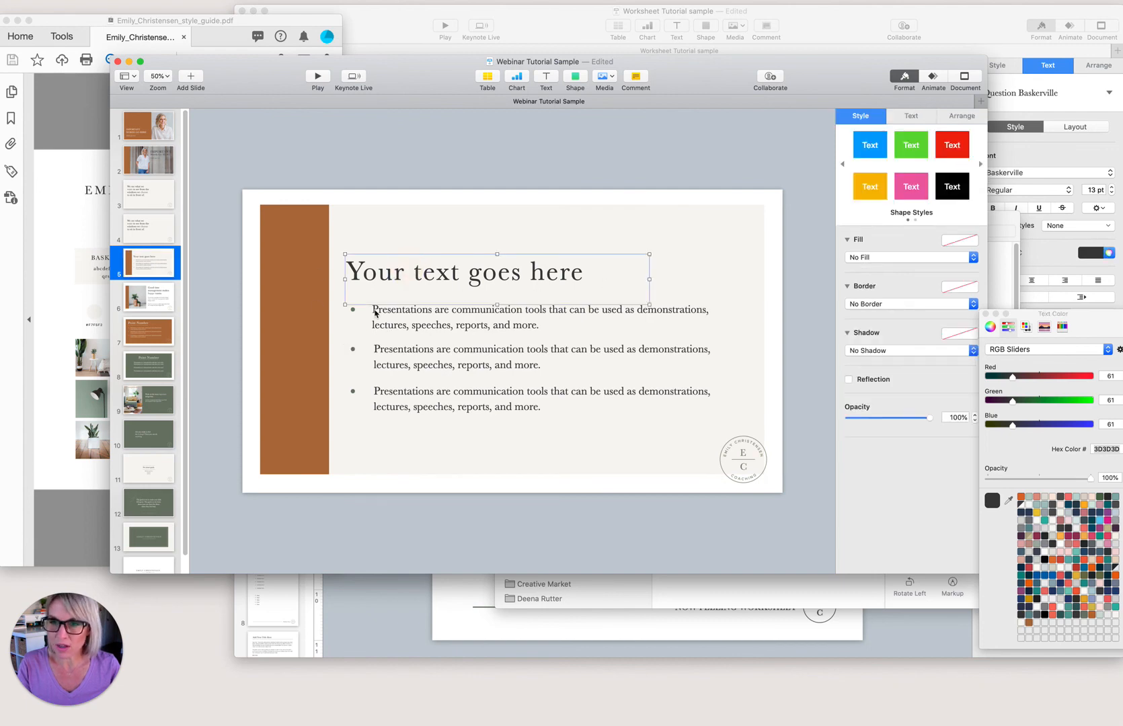
pyautogui.rightClick(151, 266)
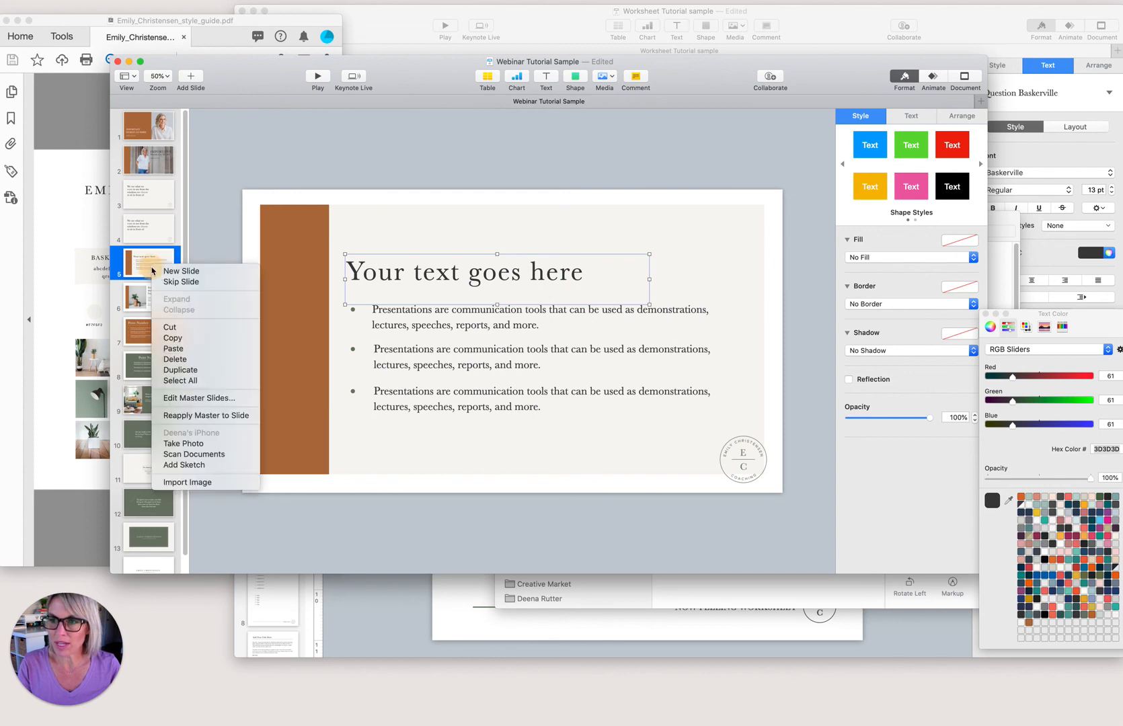
pyautogui.click(178, 370)
pyautogui.click(397, 316)
pyautogui.click(380, 330)
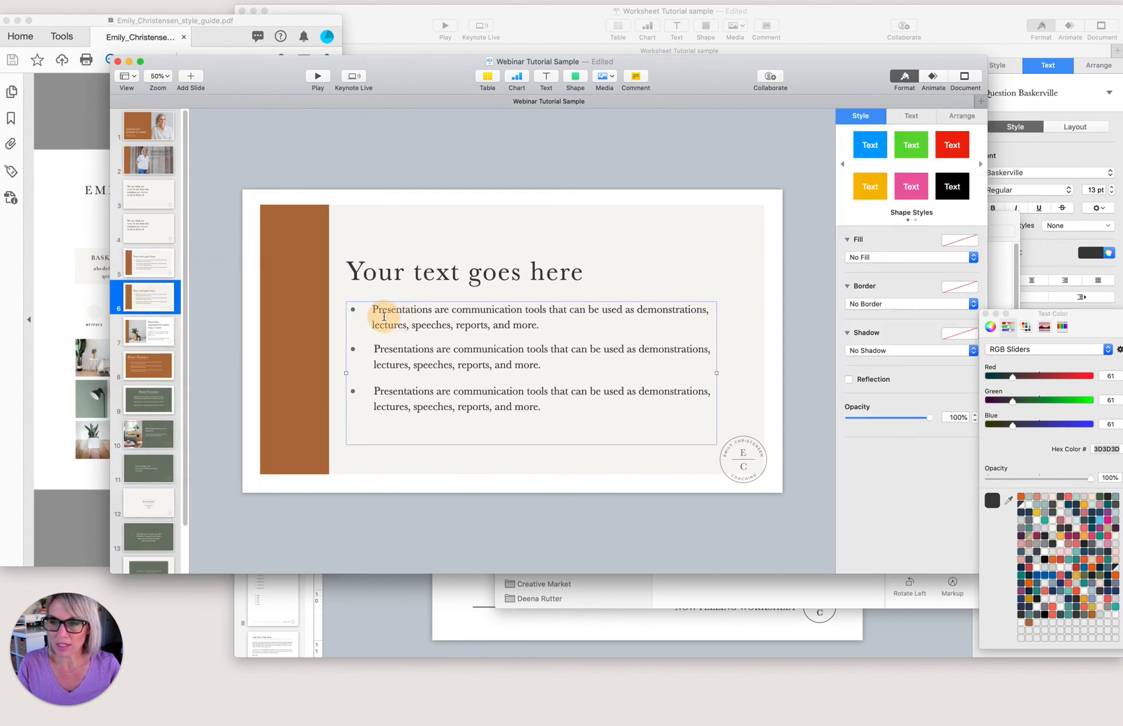
pyautogui.click(393, 168)
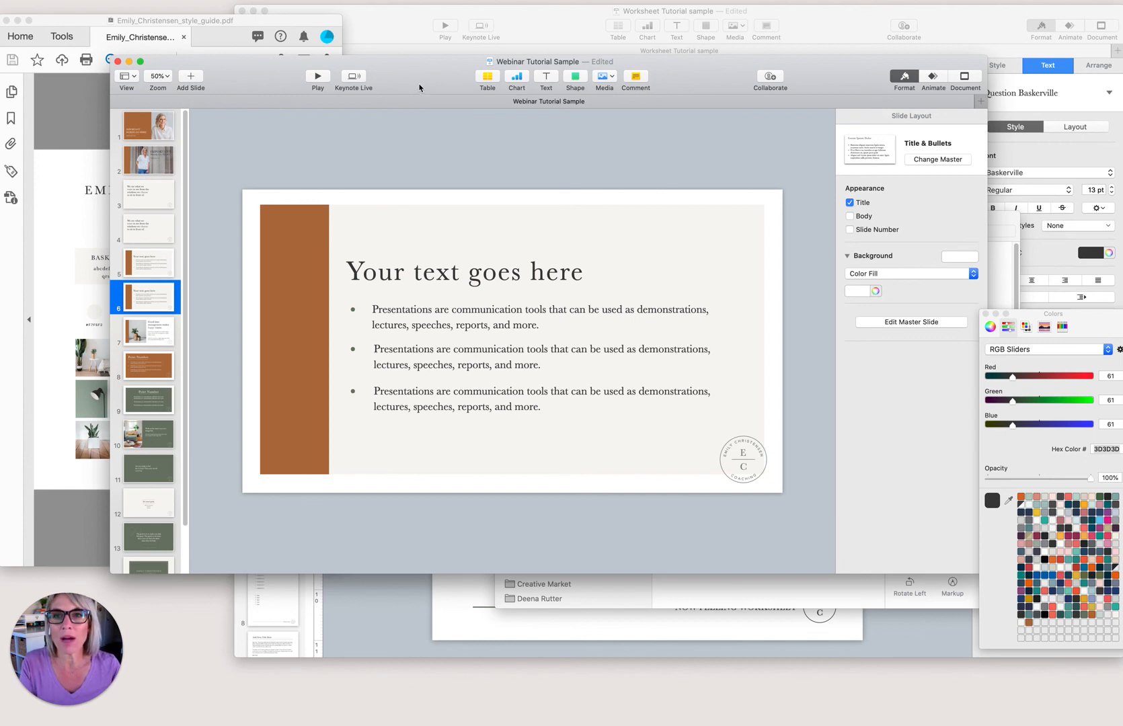
# Switch to Finder, return to the client's main folder, view the file actions for EC_Webinar_Template, and switch back to Keynote.
pyautogui.moveTo(438, 77); pyautogui.dragTo(453, 76)
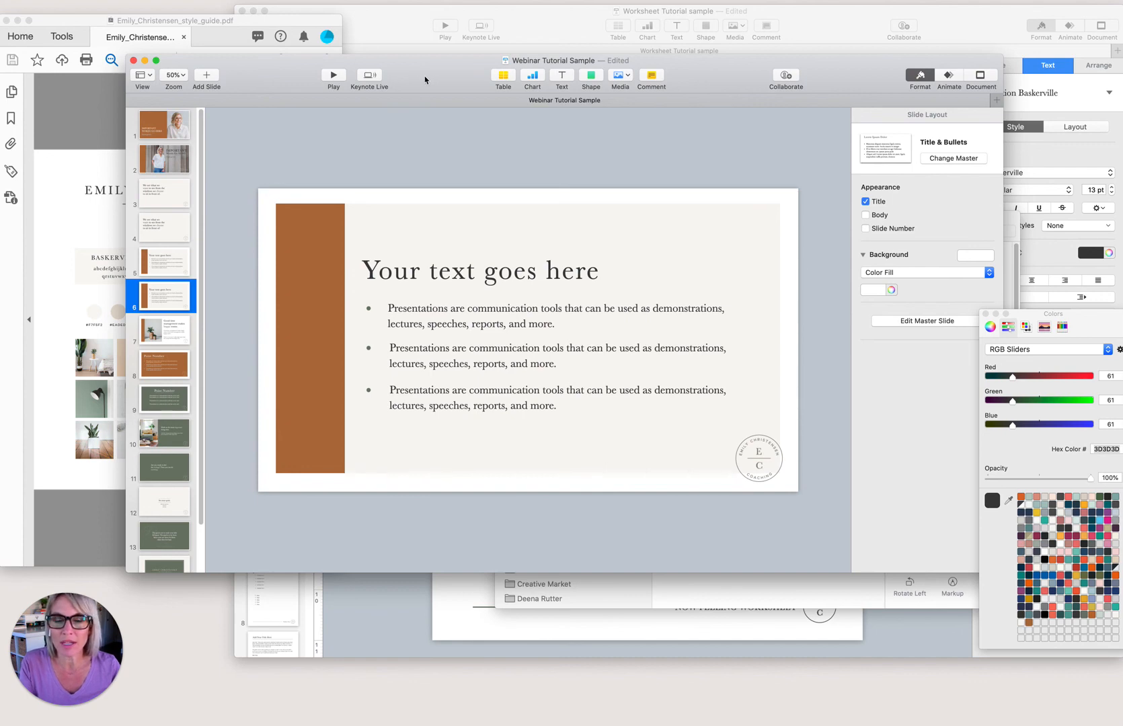
pyautogui.click(603, 581)
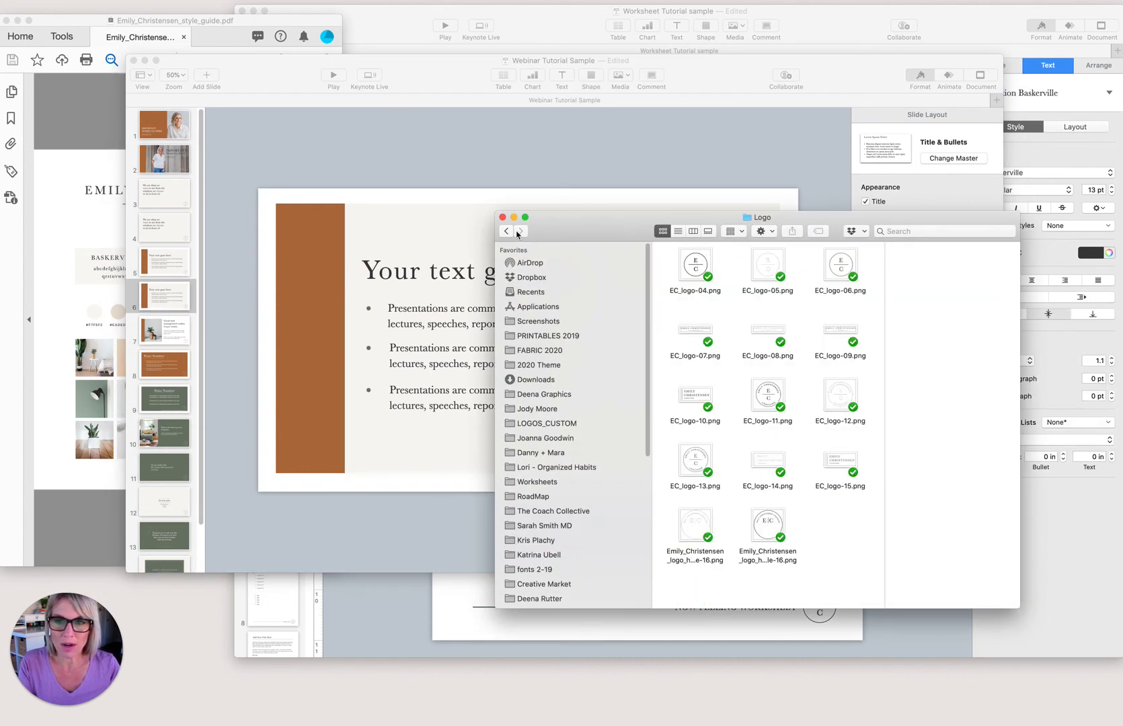
pyautogui.click(509, 231)
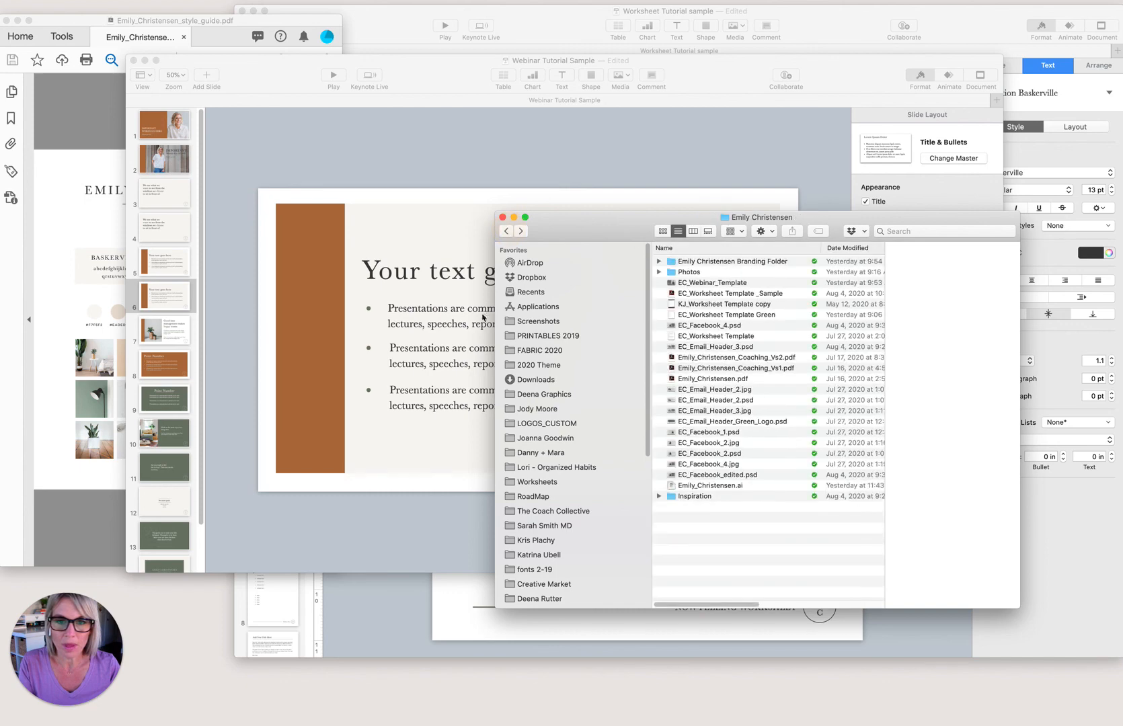
pyautogui.rightClick(688, 286)
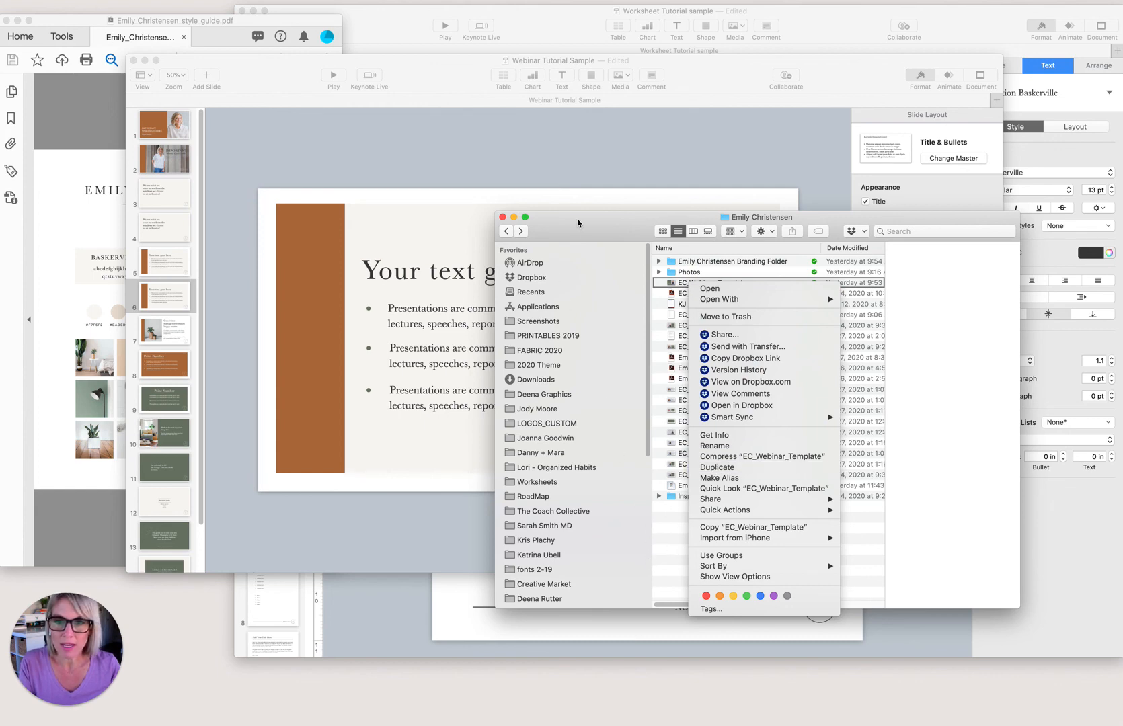
pyautogui.click(602, 234)
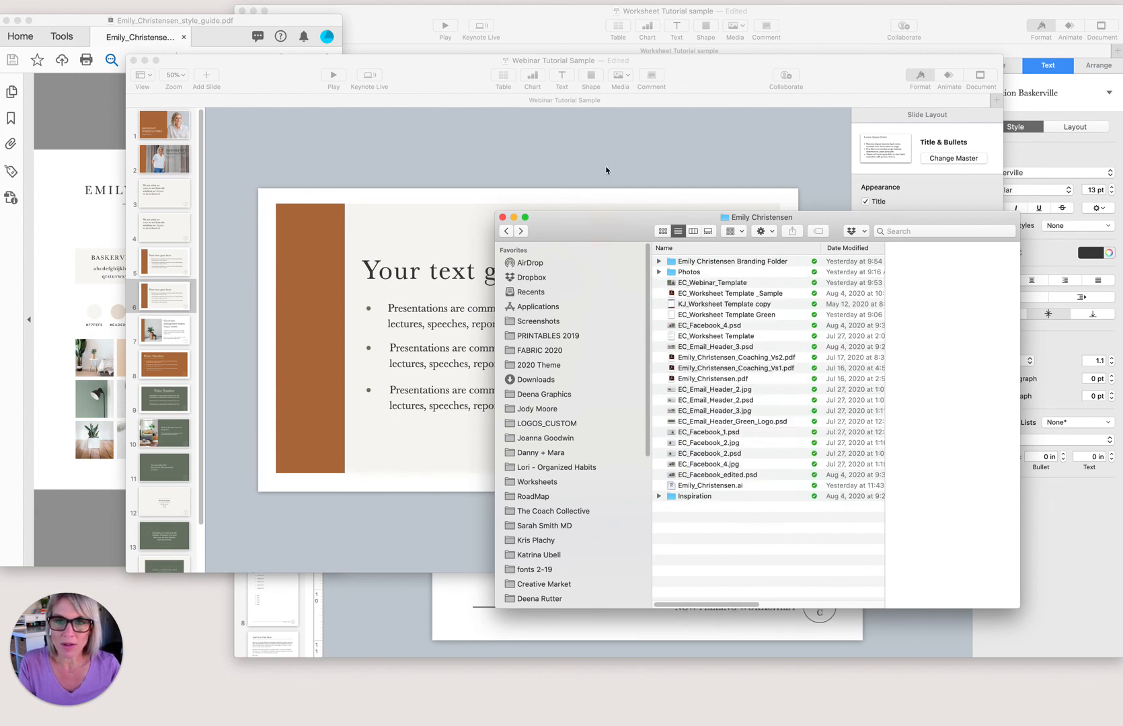
pyautogui.click(532, 222)
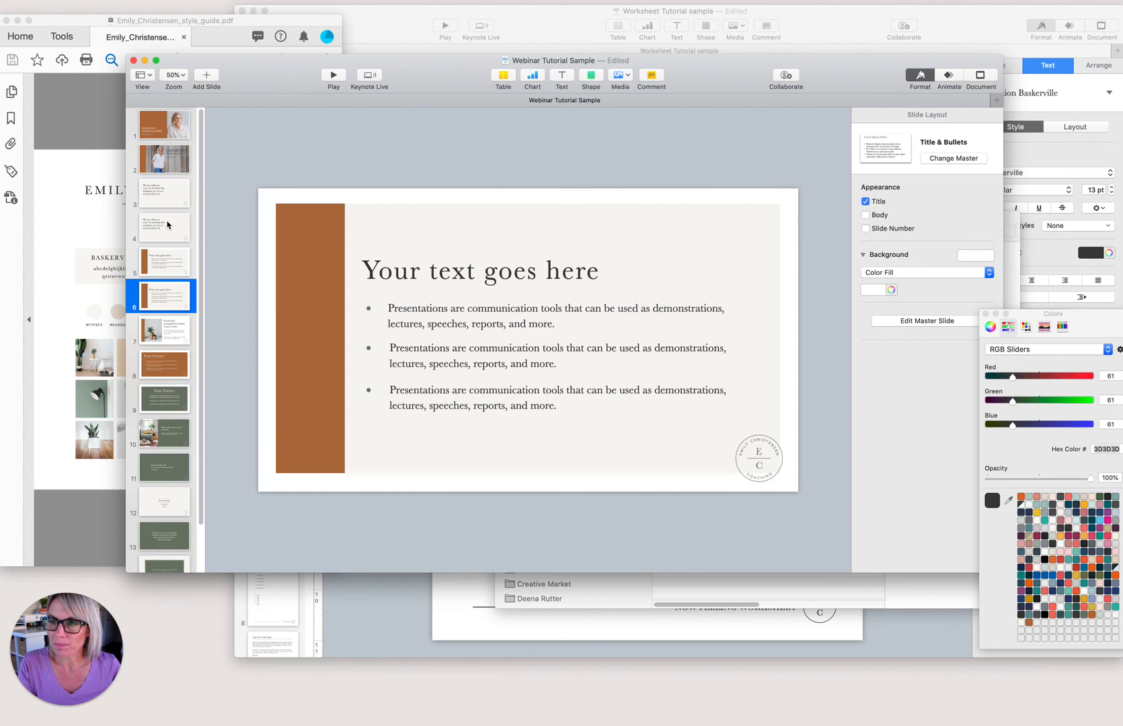
# Look over the presentation's file commands, including the export options, and leave them without choosing any.
pyautogui.moveTo(274, 90); pyautogui.dragTo(274, 88)
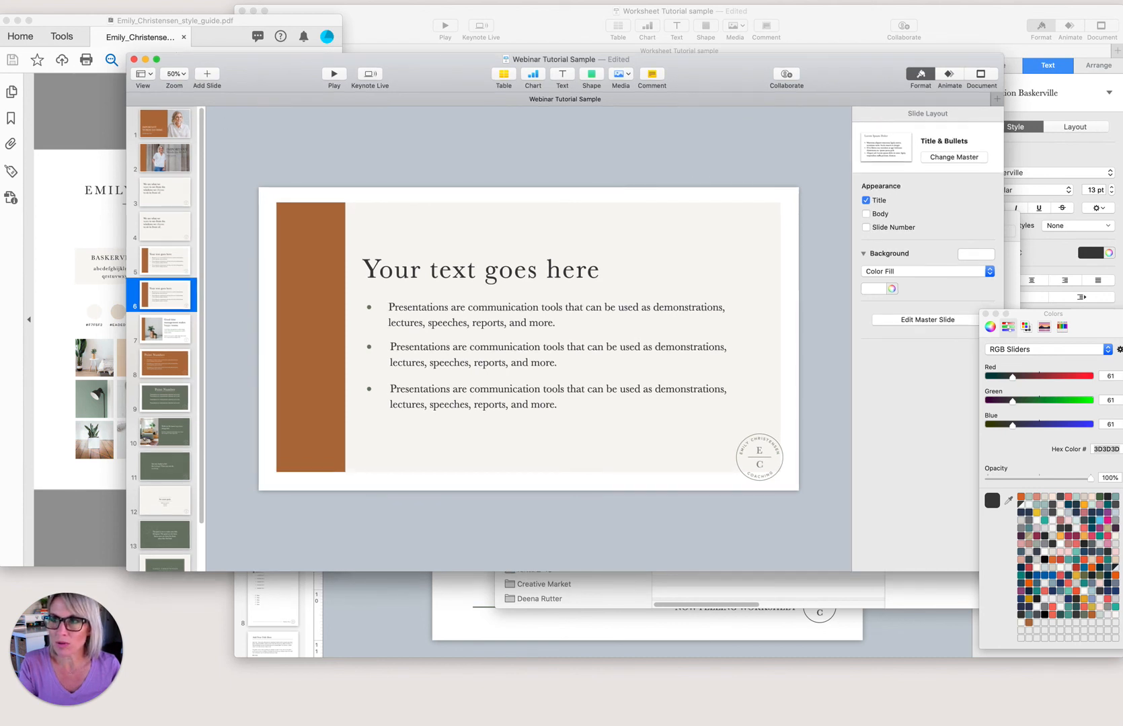
pyautogui.click(67, 1)
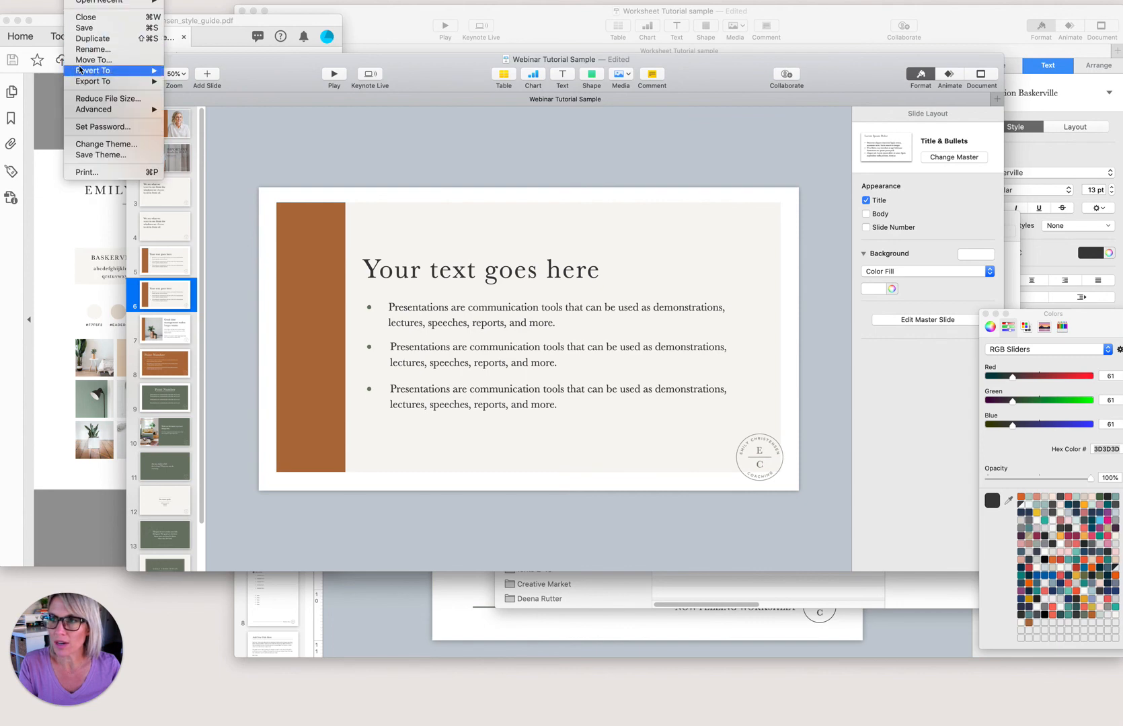
pyautogui.moveTo(95, 83)
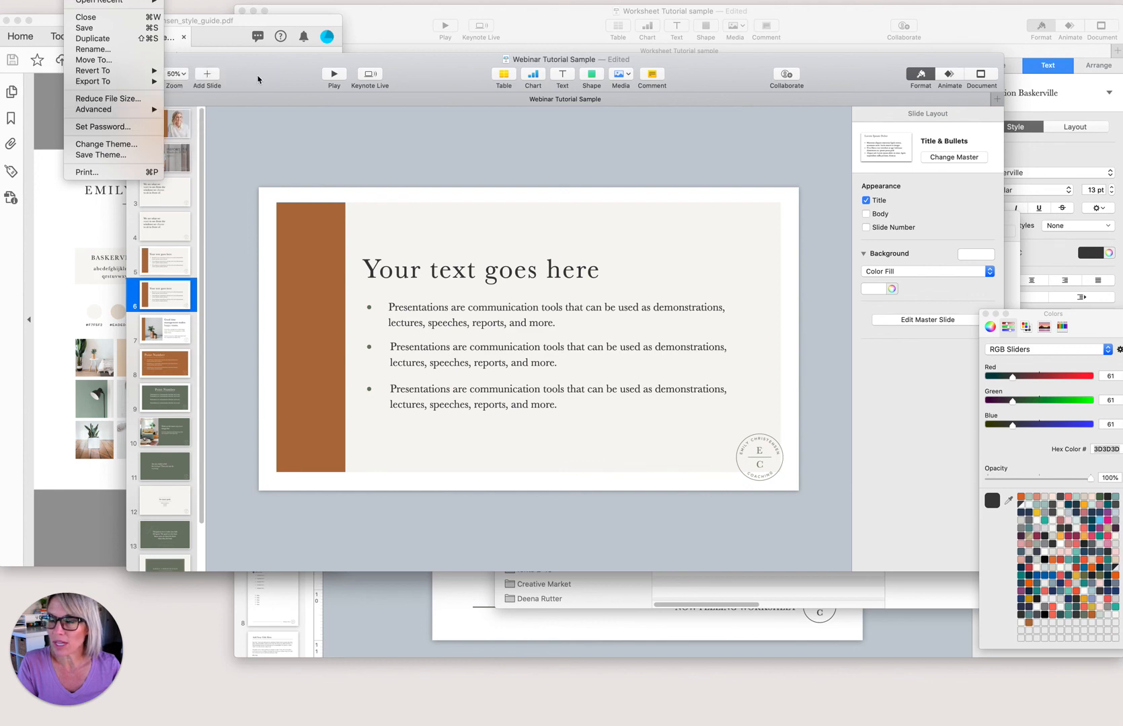
pyautogui.click(296, 72)
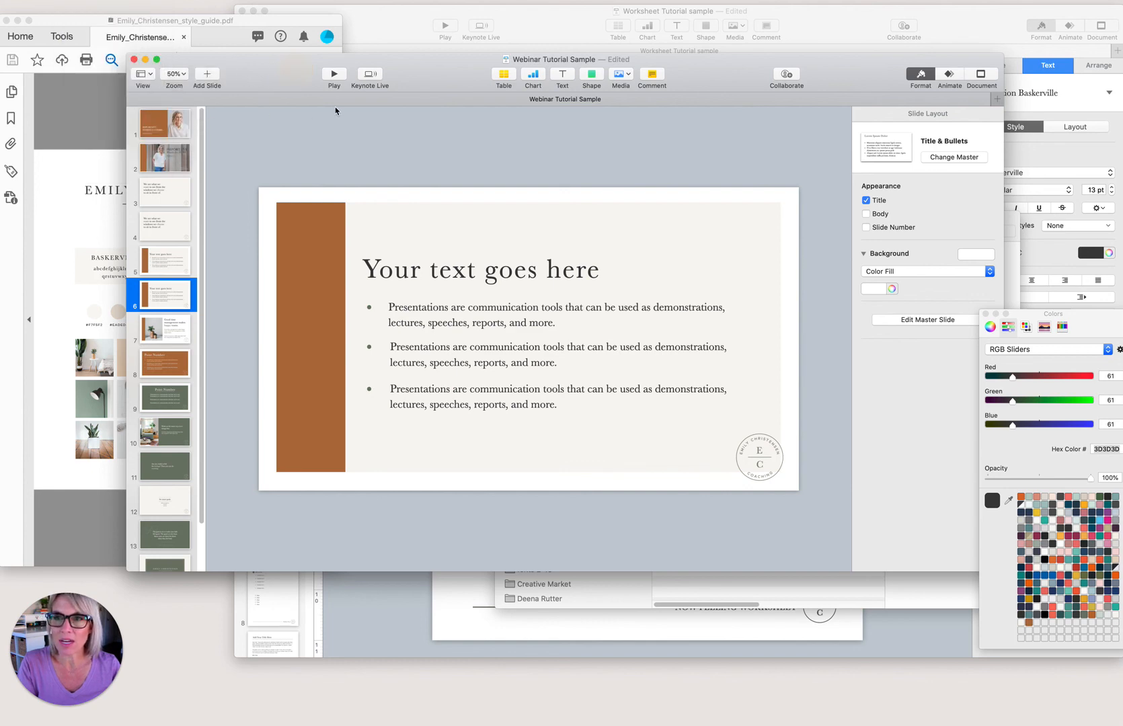
# Play the presentation as a slideshow starting from the selected slide 6.
pyautogui.click(335, 75)
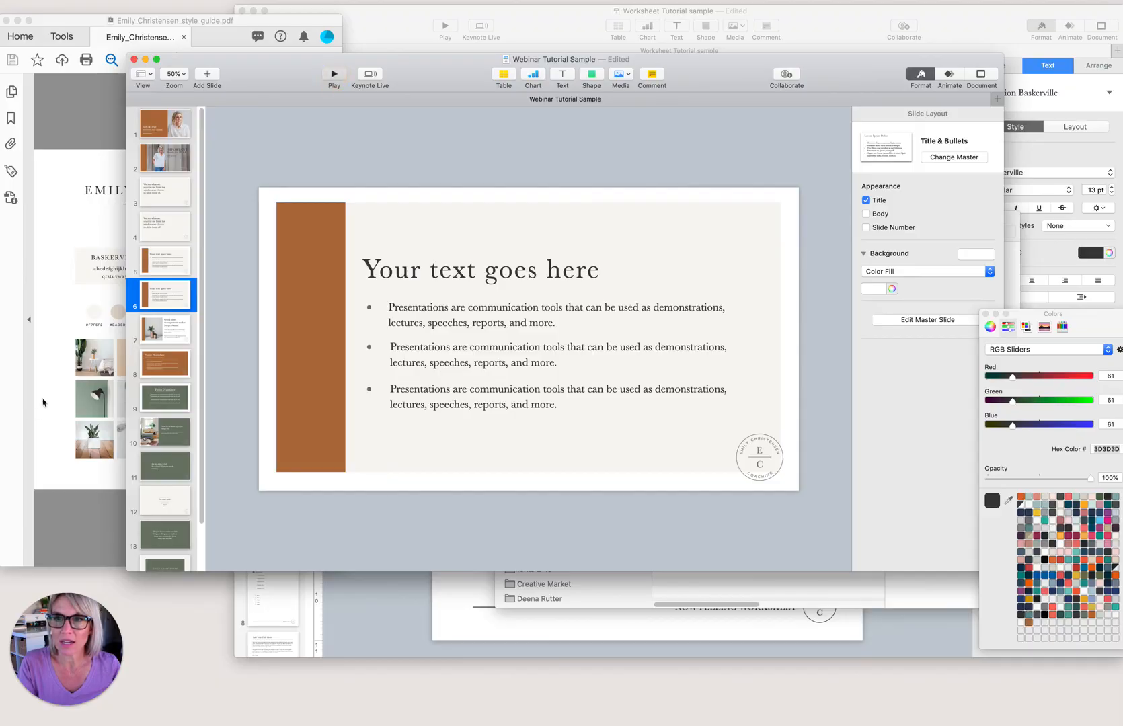